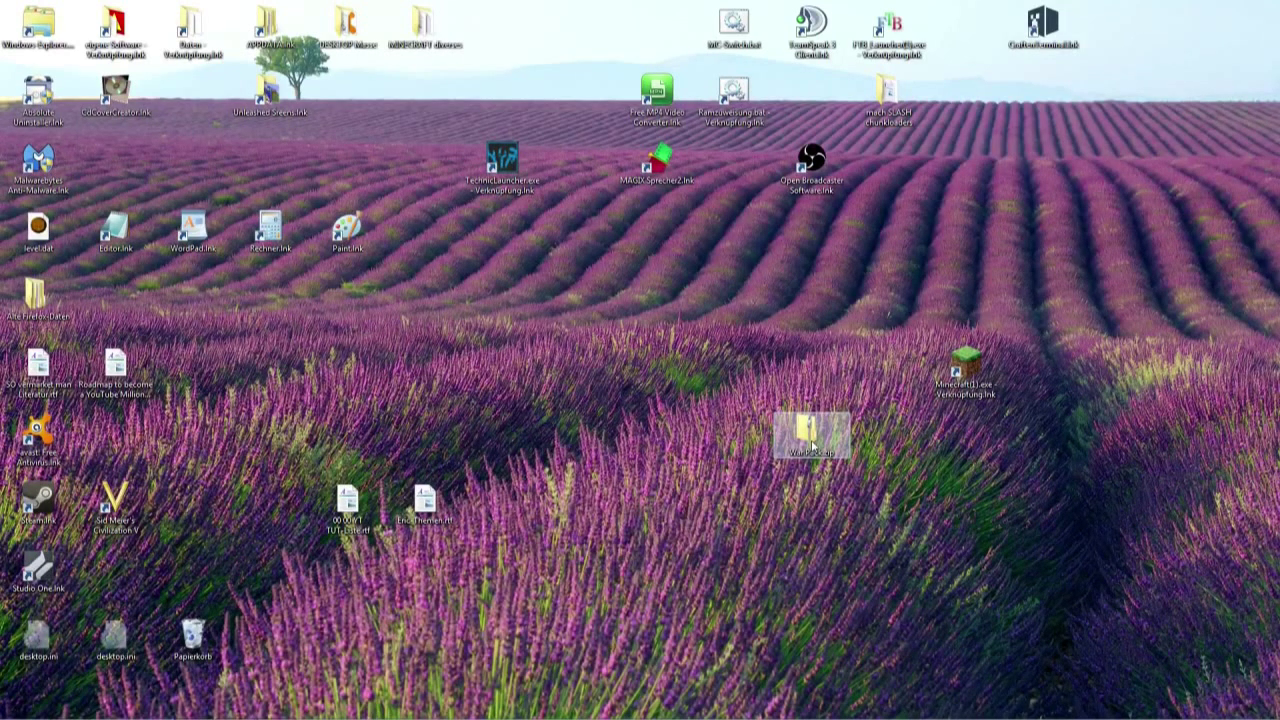
Open the War Pack.zip archive in 7-Zip and open its Read Me.txt
right_click(817, 440)
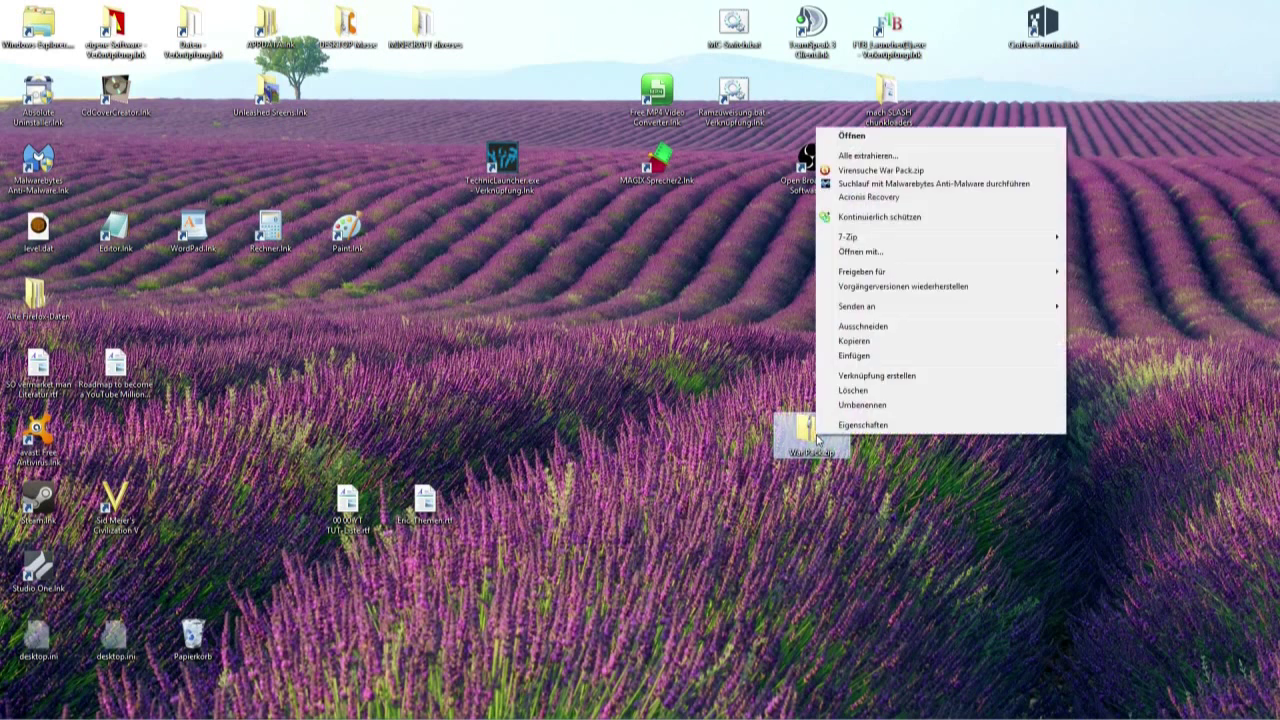
mouse_move(876, 238)
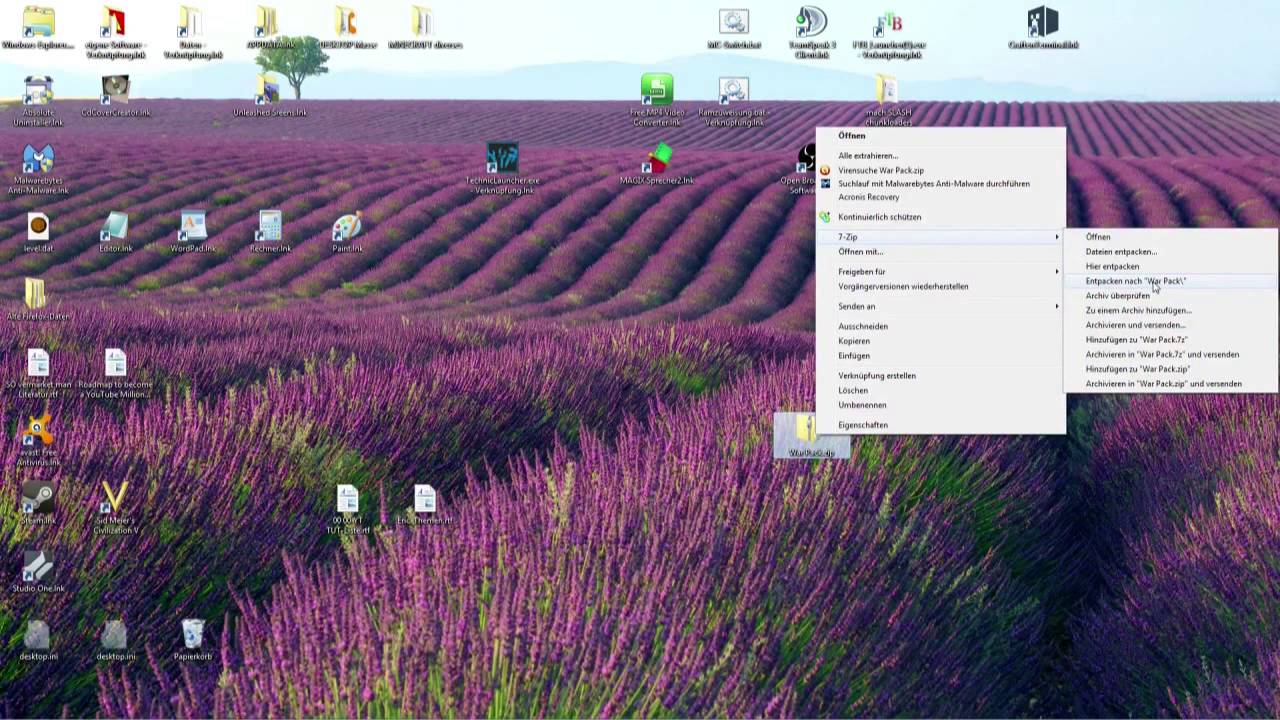
click(1093, 239)
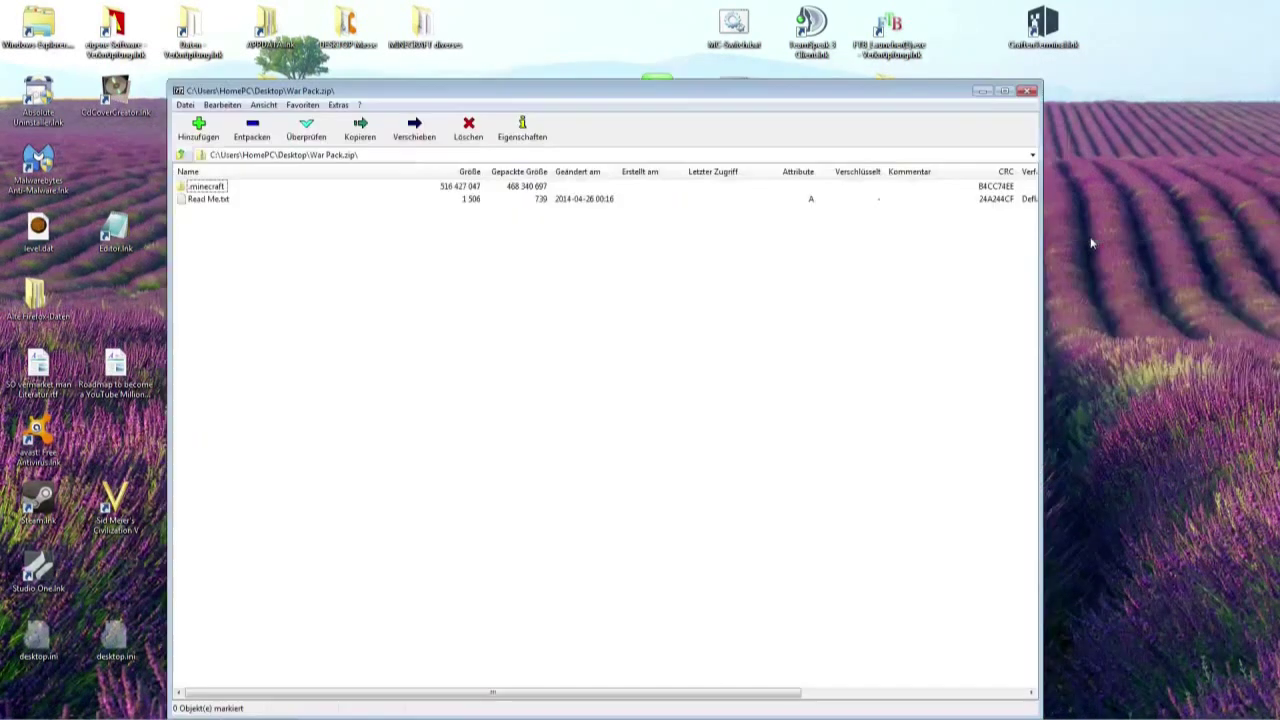
click(211, 201)
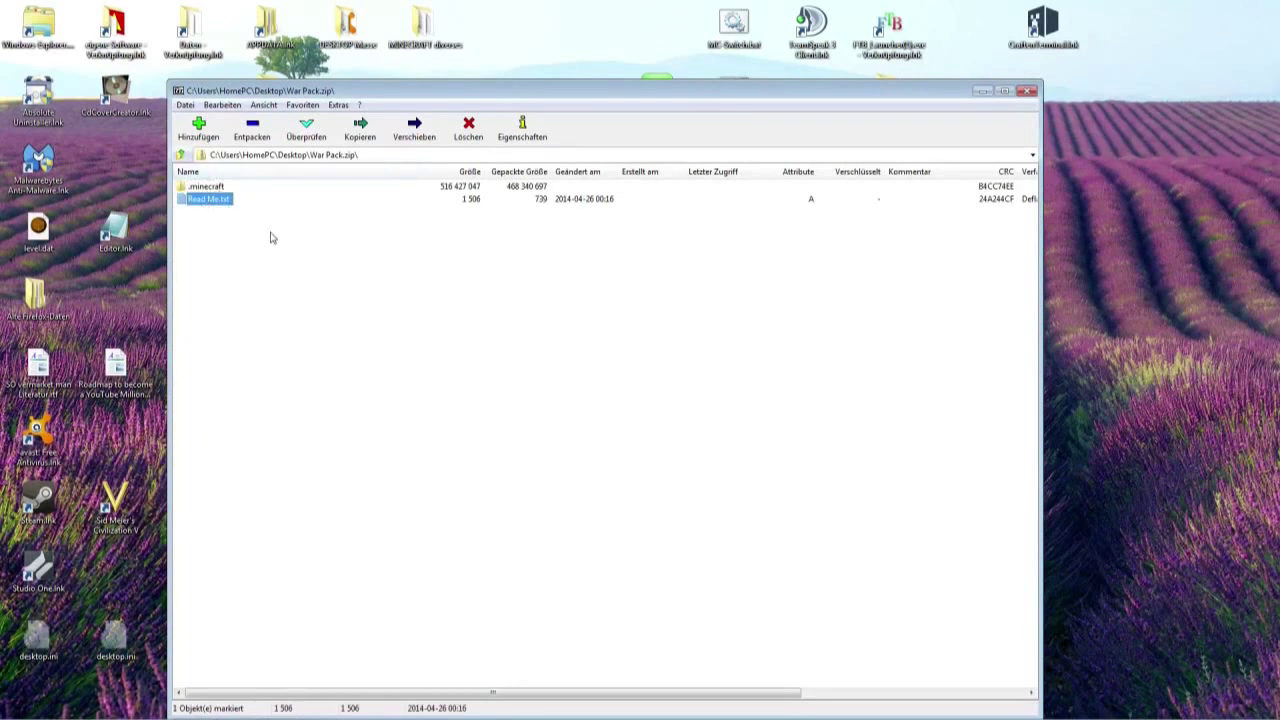
double_click(208, 200)
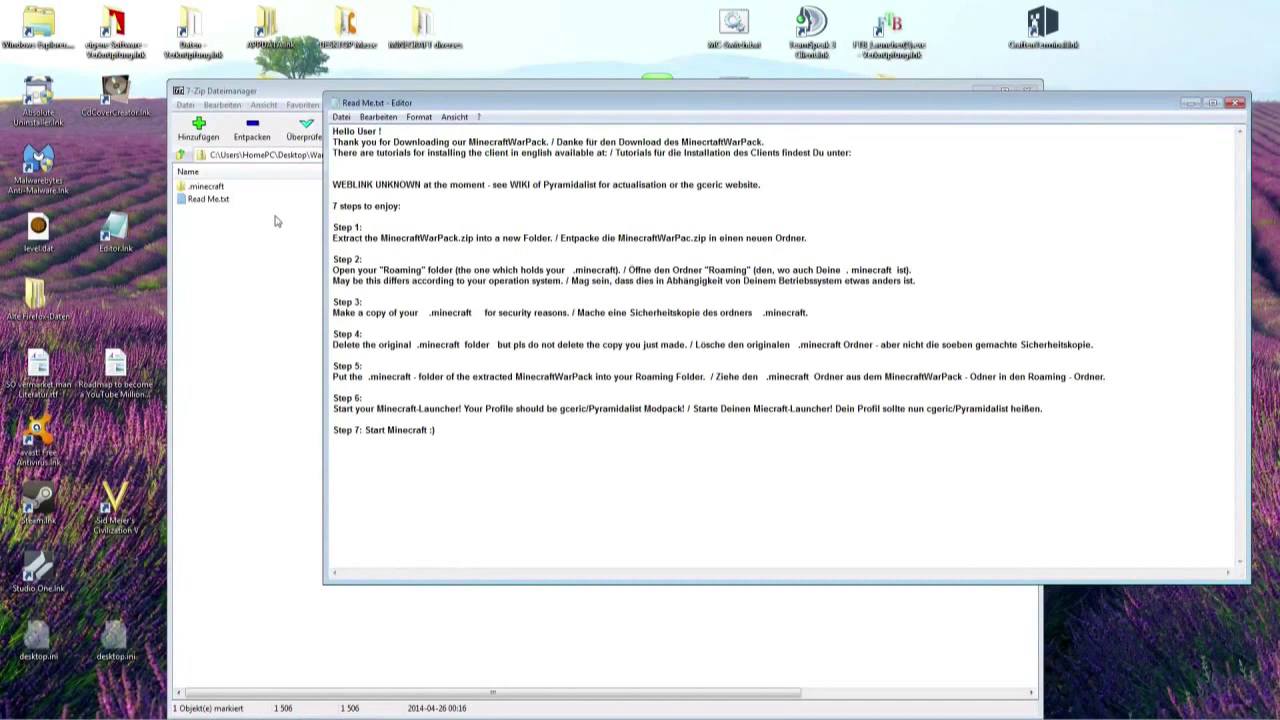
Read the greeting and Step 1 in Read Me.txt, minimise the text and close the archive window
drag(333, 142, 767, 142)
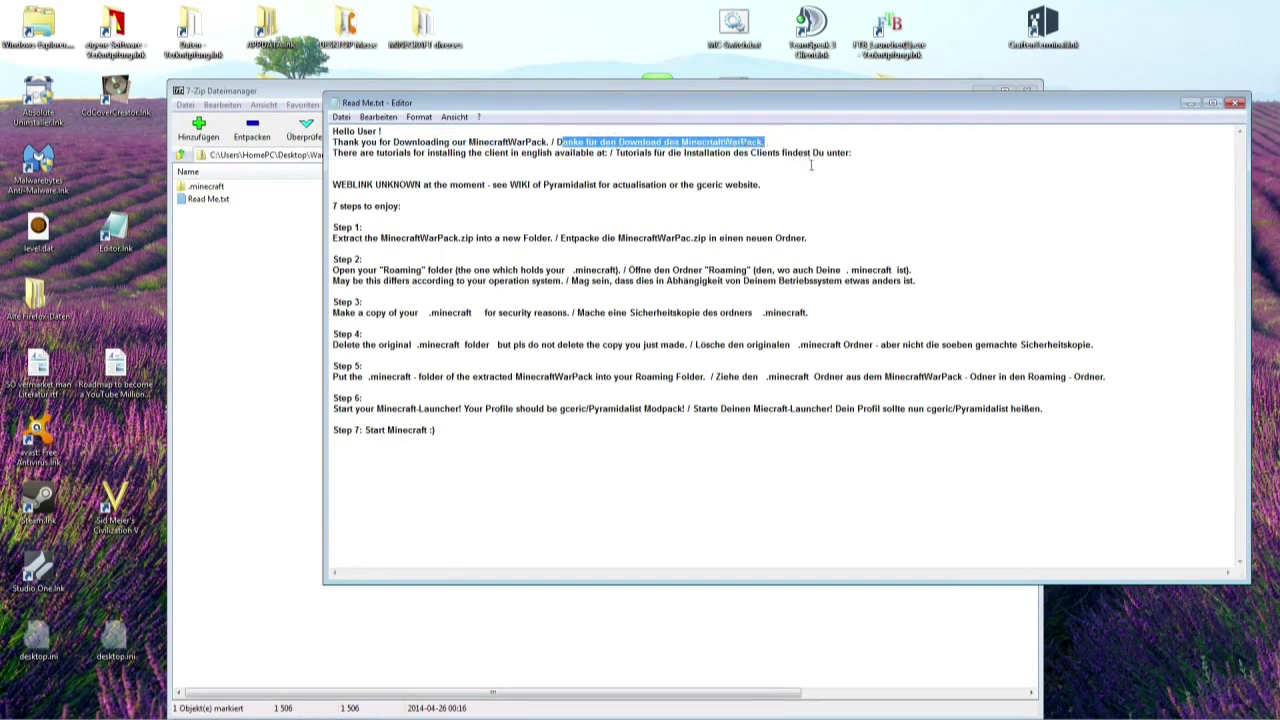
click(738, 169)
drag(333, 131, 387, 132)
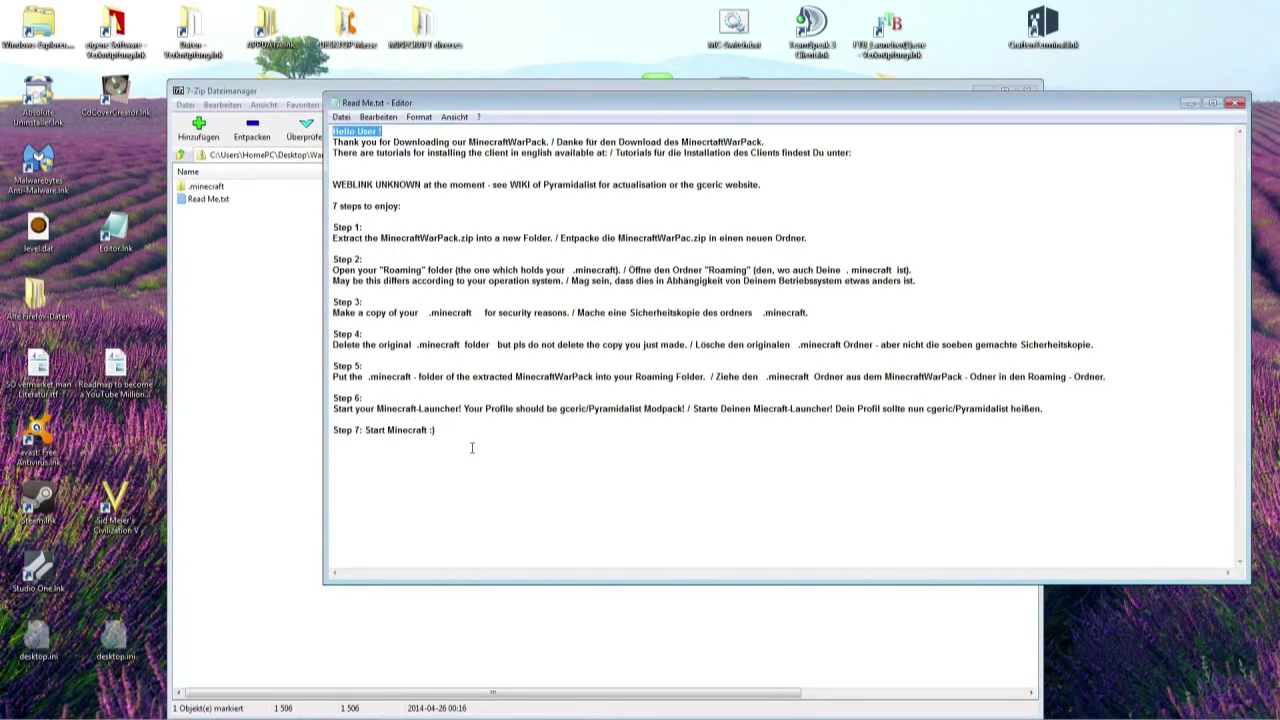
drag(561, 238, 810, 242)
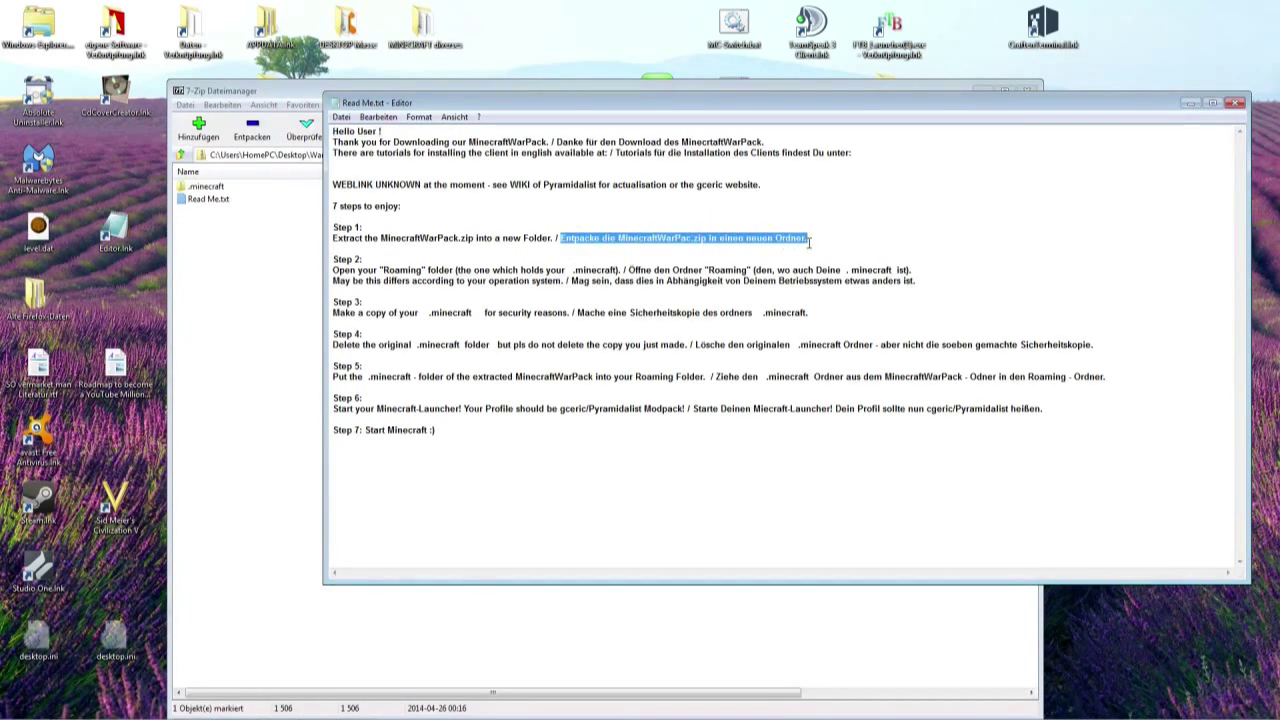
click(1189, 104)
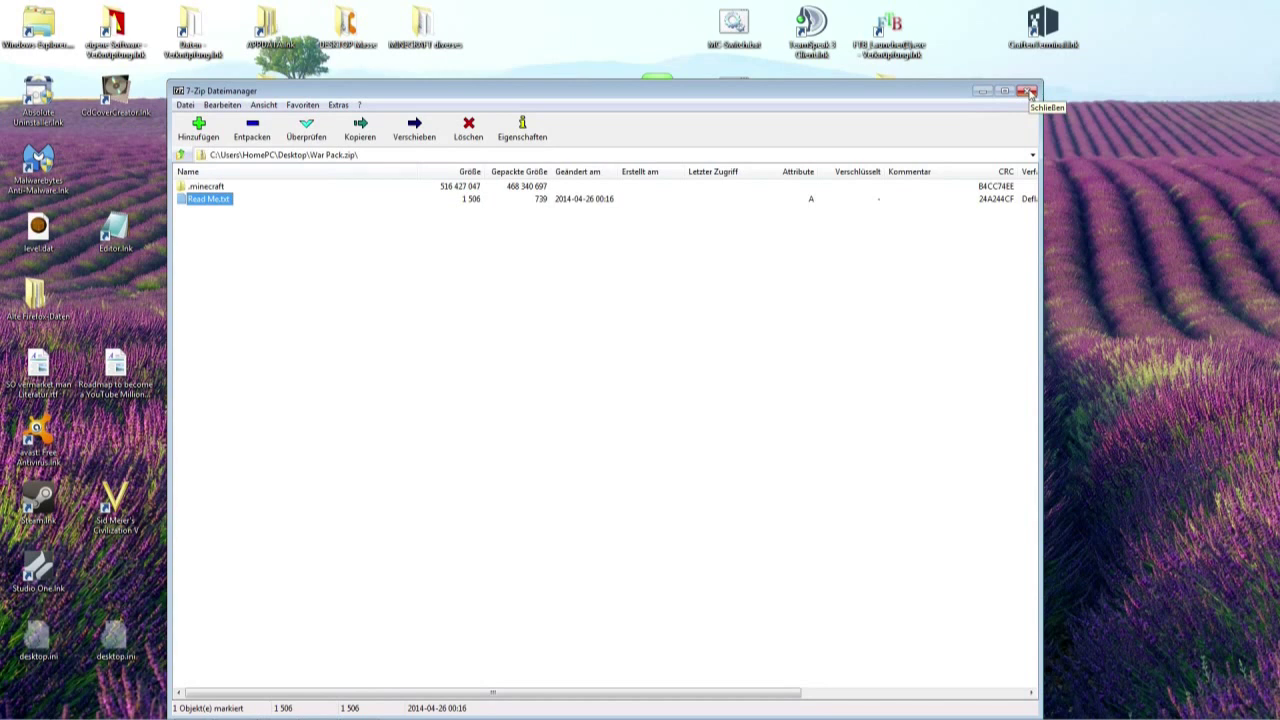
click(1031, 92)
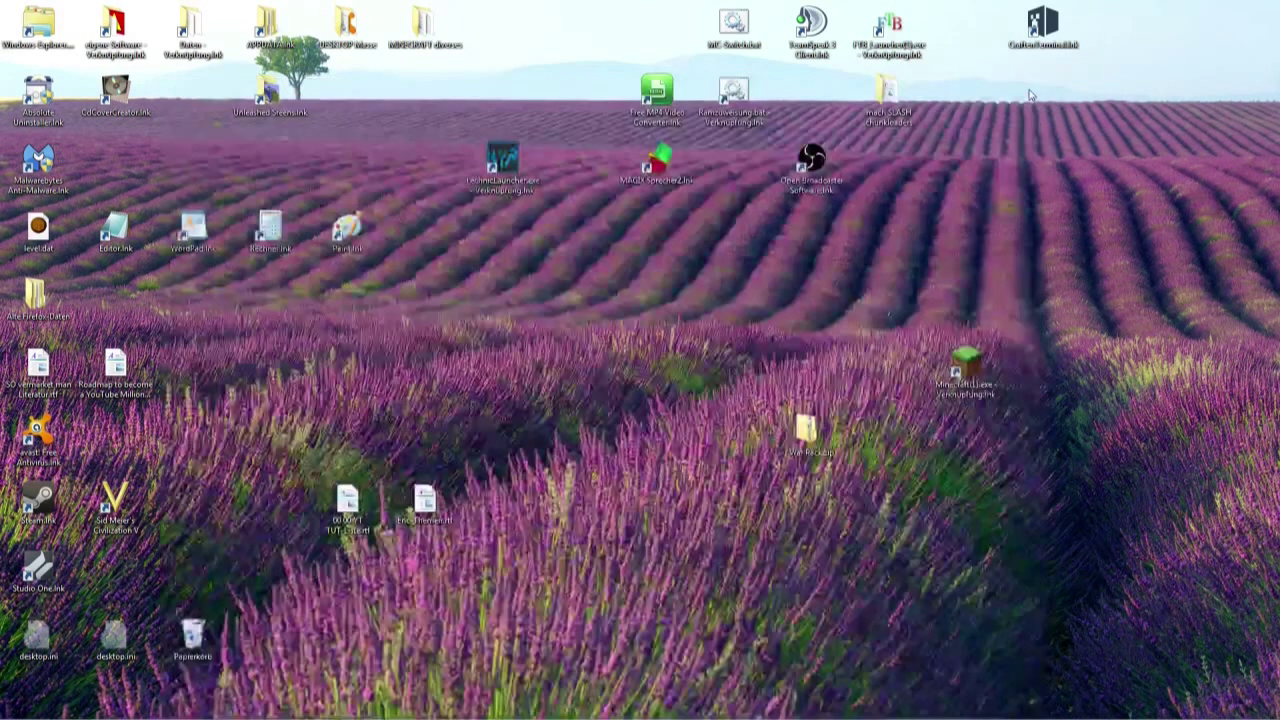
Extract War Pack.zip into its own "War Pack" folder with 7-Zip and move that folder beside the Minecraft shortcut
right_click(810, 430)
mouse_move(914, 226)
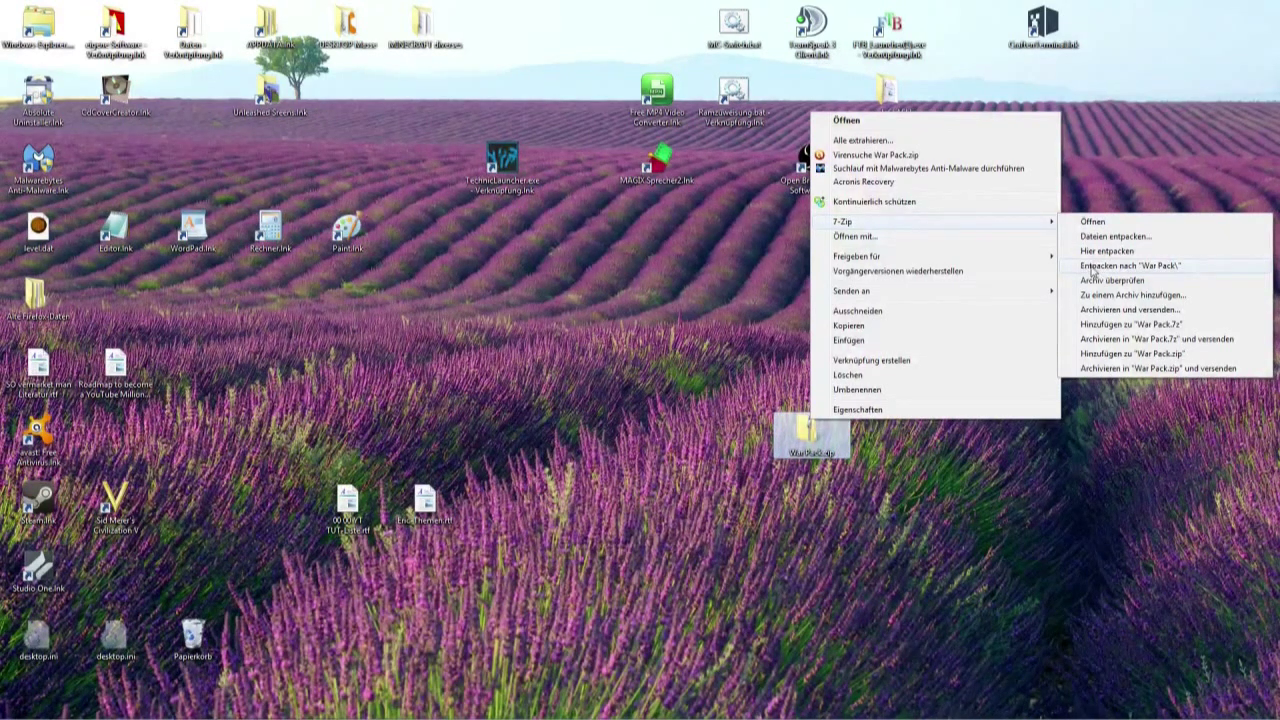
click(1092, 268)
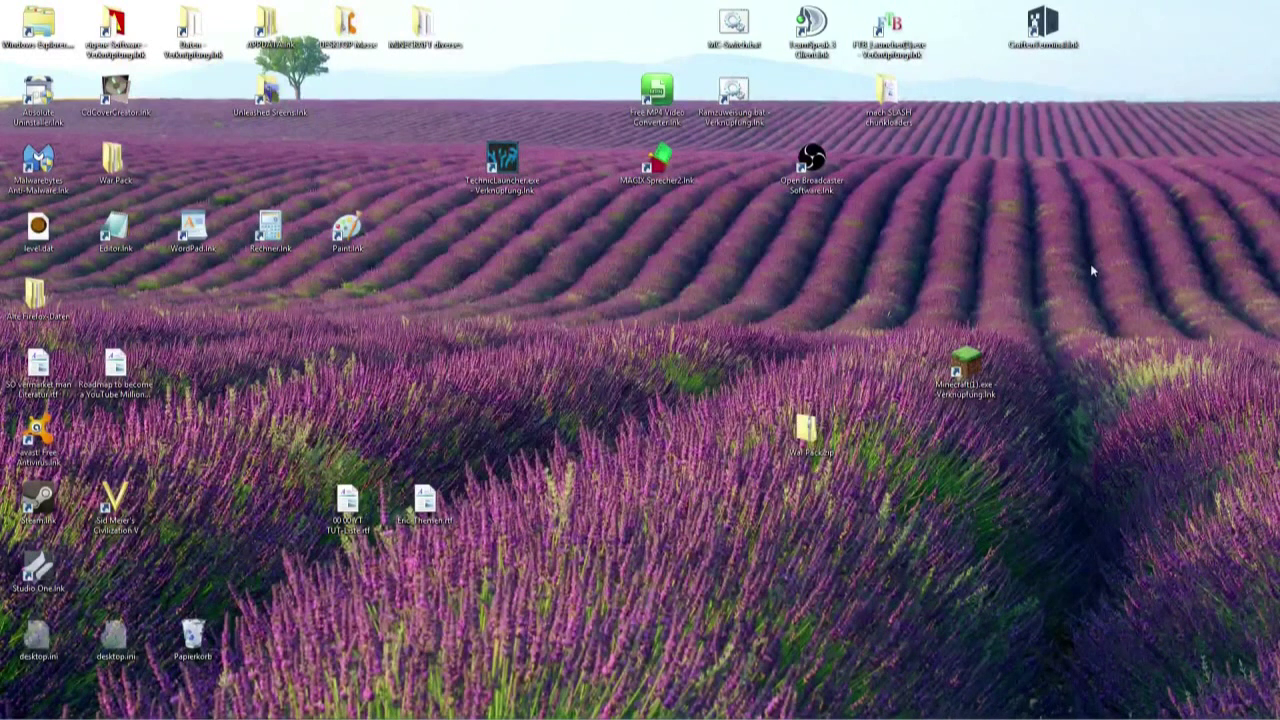
drag(121, 165, 855, 358)
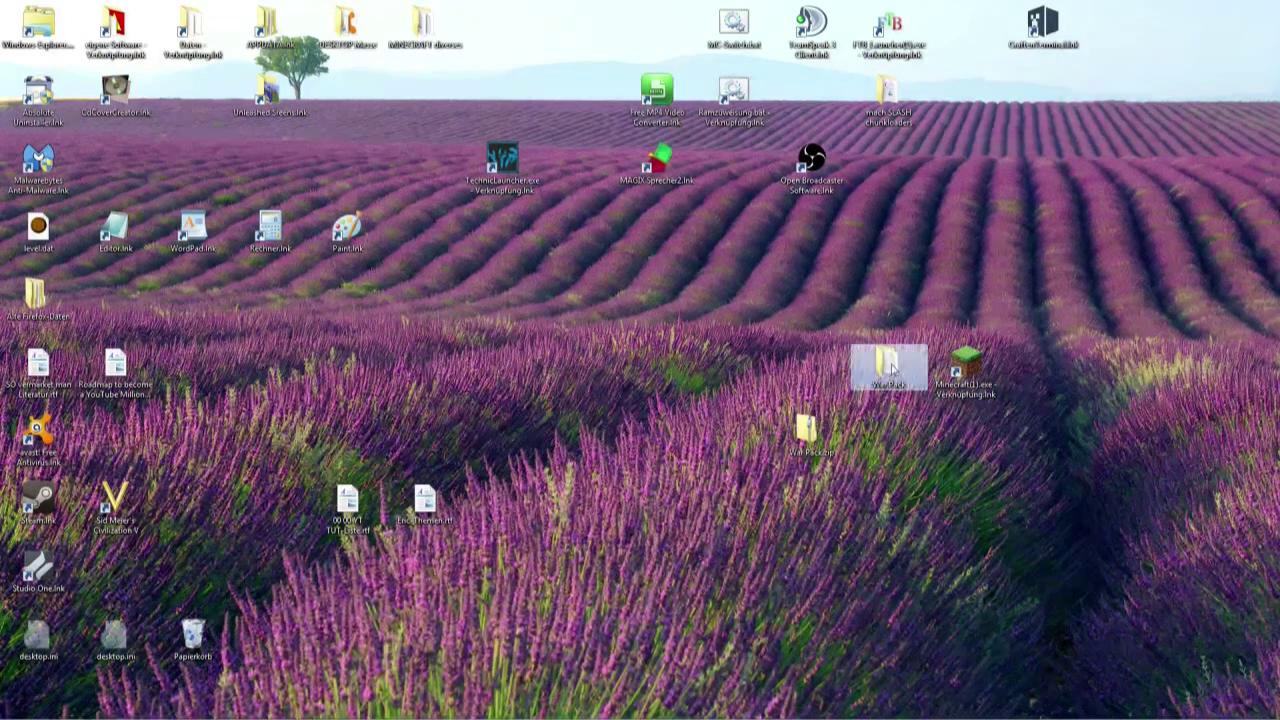
Check the contents of the extracted War Pack folder and read Step 2 in Read Me.txt
double_click(890, 370)
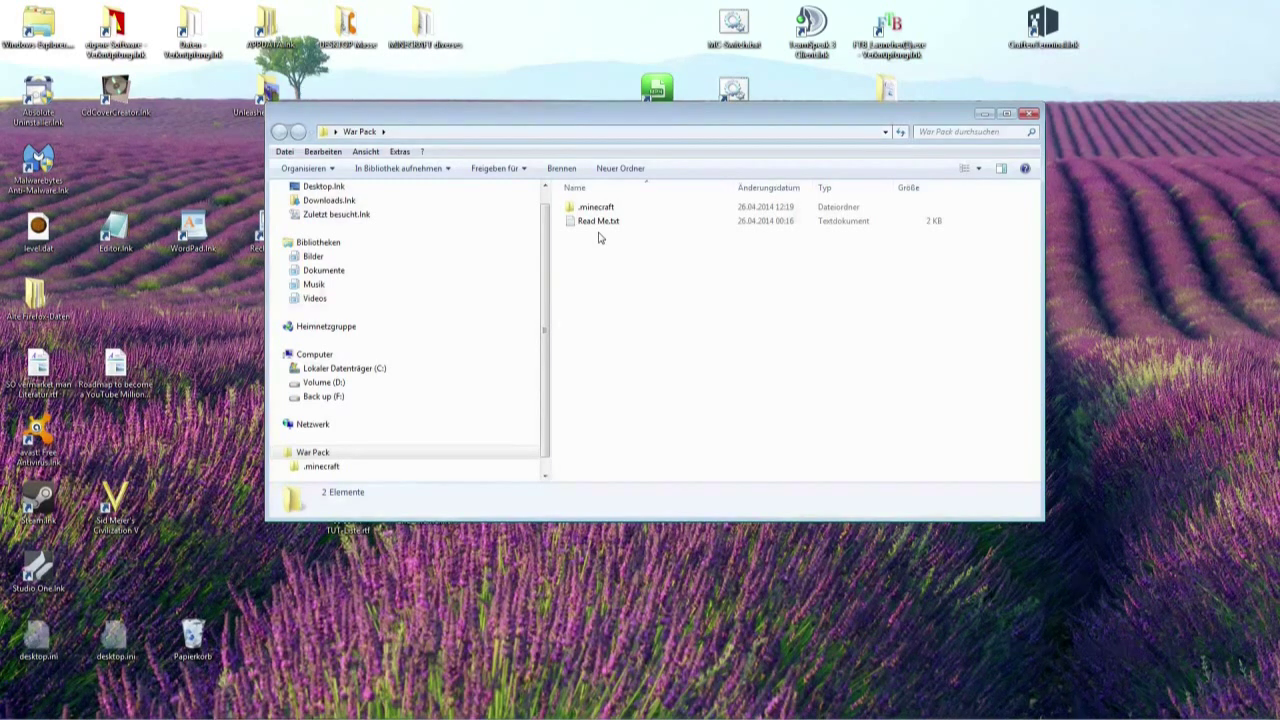
click(983, 116)
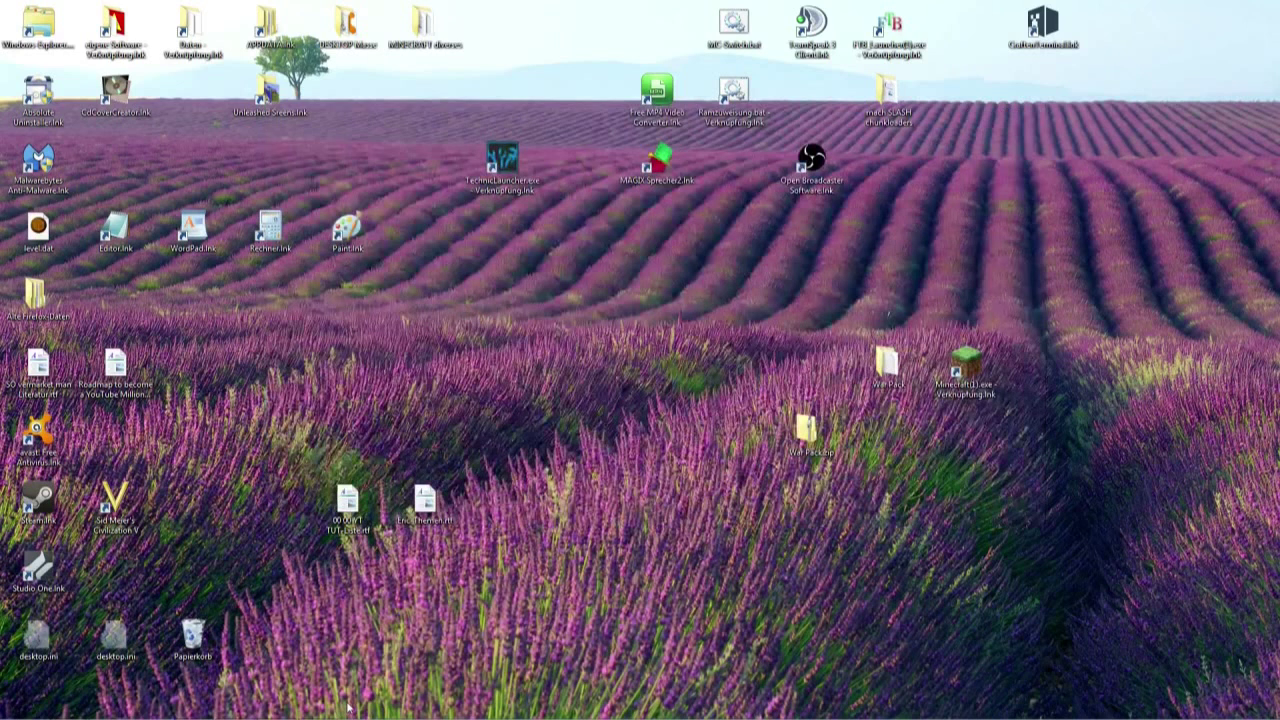
click(314, 709)
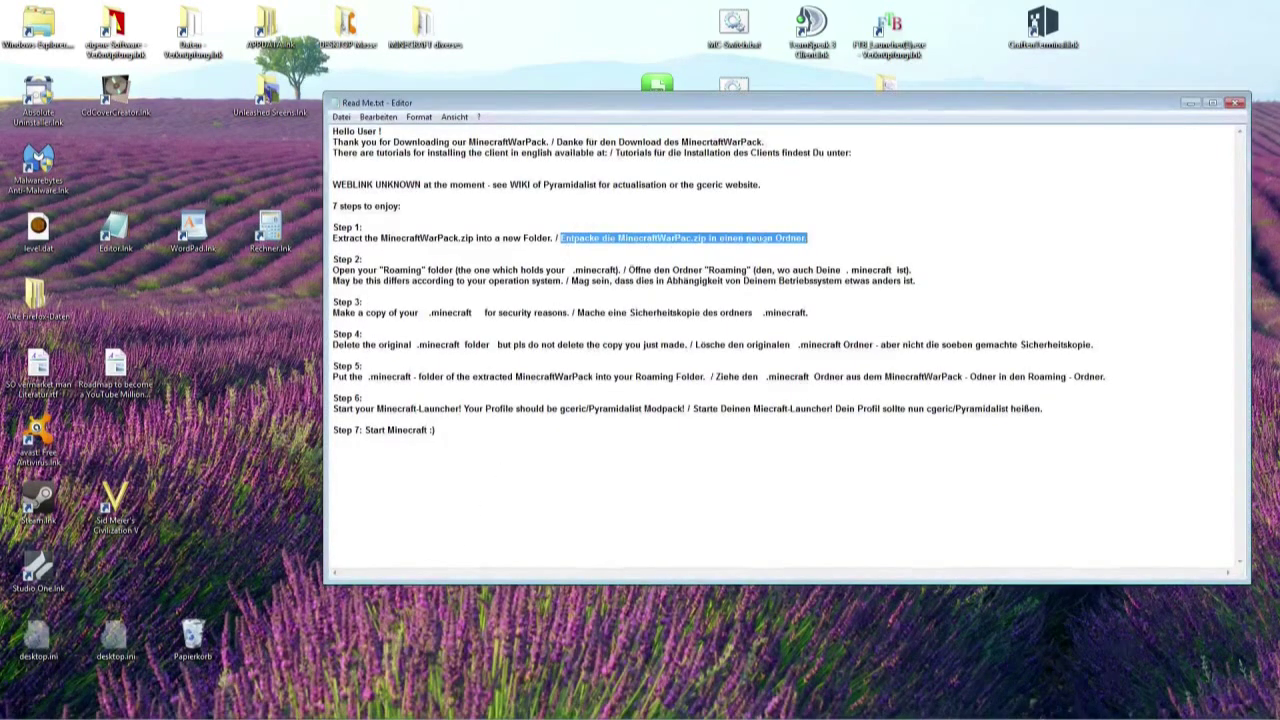
drag(631, 270, 910, 270)
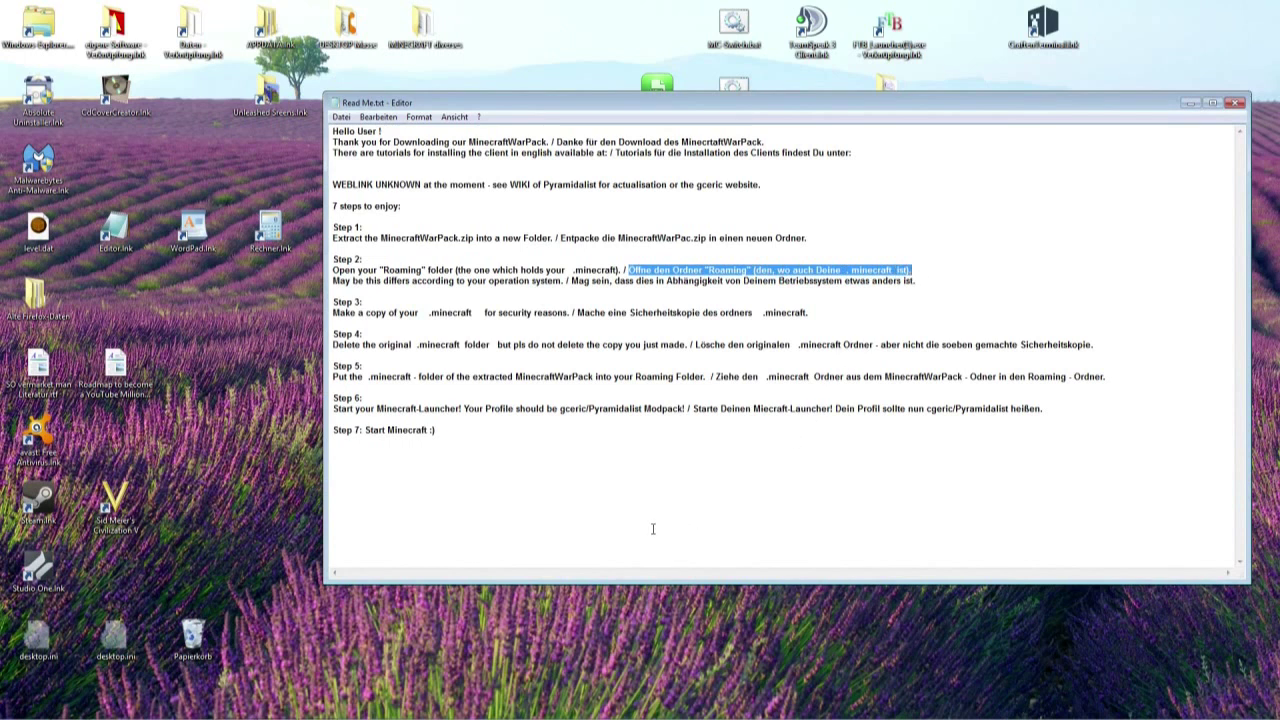
Open the Roaming folder by searching for %appdata%, then make its window taller and shift it aside
click(522, 648)
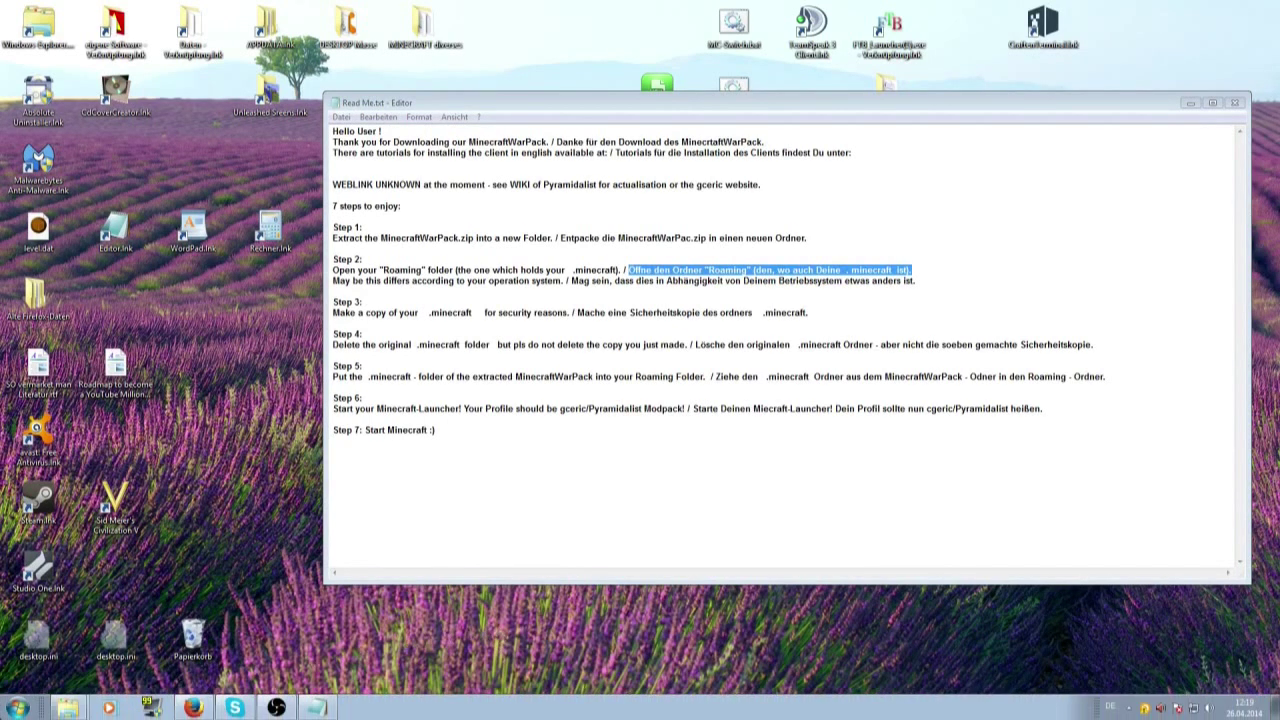
click(18, 708)
click(54, 674)
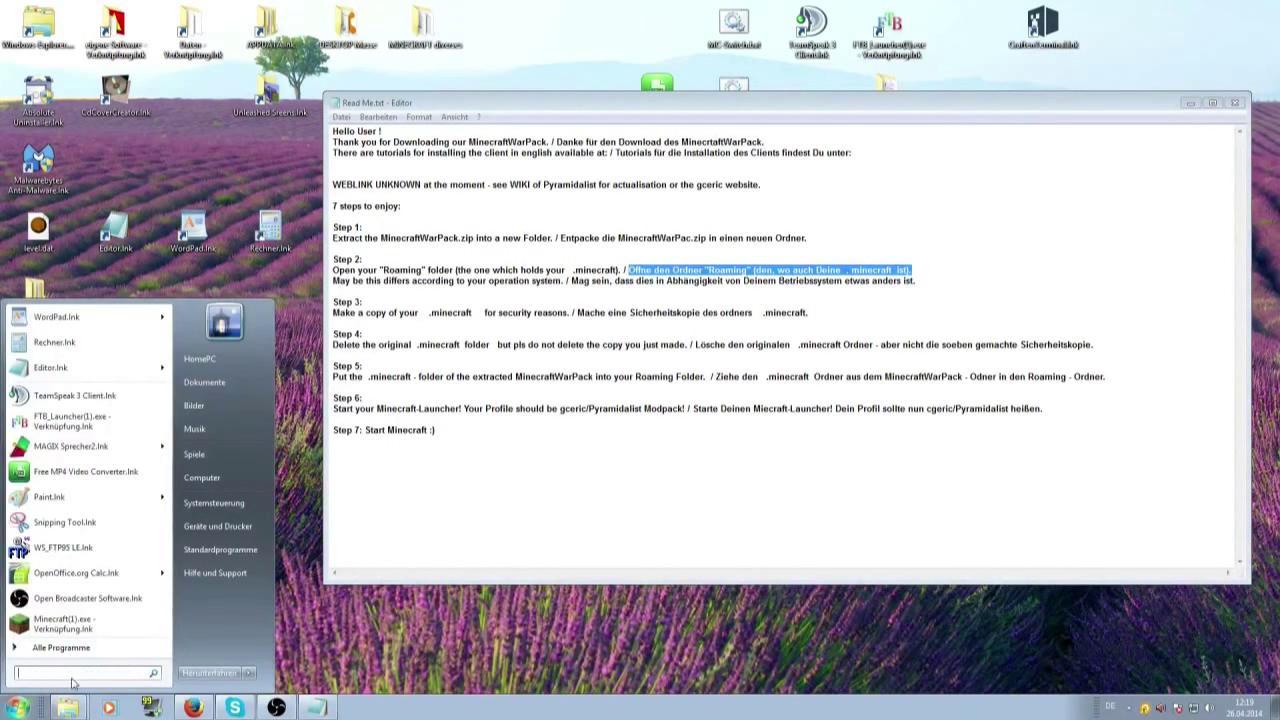
text(%appdata%)
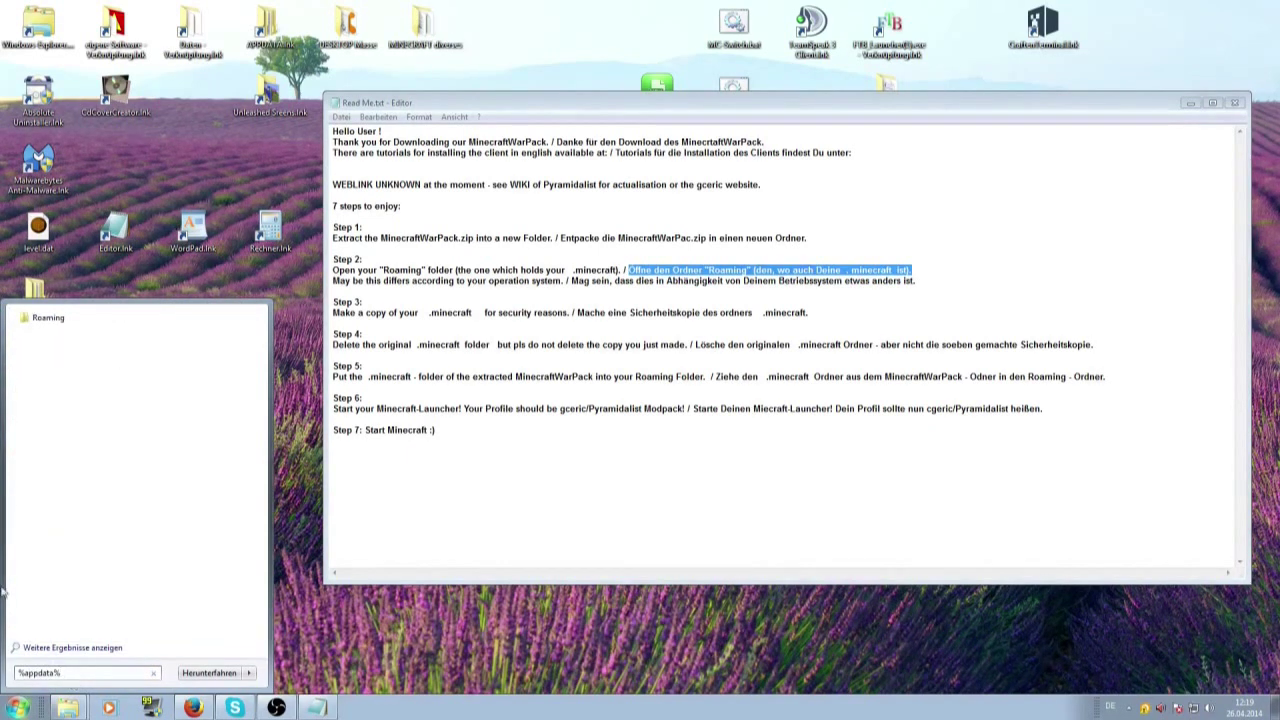
click(55, 322)
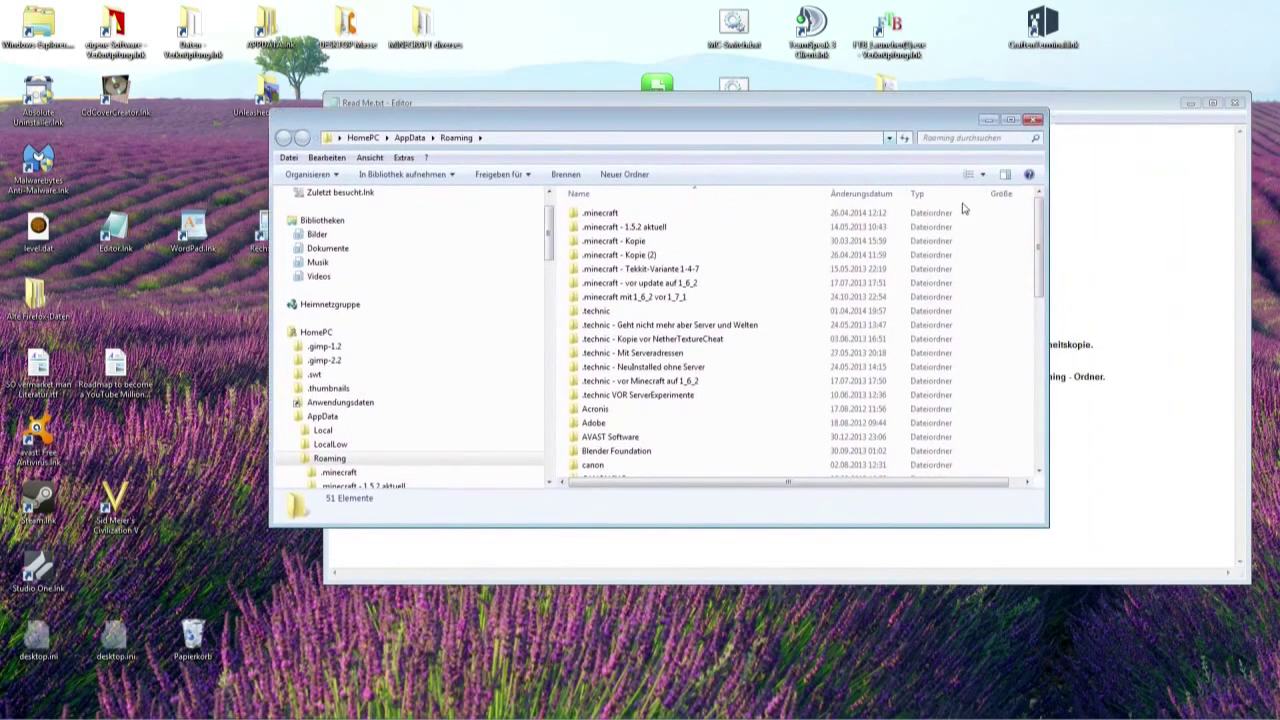
drag(938, 527, 941, 611)
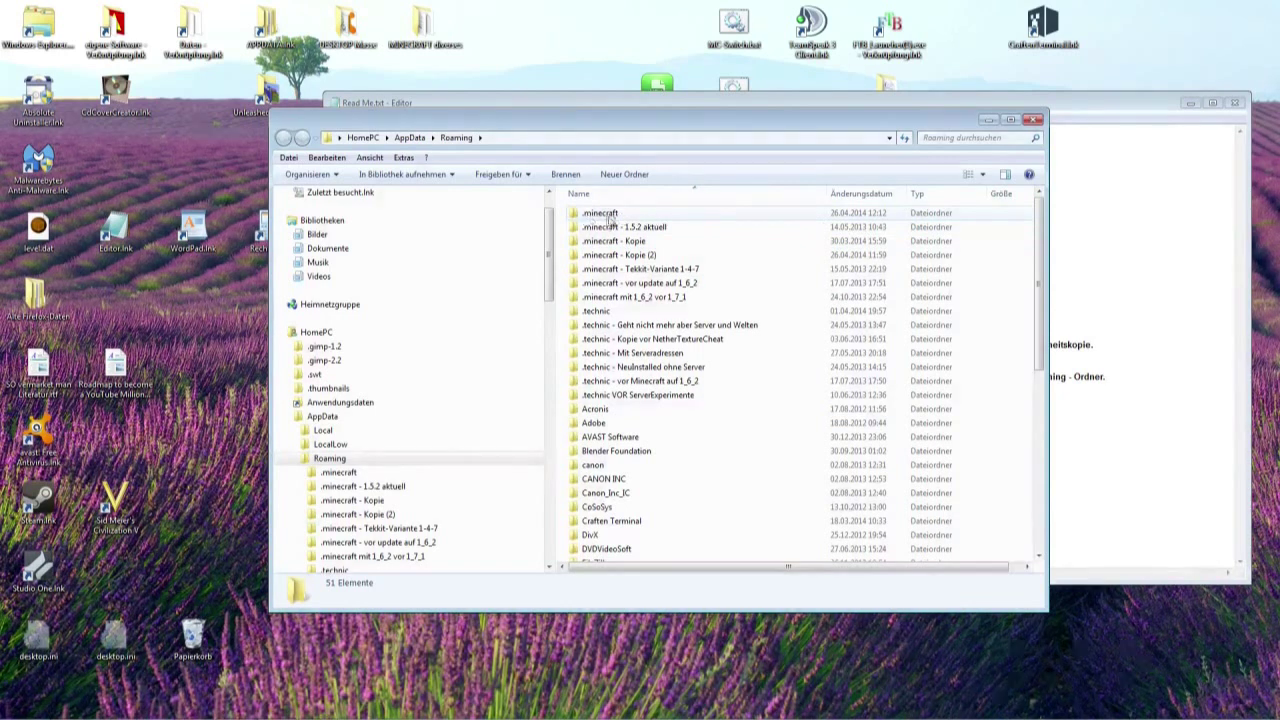
drag(872, 124, 802, 124)
Read the operating system note of Step 2 and the backup instruction of Step 3 in Read Me.txt
click(1005, 104)
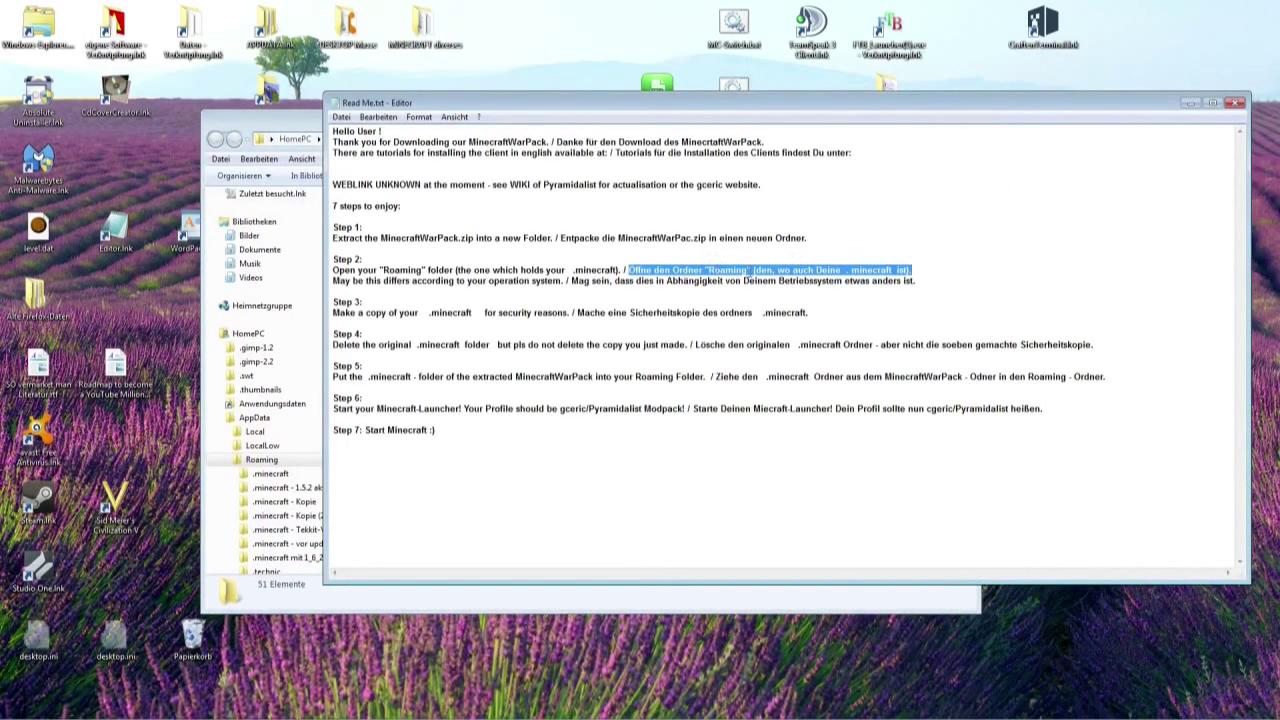
drag(567, 281, 911, 281)
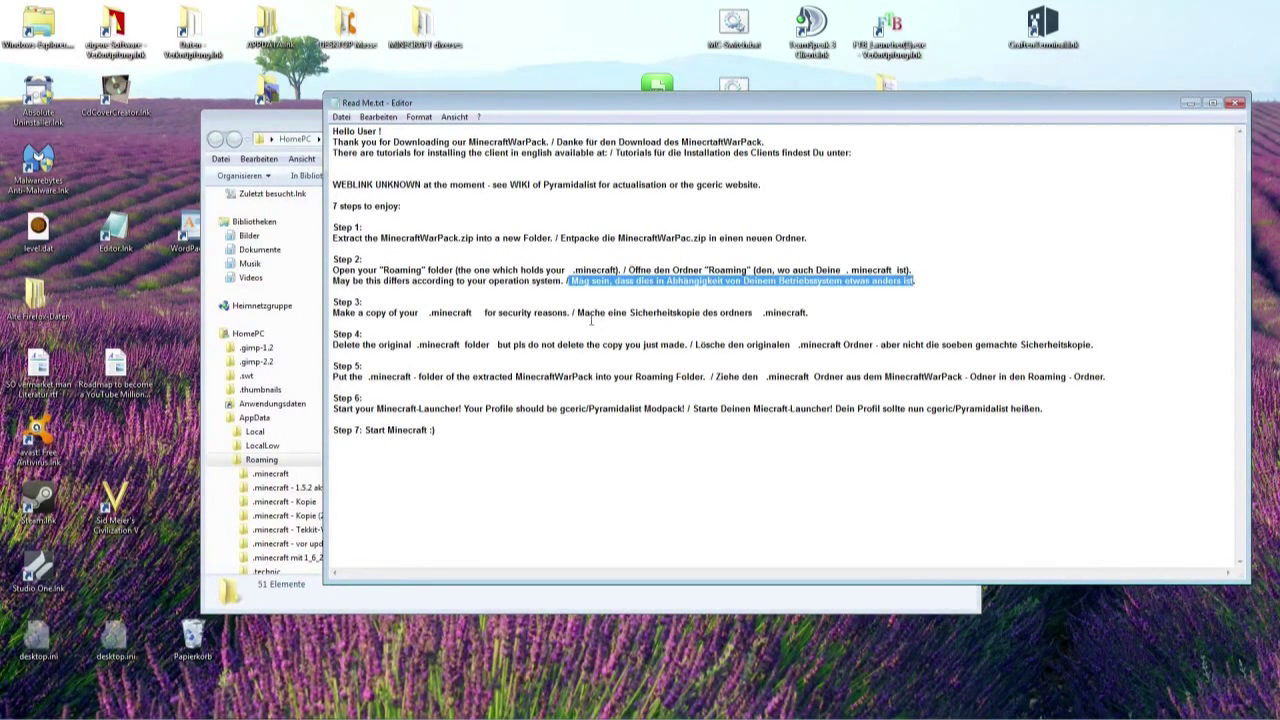
drag(578, 311, 808, 313)
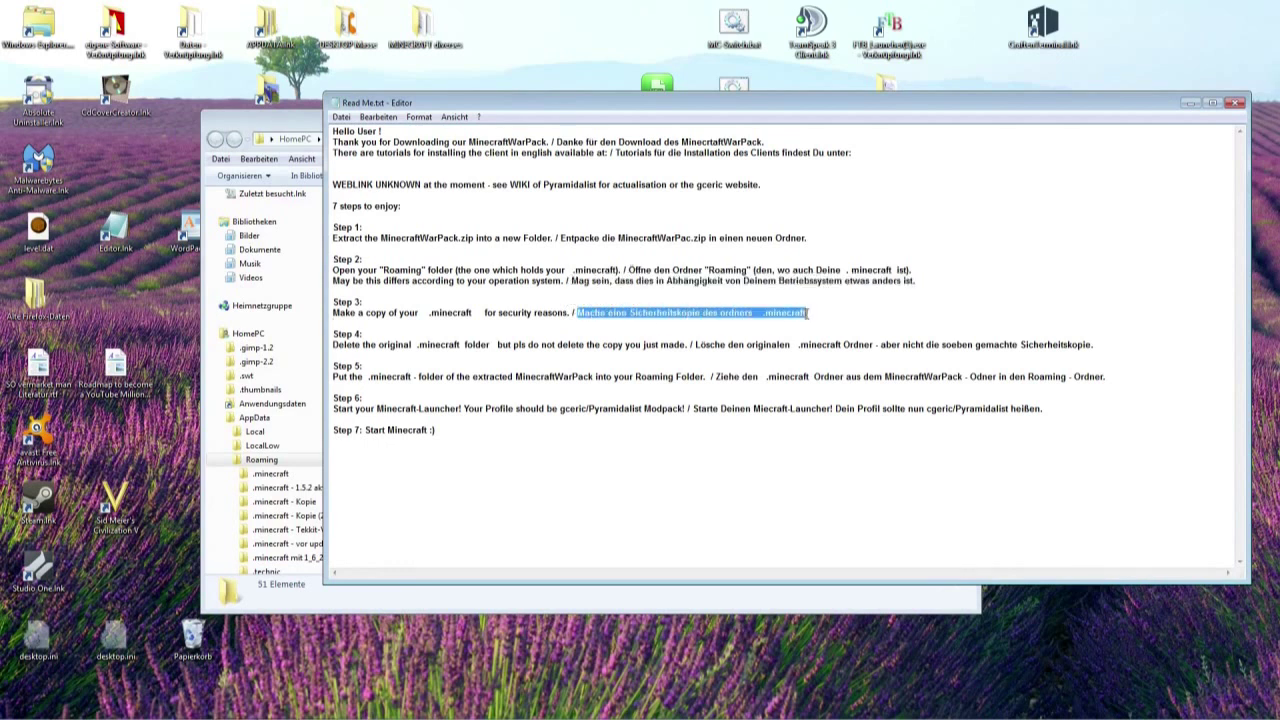
Make a backup copy of the .minecraft folder within the Roaming folder
click(315, 130)
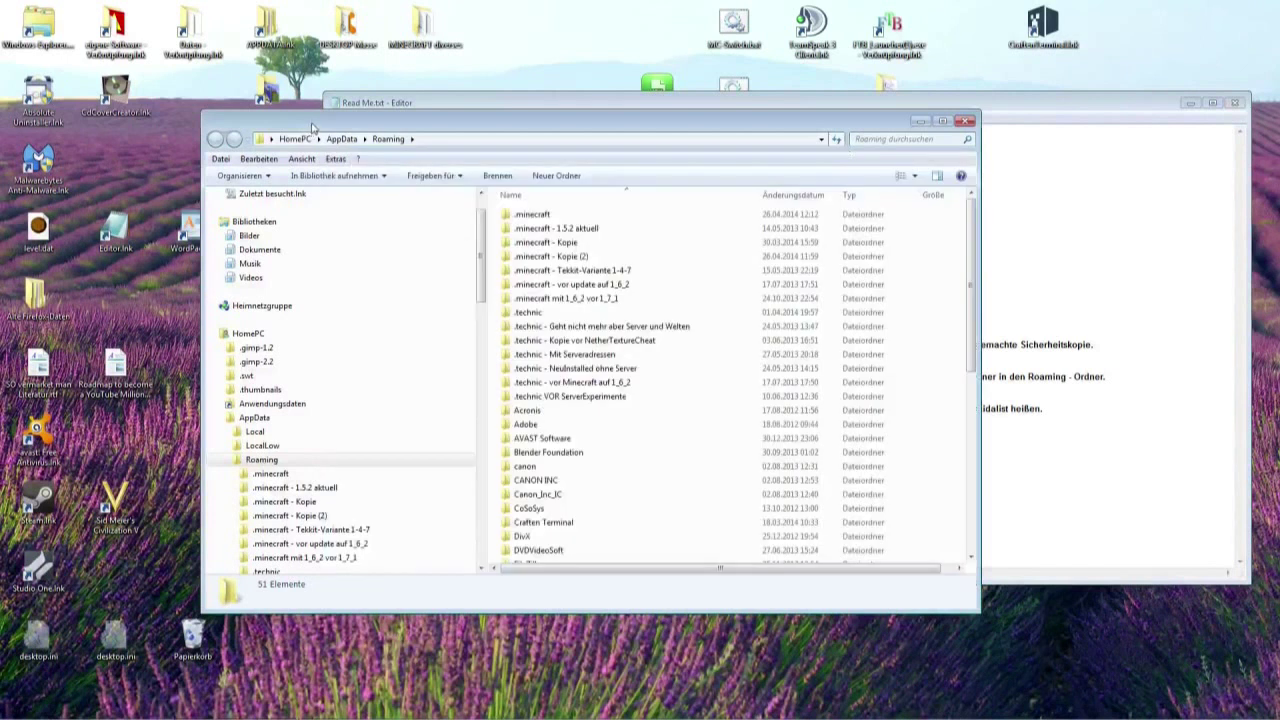
click(547, 217)
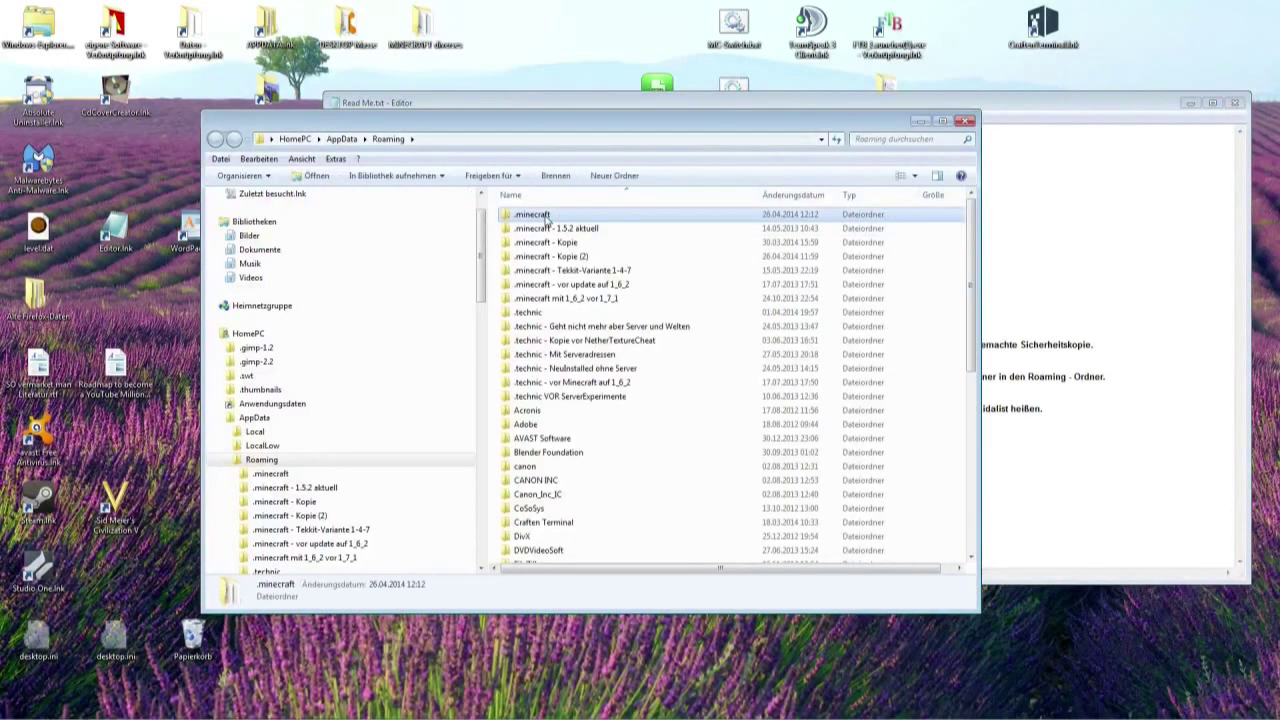
right_click(547, 220)
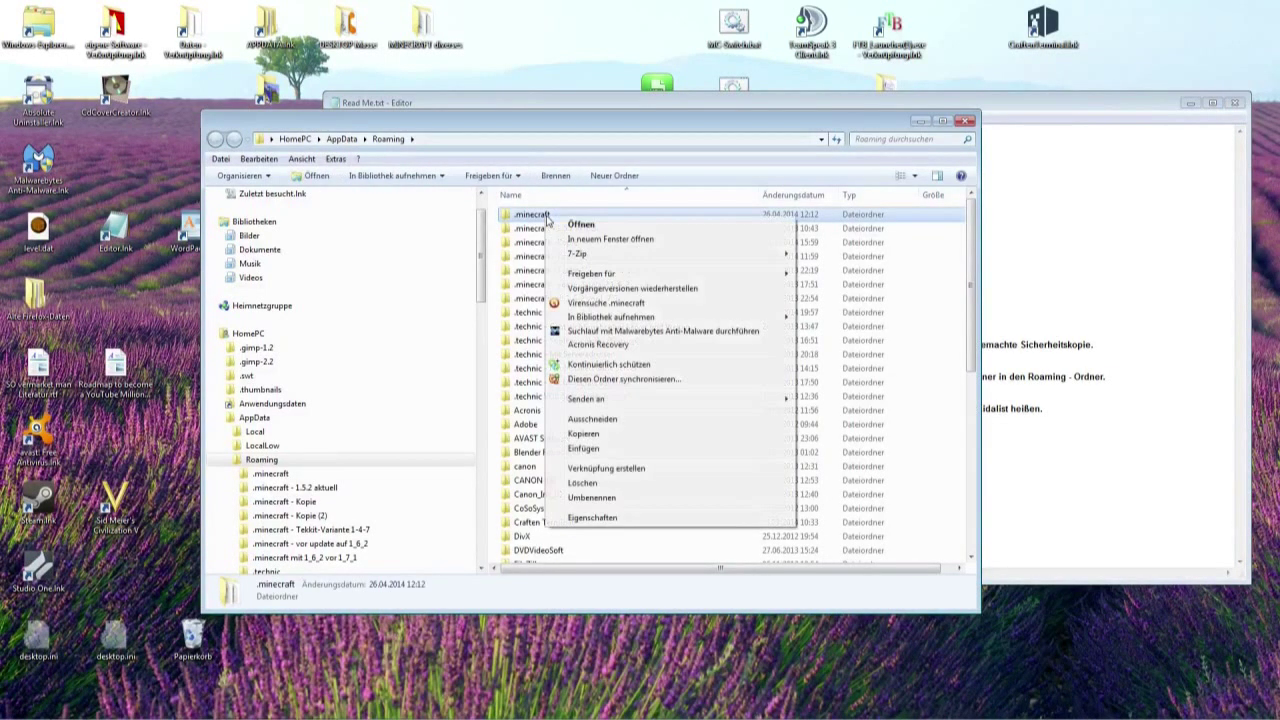
click(595, 436)
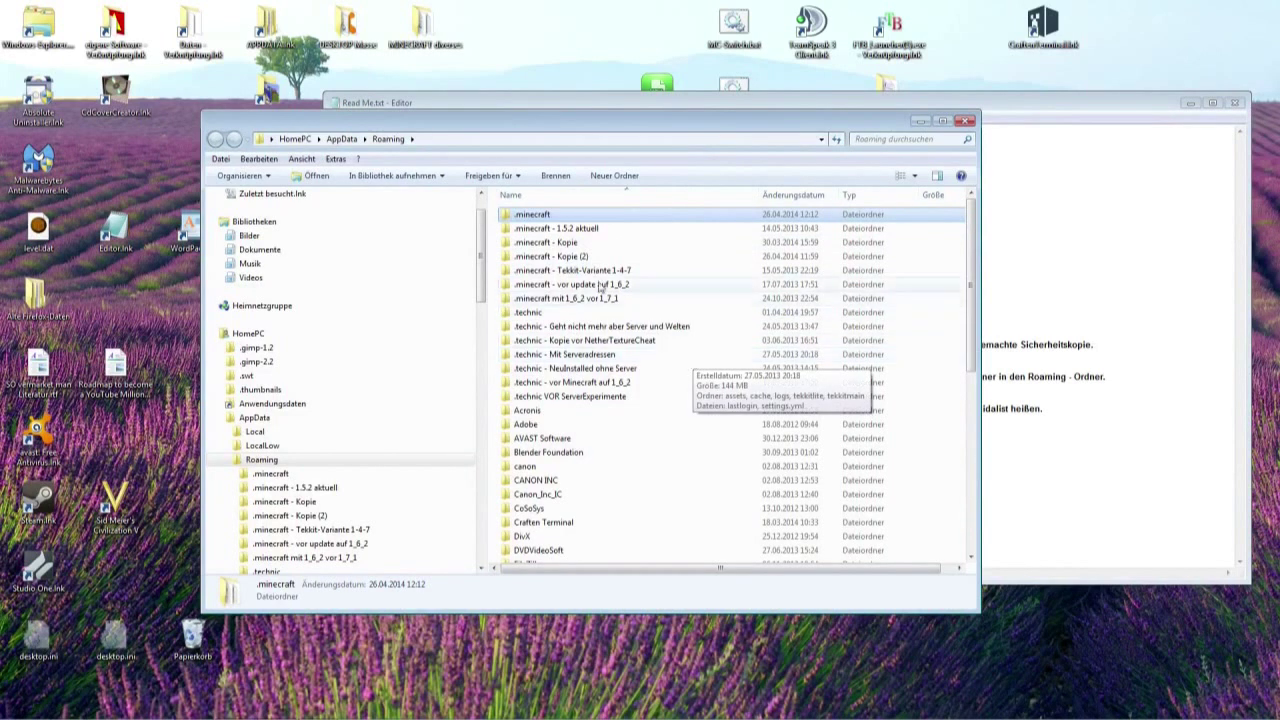
click(255, 160)
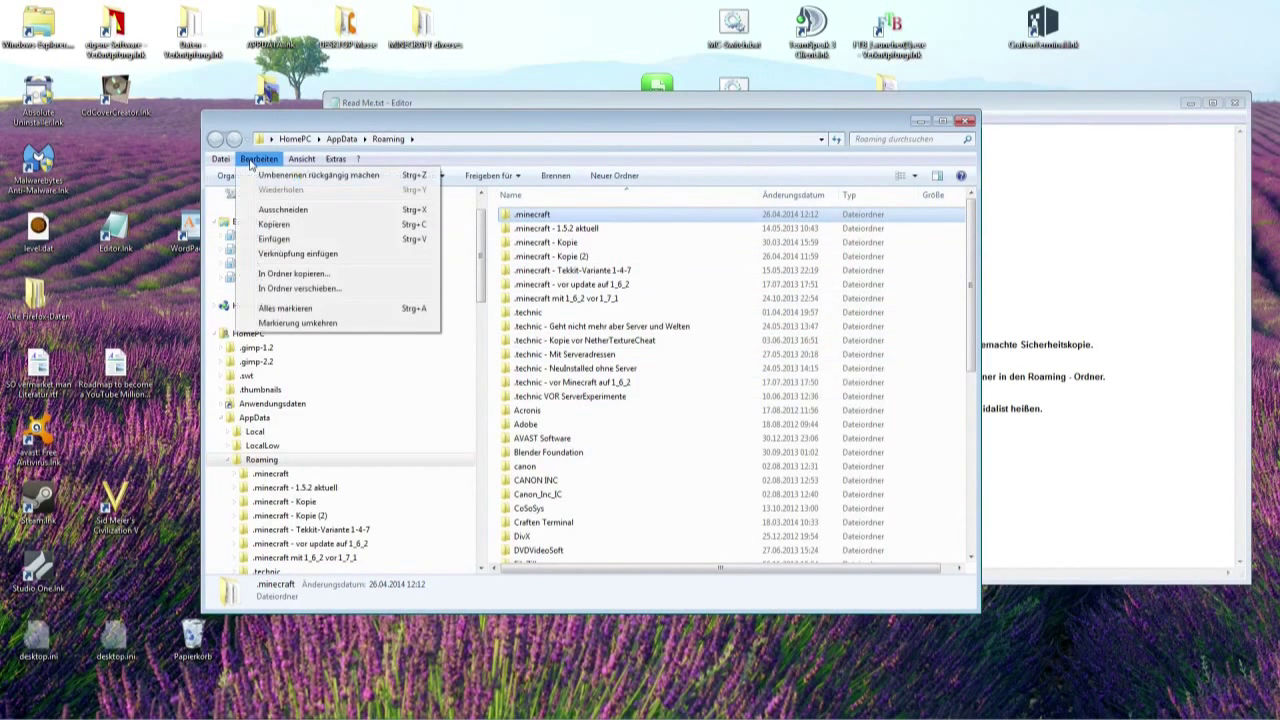
click(277, 241)
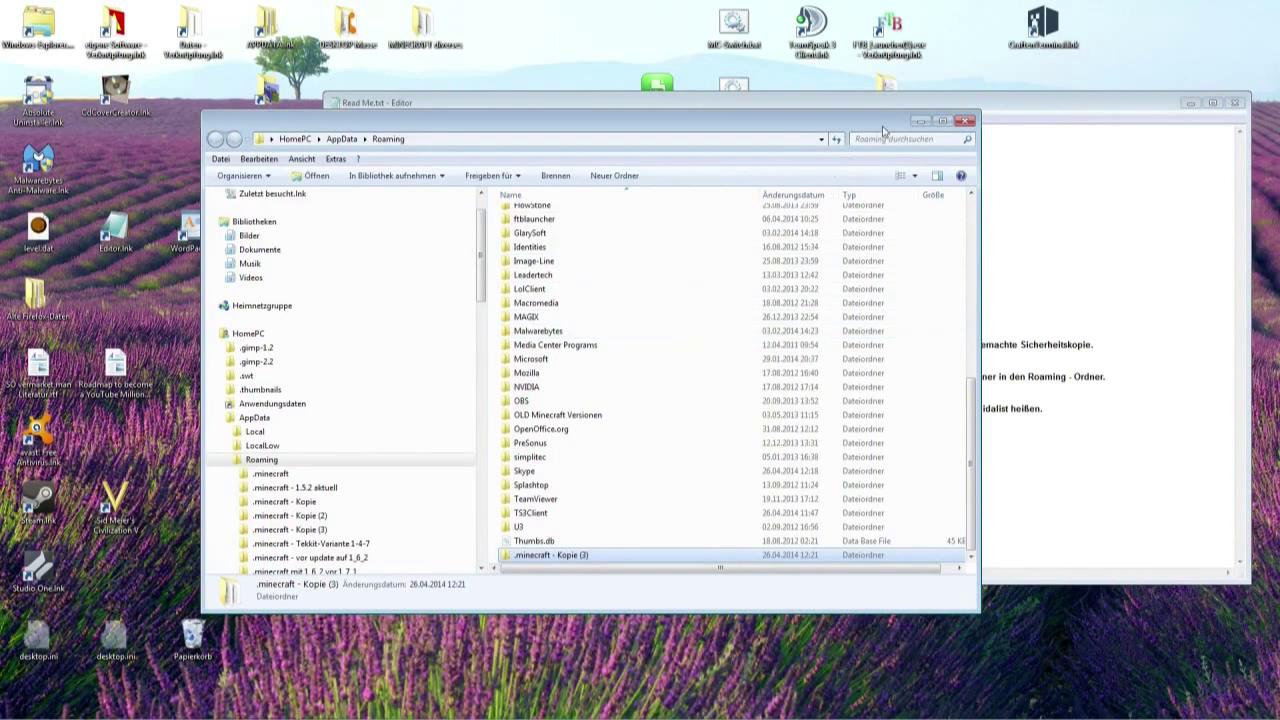
Move the Roaming window aside and read Step 4 in Read Me.txt about deleting the original .minecraft folder
drag(862, 127, 821, 144)
click(849, 107)
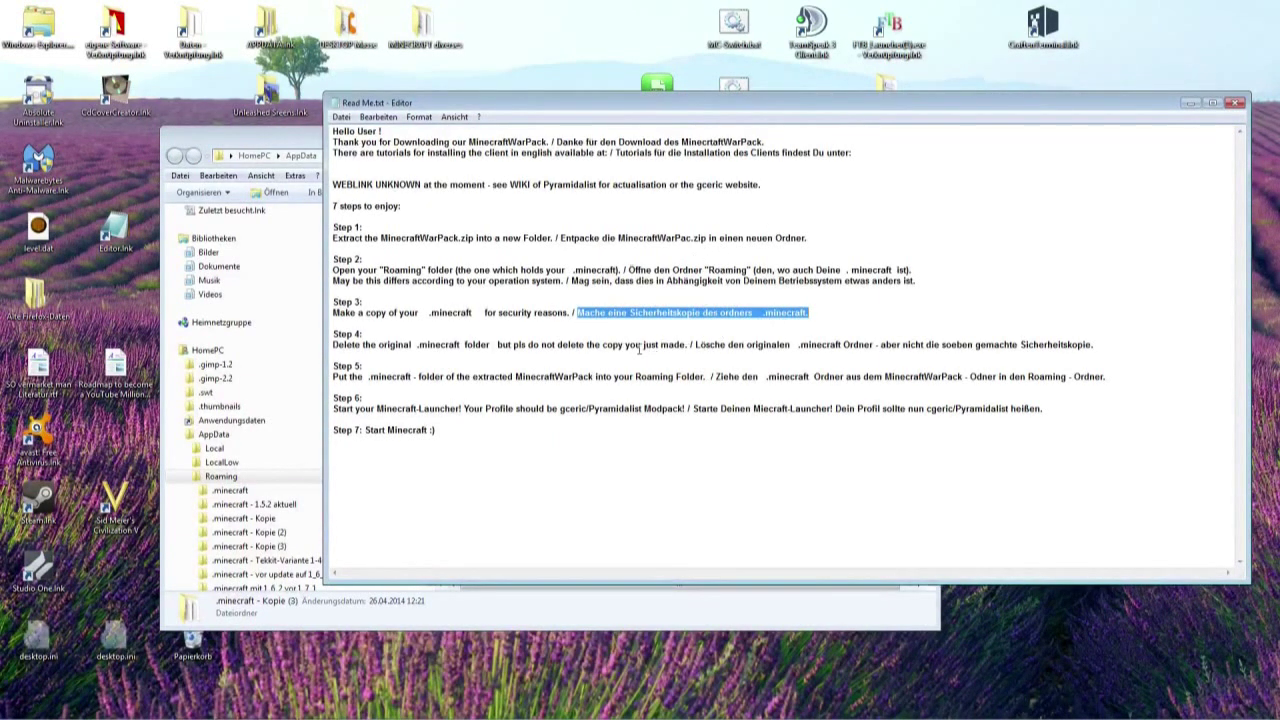
drag(695, 345, 1097, 346)
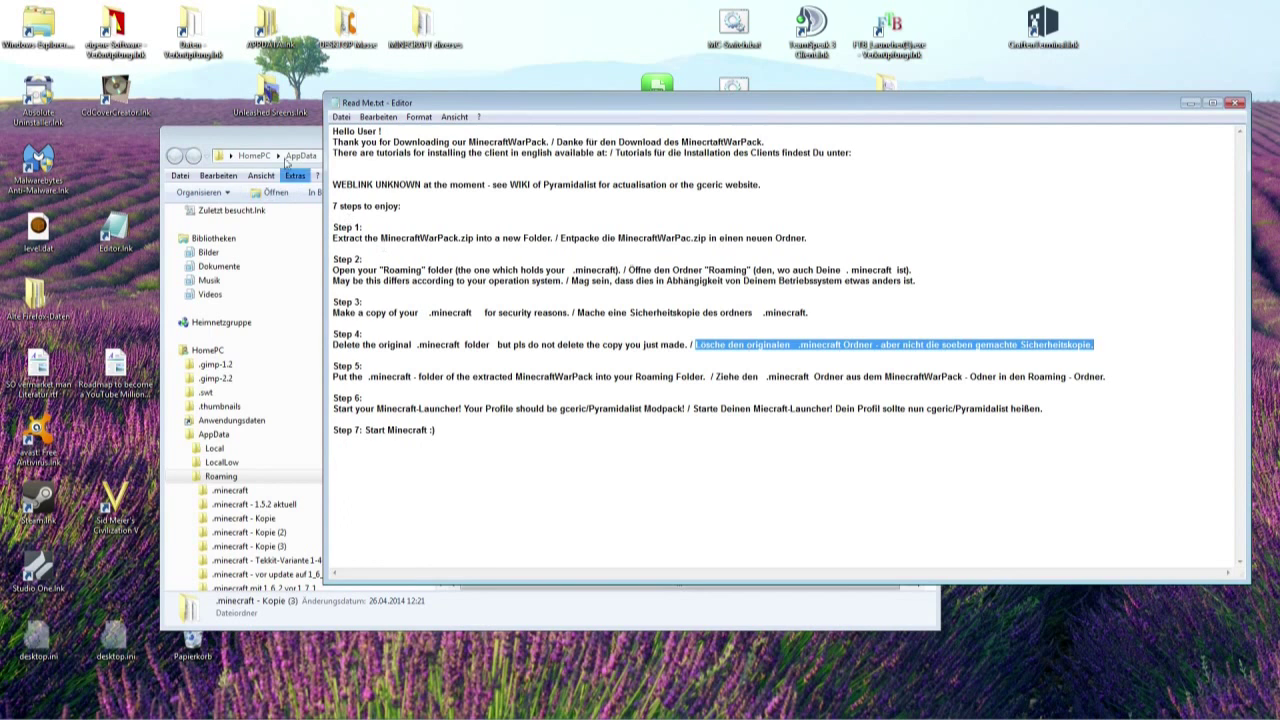
Permanently delete the original .minecraft folder from the Roaming folder, keeping the backup copies
click(297, 147)
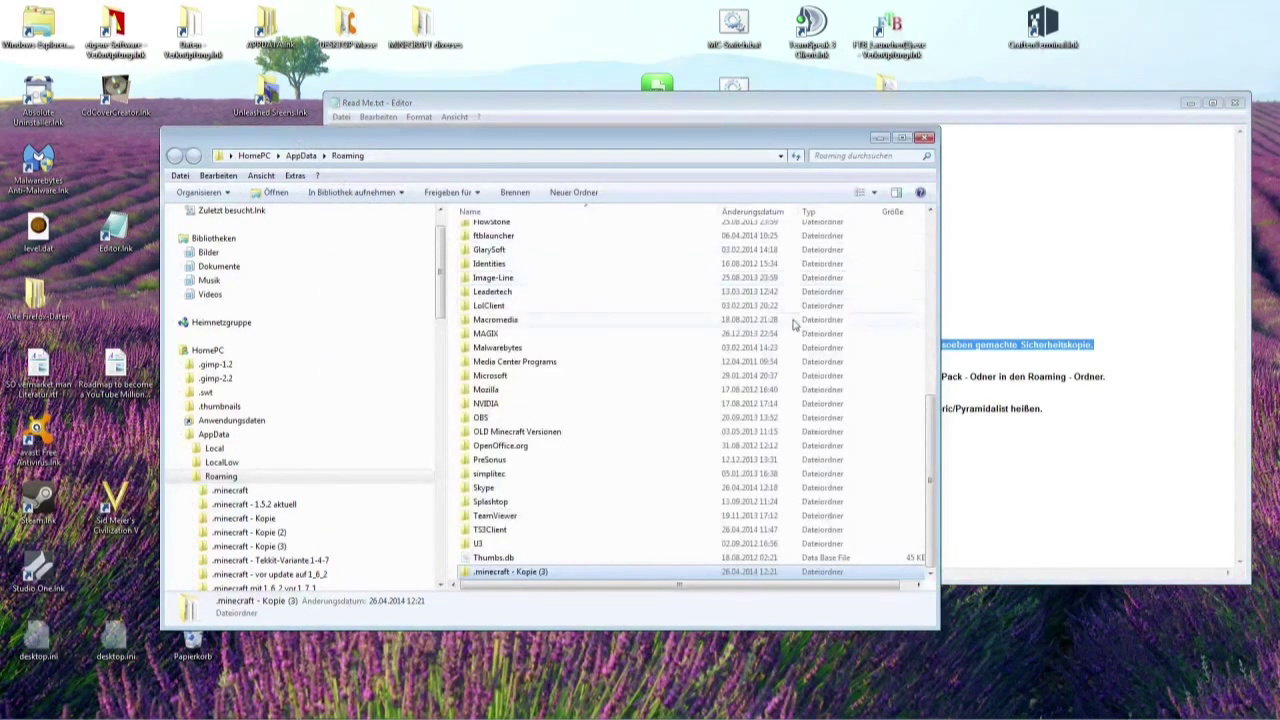
scroll(880, 300, up, 10)
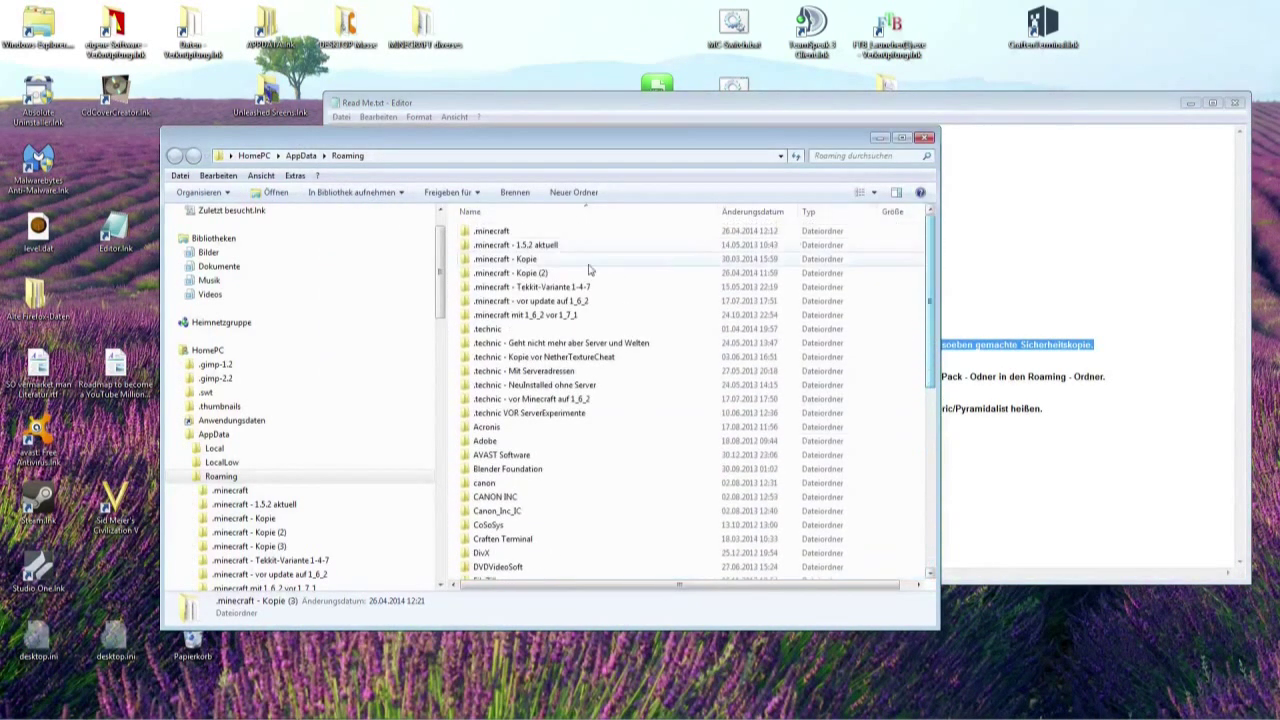
click(515, 236)
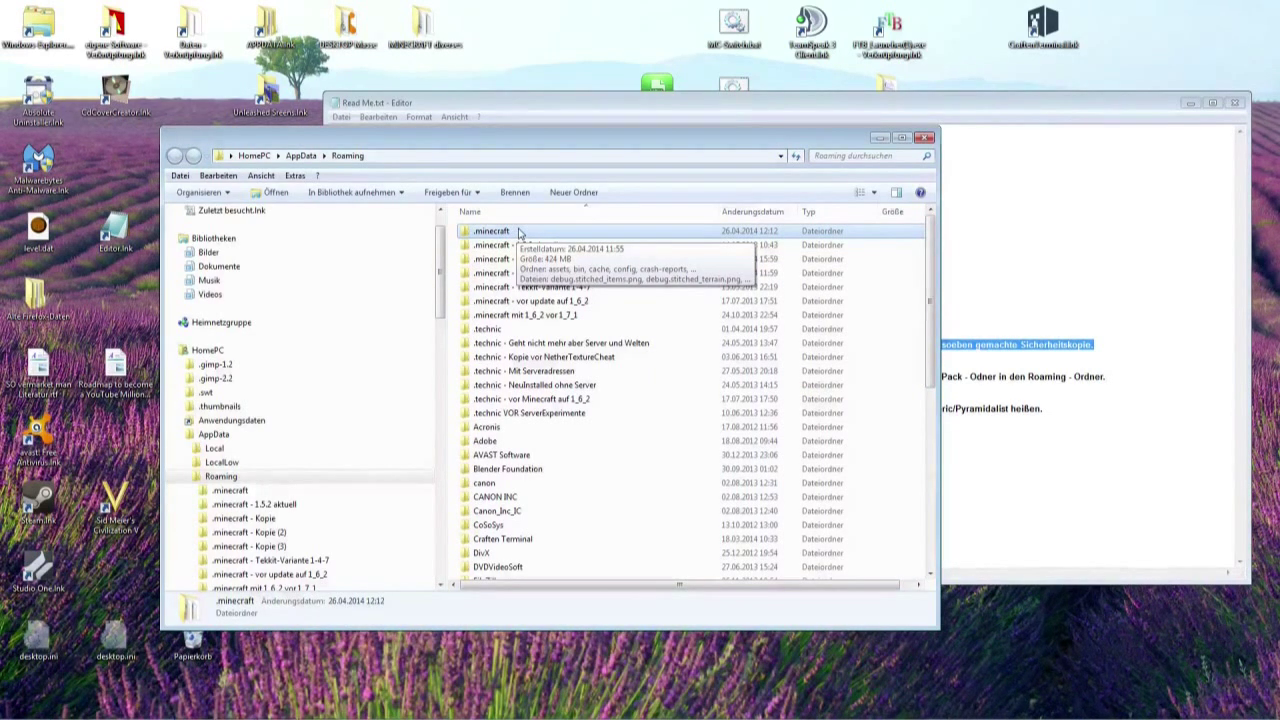
key(Delete)
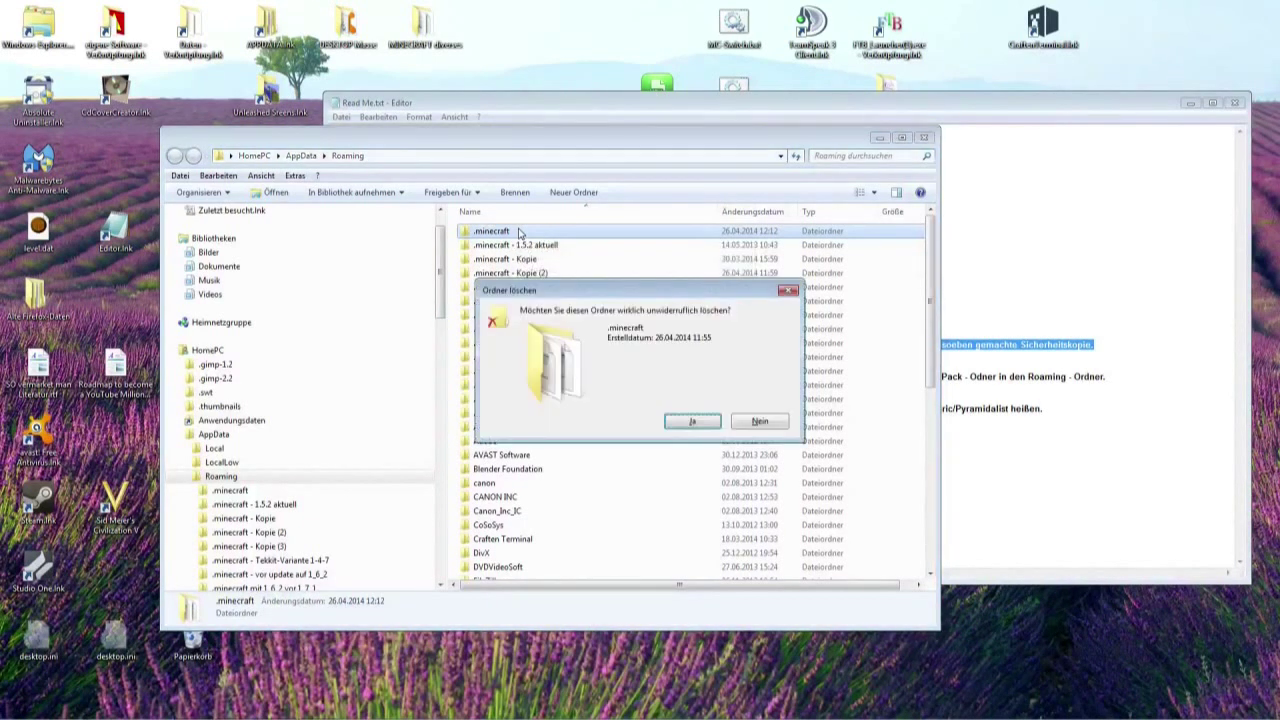
click(681, 424)
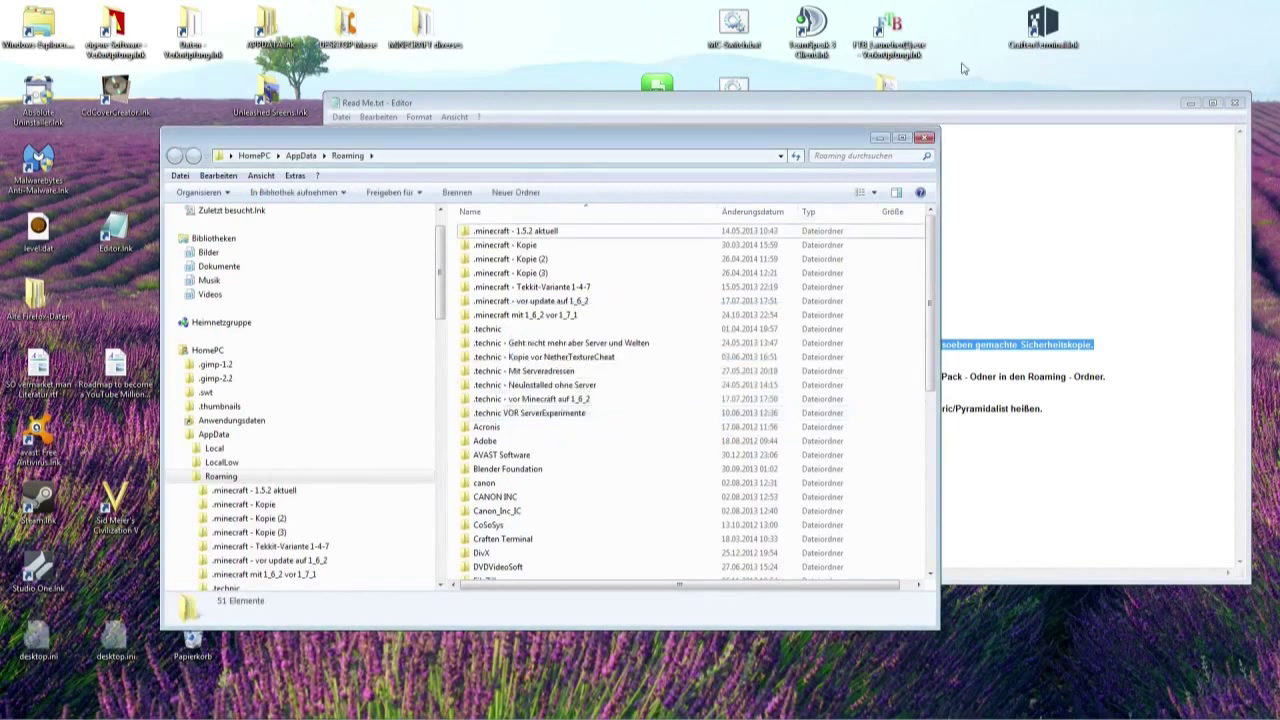
Read Step 5 in Read Me.txt about putting the extracted .minecraft folder into Roaming, and minimize the file
click(970, 108)
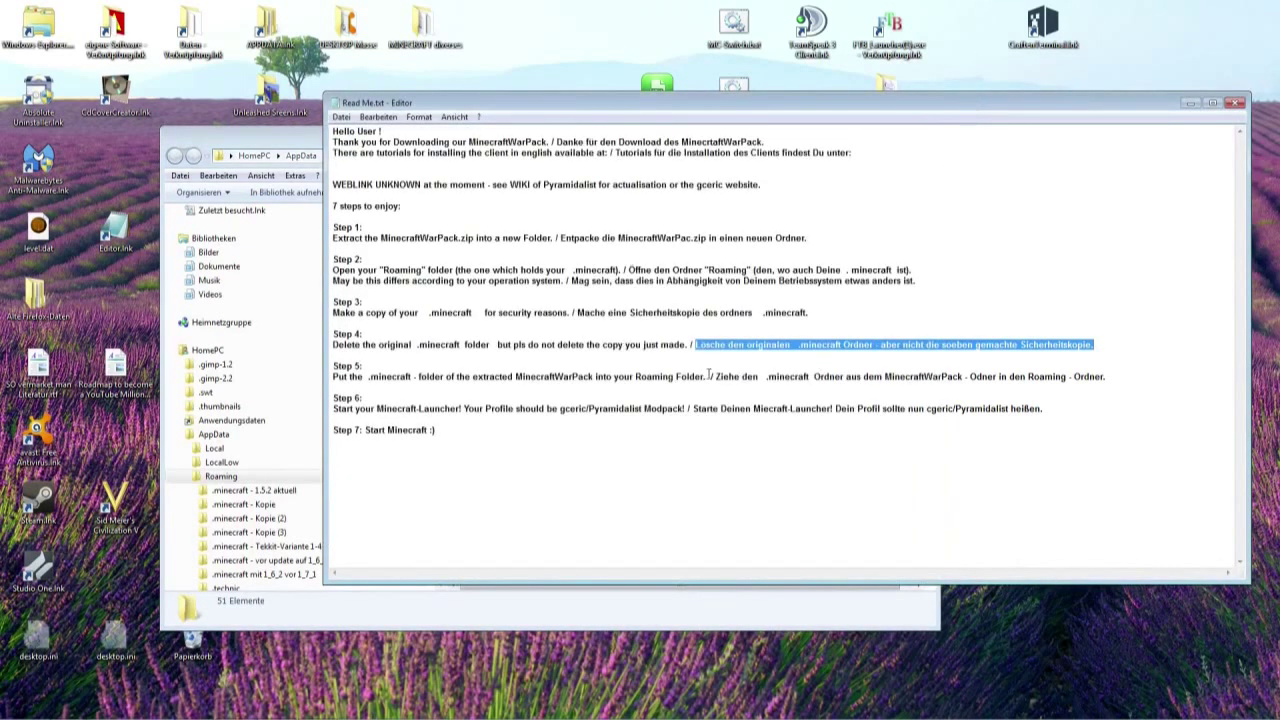
drag(719, 376, 1094, 378)
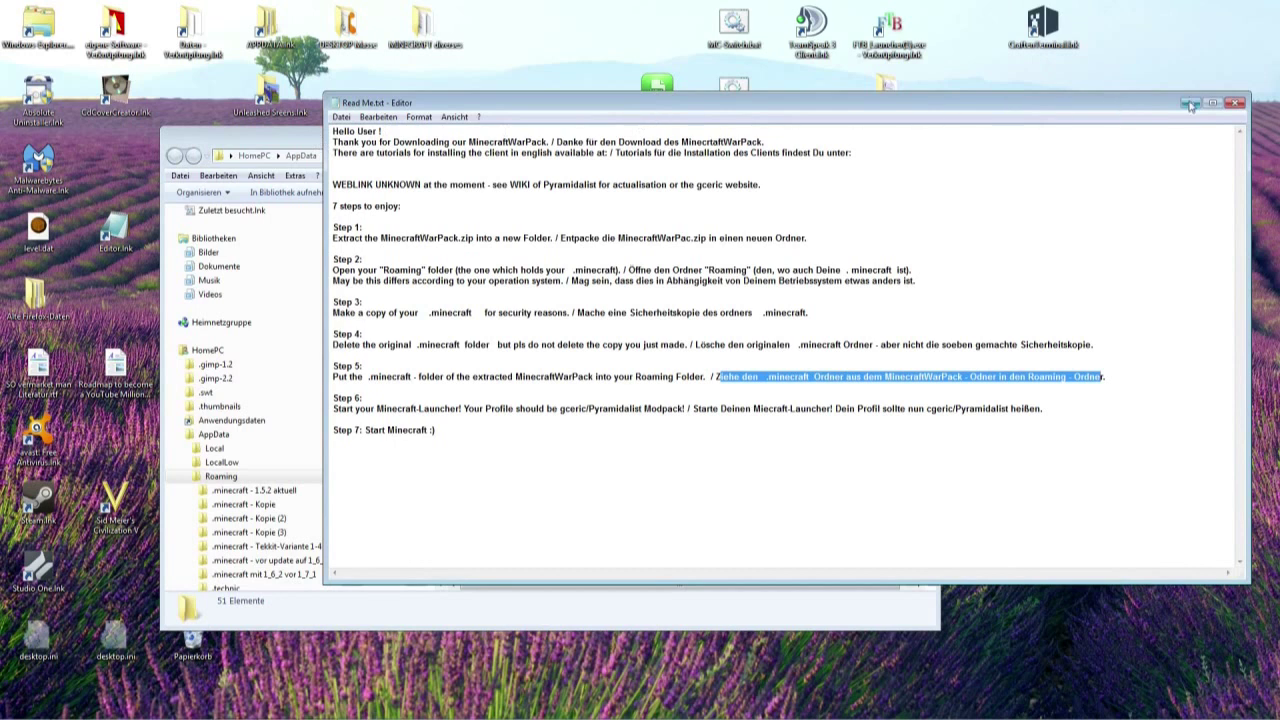
click(1190, 103)
Open the War Pack desktop folder beside the Roaming window and move its .minecraft folder into Roaming
drag(688, 131, 597, 122)
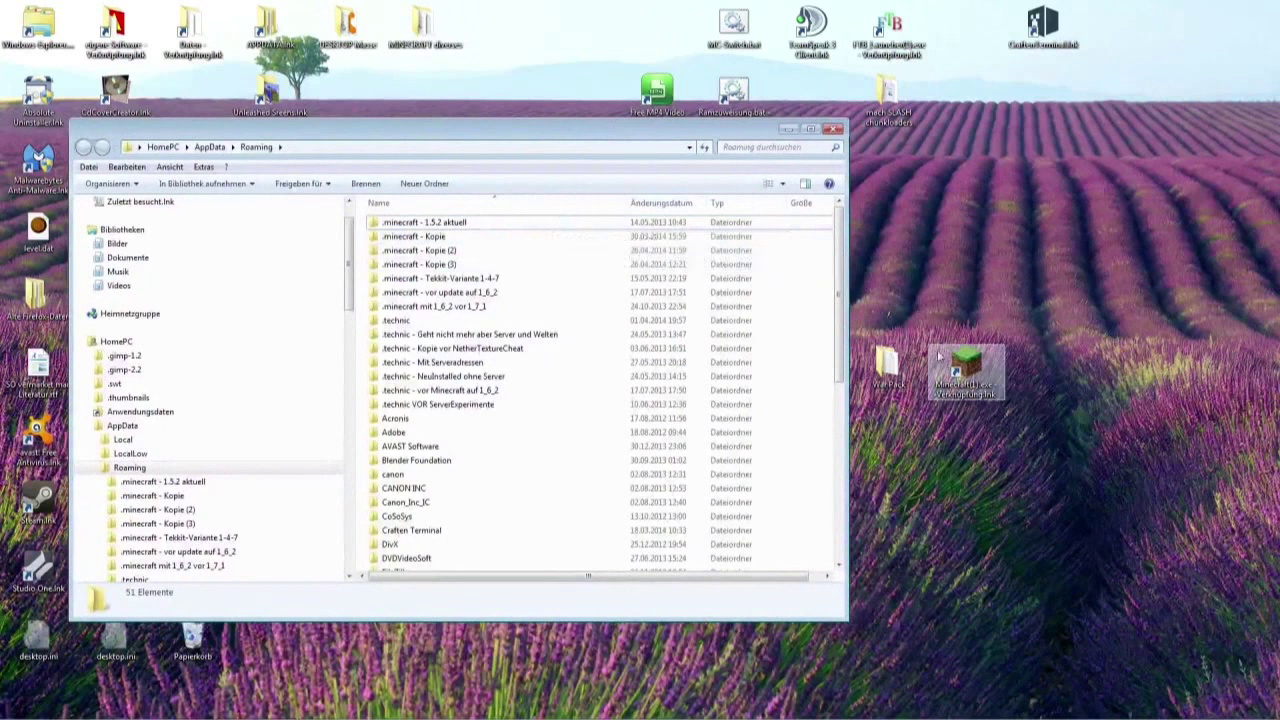
click(908, 370)
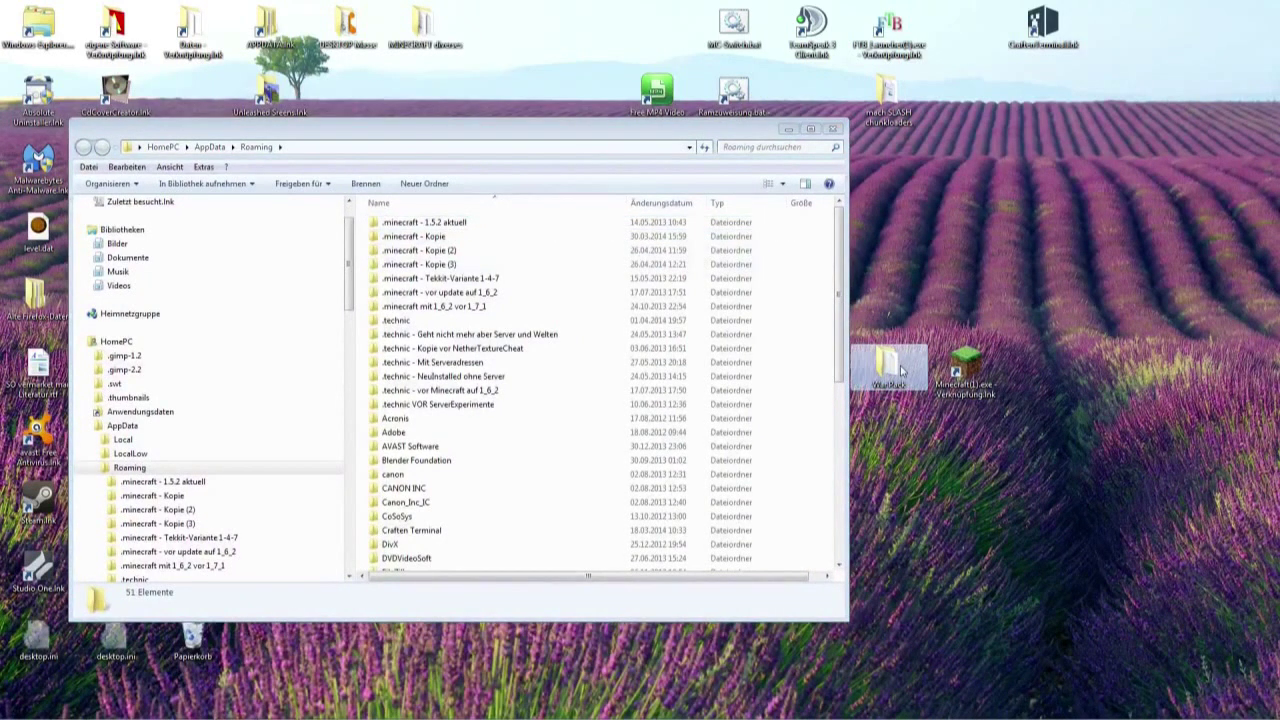
double_click(902, 371)
drag(648, 131, 984, 184)
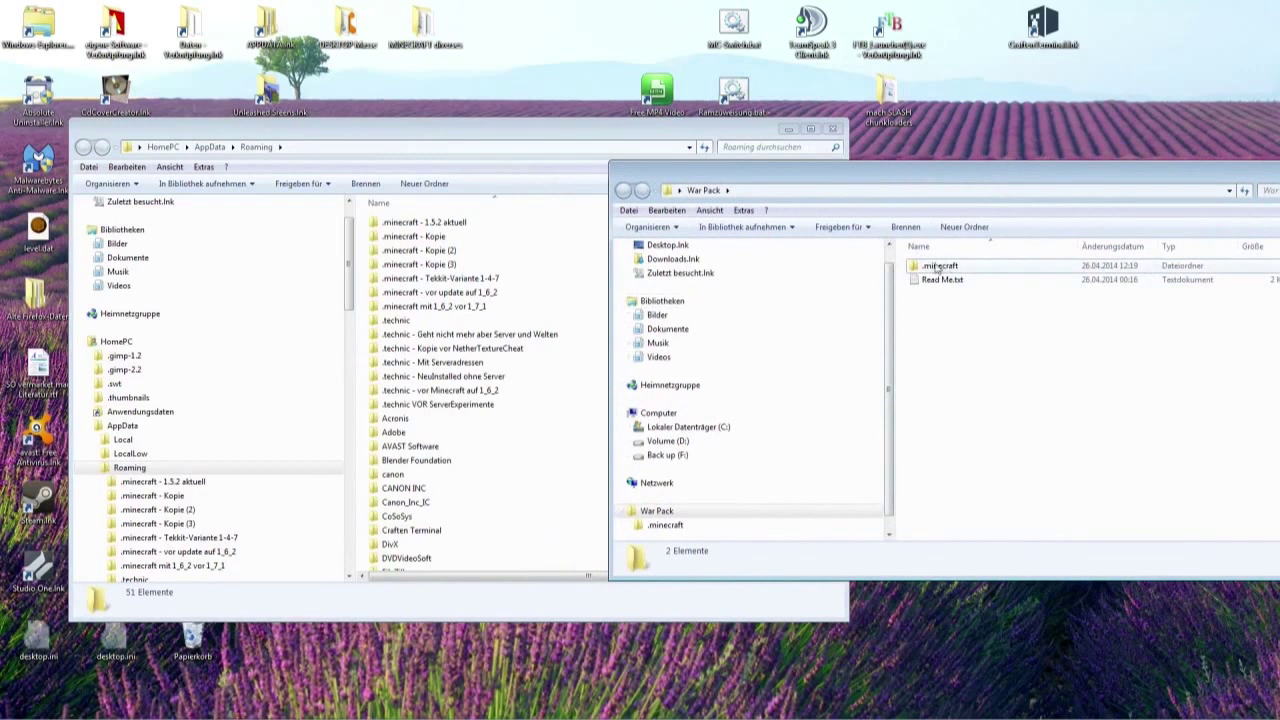
drag(843, 180, 967, 168)
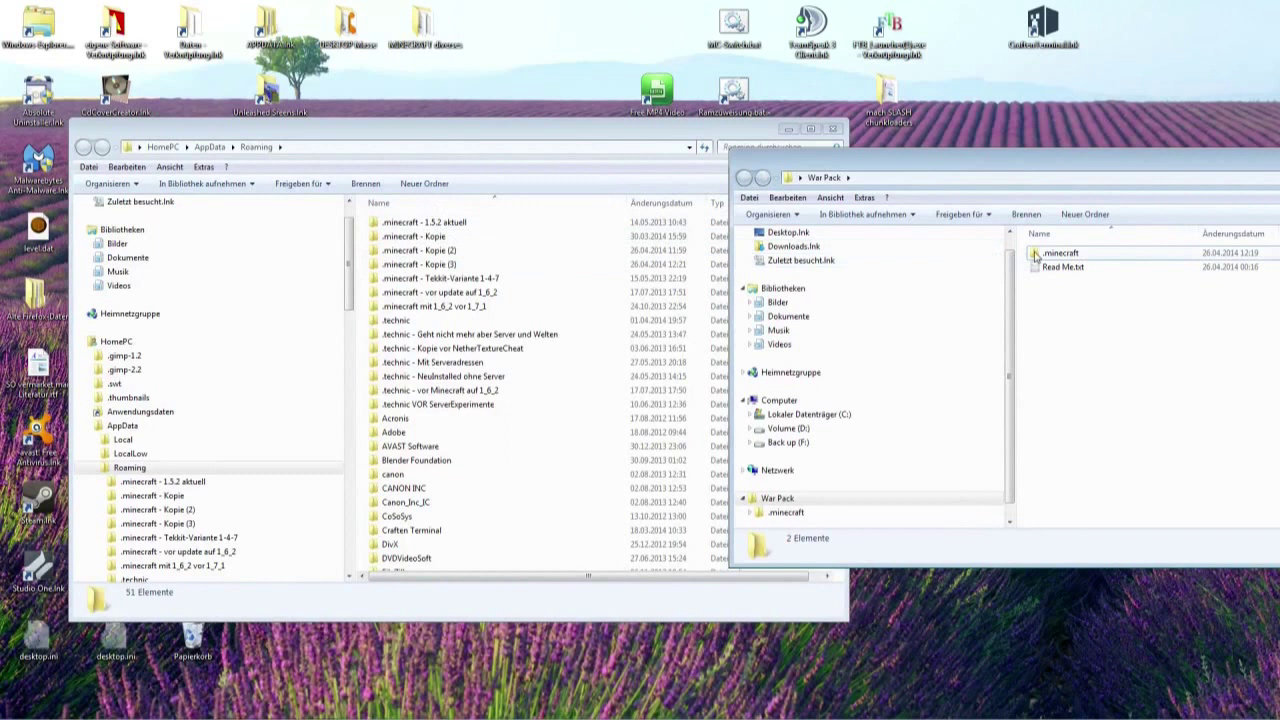
click(1052, 260)
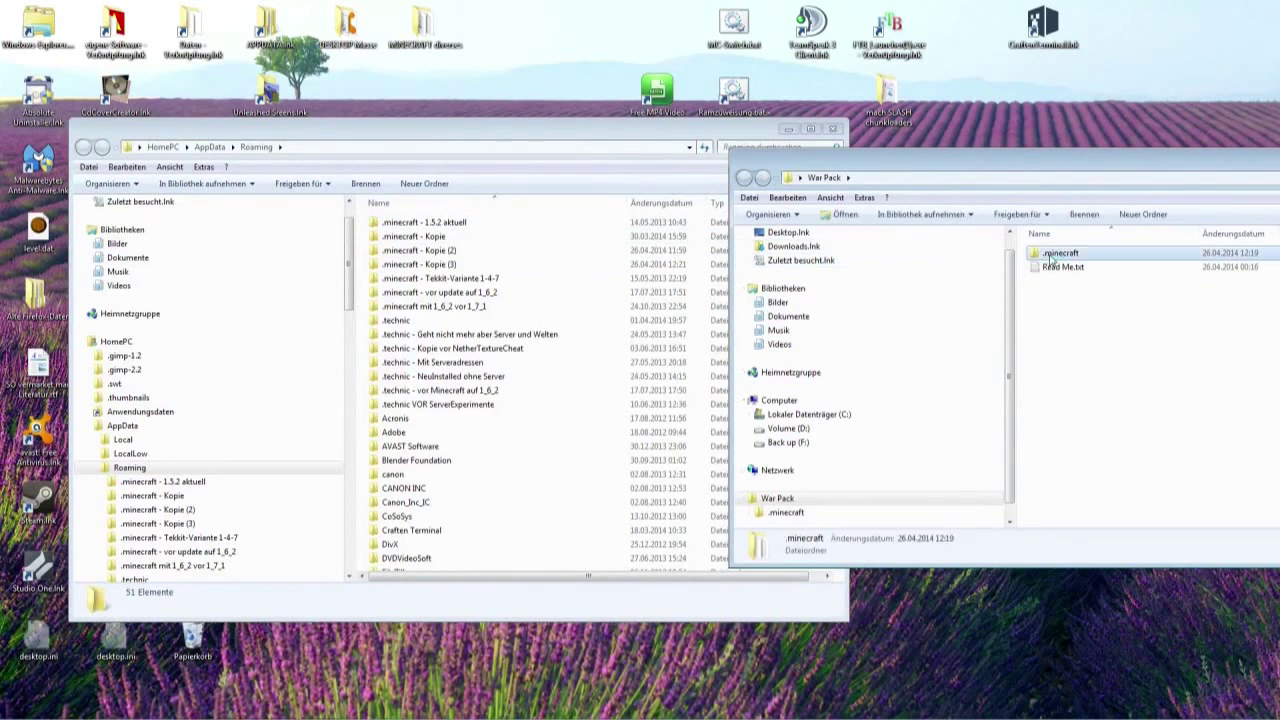
drag(1052, 260, 516, 184)
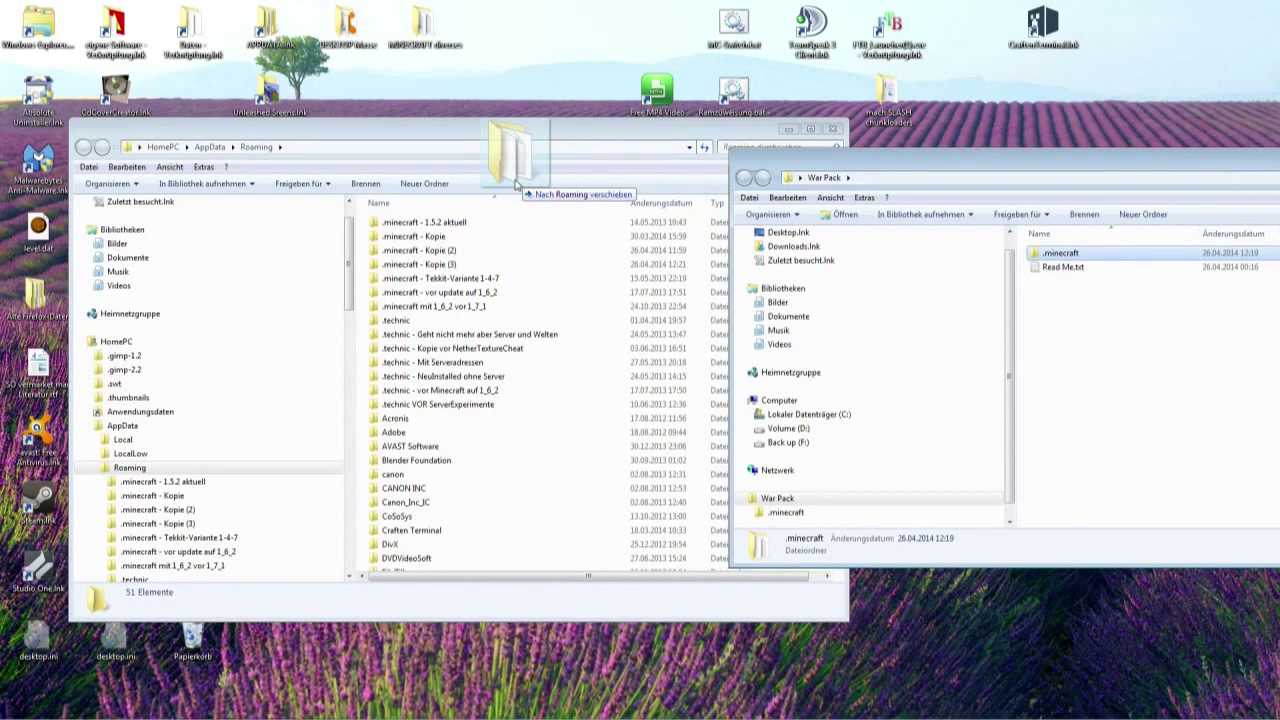
drag(516, 184, 516, 185)
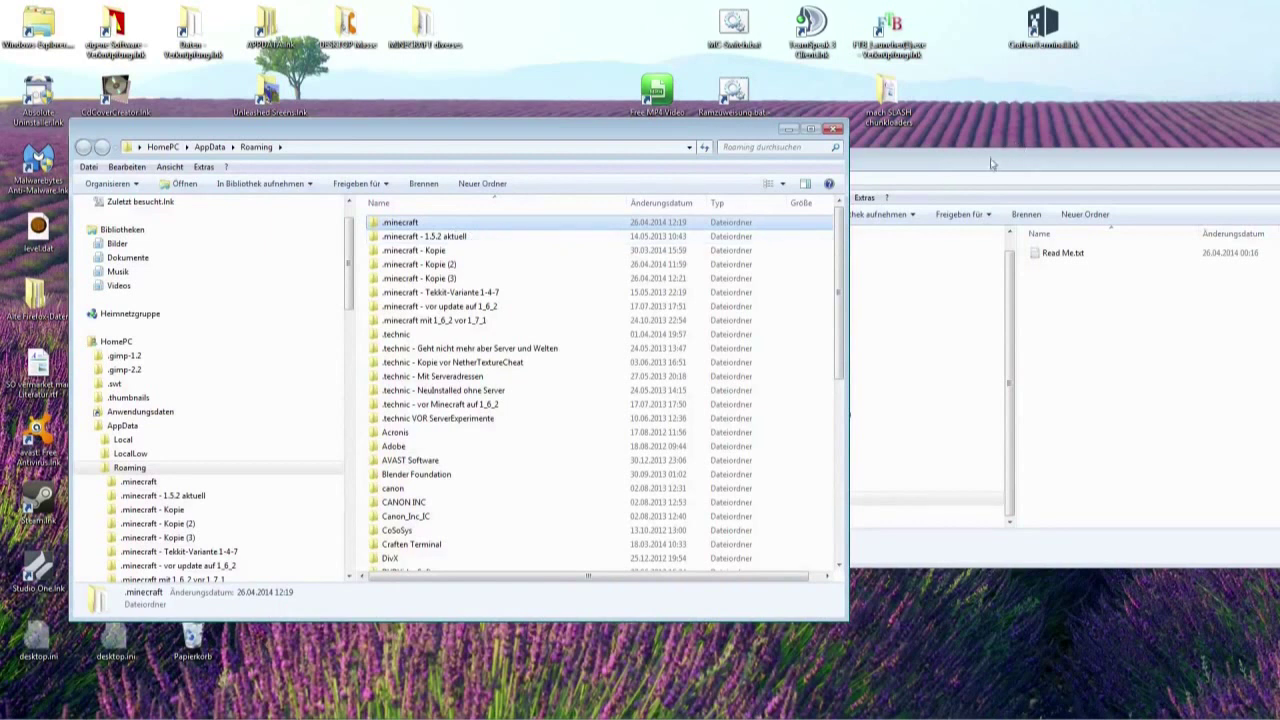
Bring back Read Me.txt, read Step 6 about starting the launcher and the expected profile name, and minimize the file
mouse_move(185, 714)
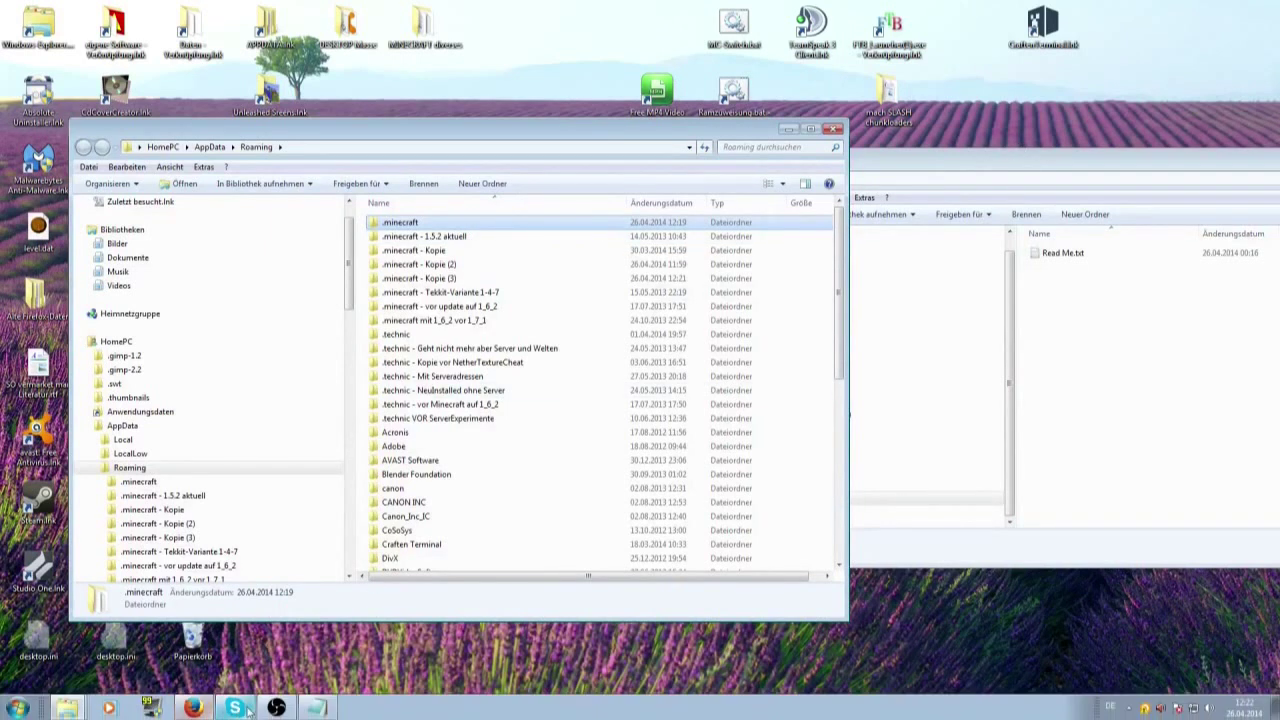
click(302, 711)
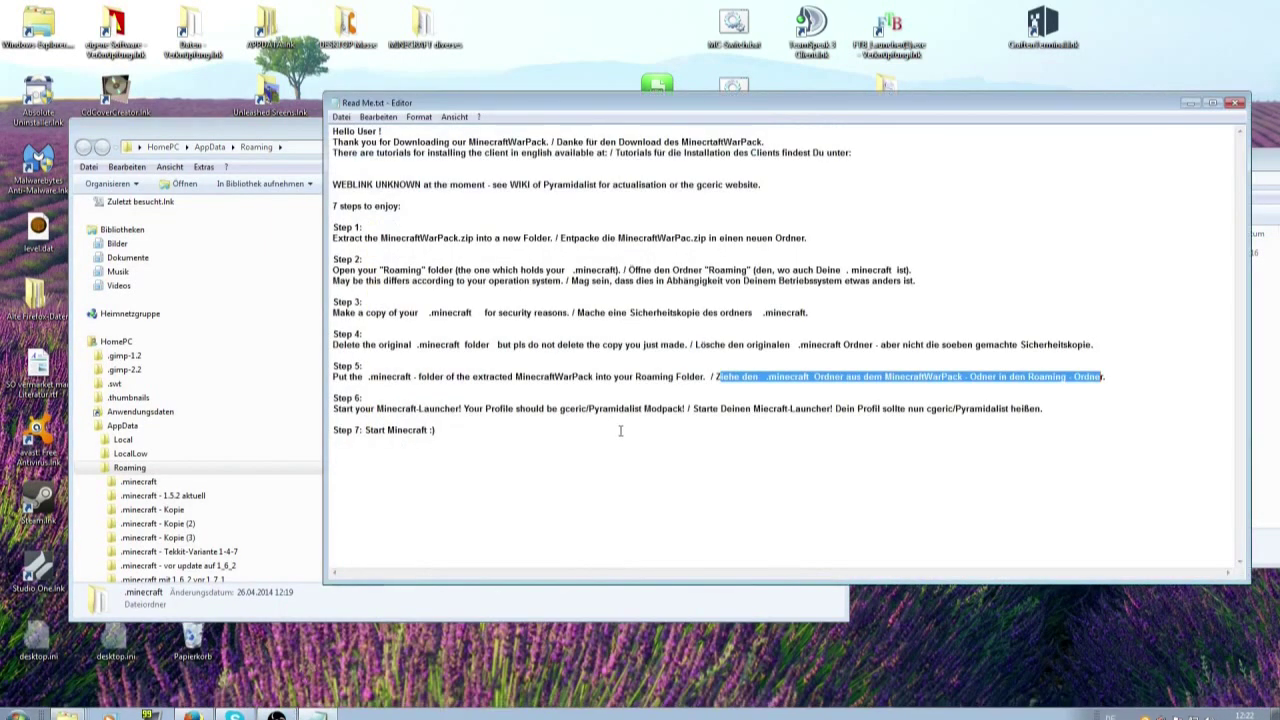
drag(692, 408, 851, 417)
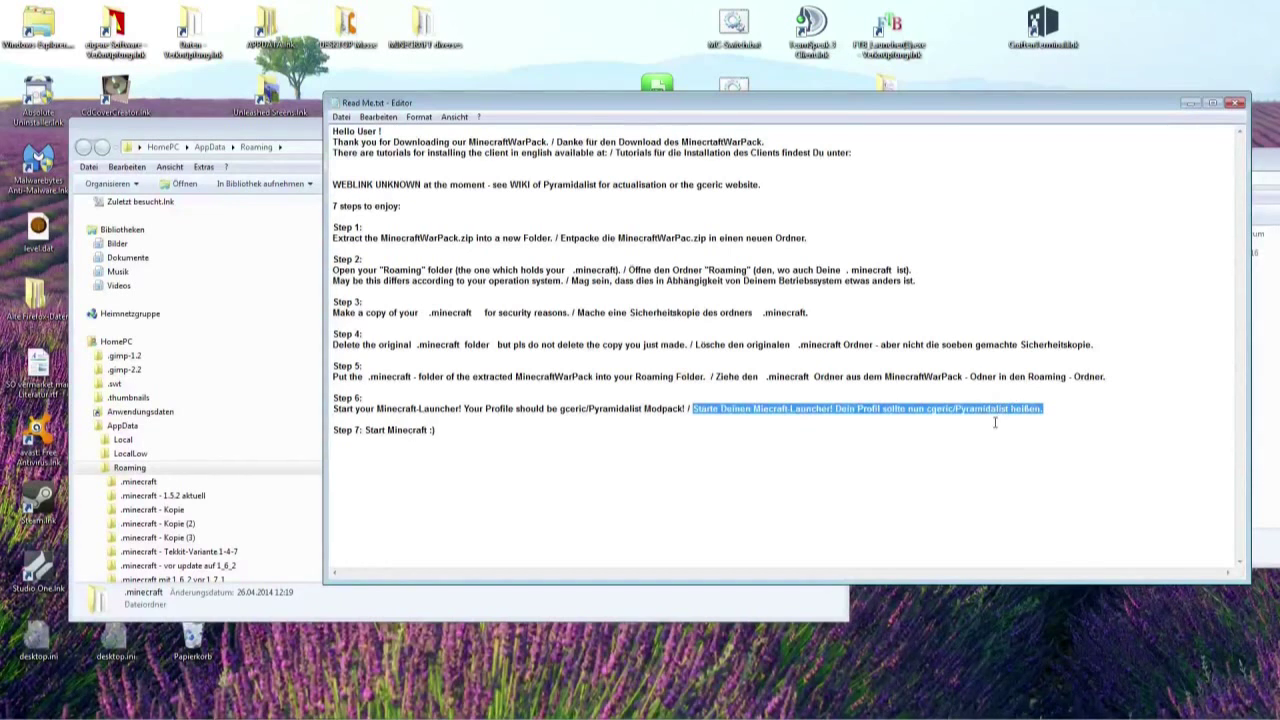
drag(1105, 116, 1034, 188)
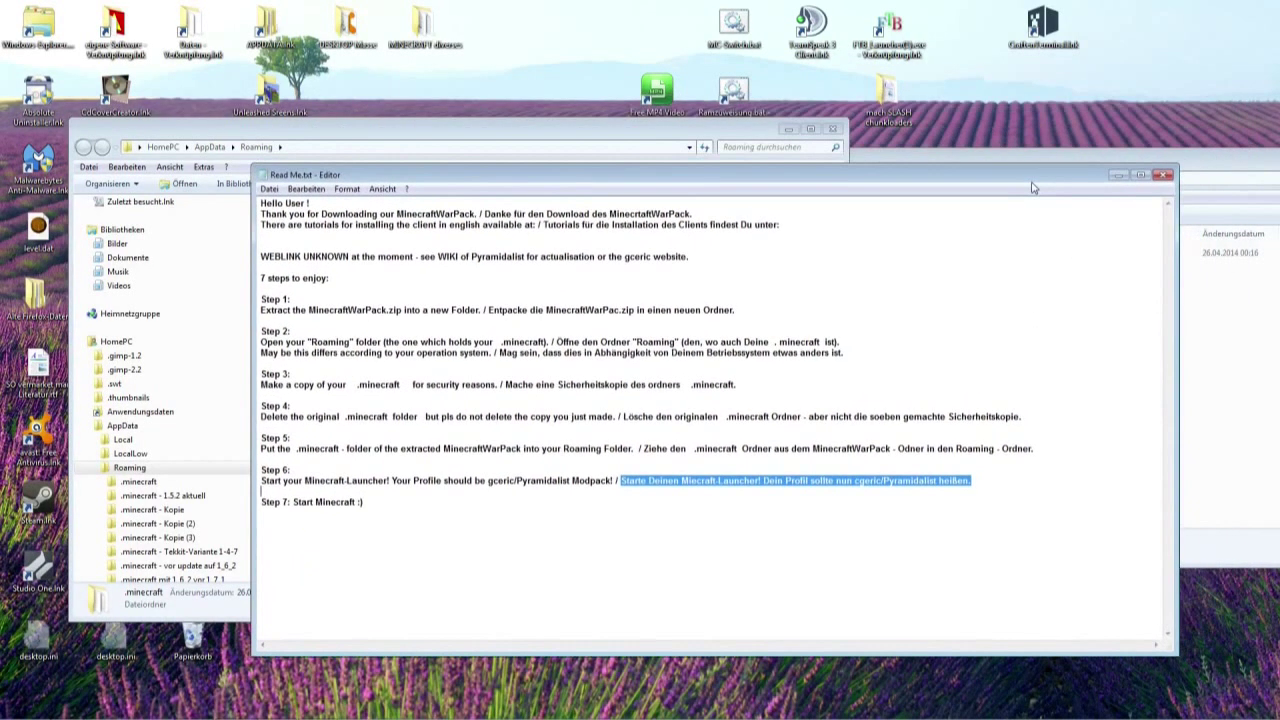
click(1119, 176)
Close the War Pack and Roaming folder windows
drag(1115, 160, 676, 175)
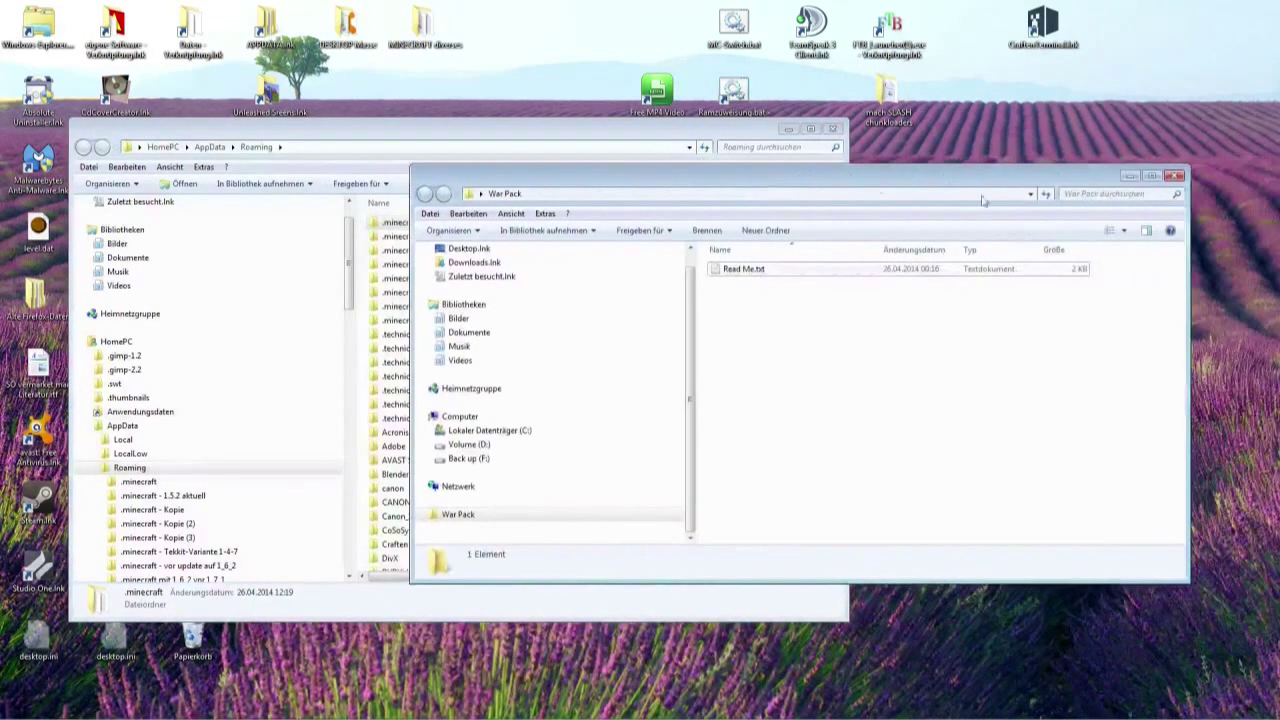
click(1174, 177)
click(833, 129)
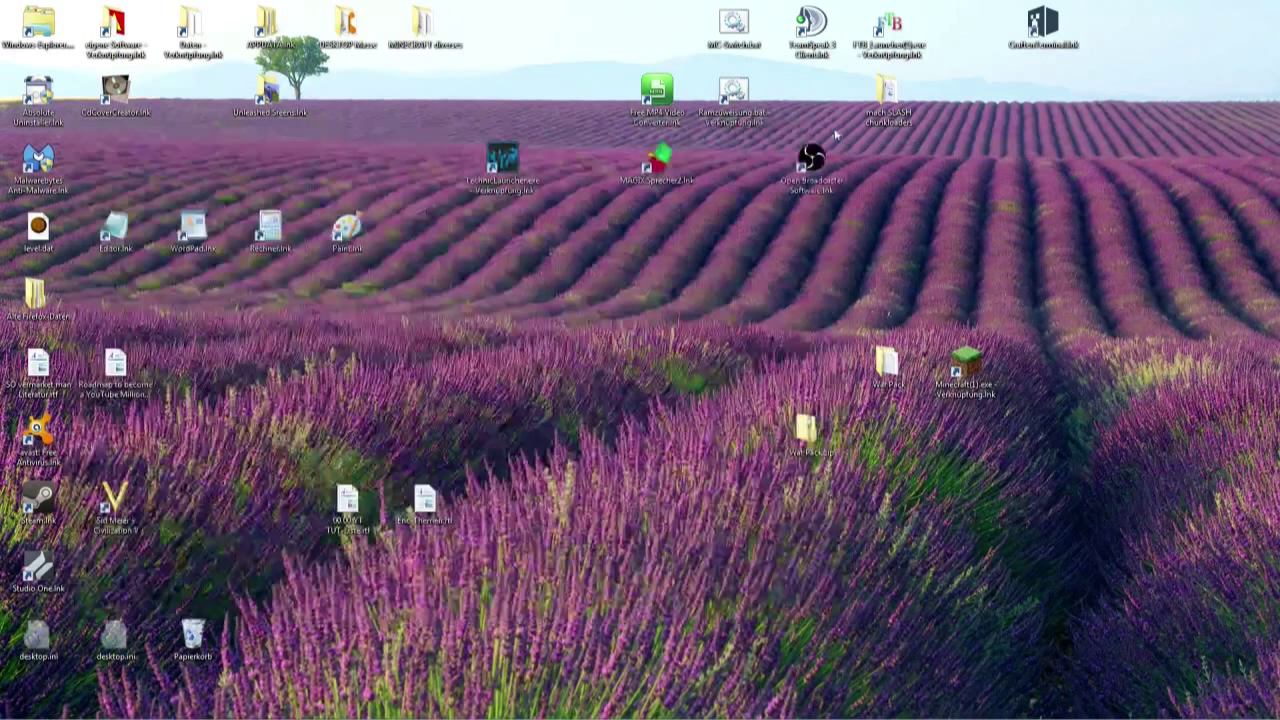
Open the Minecraft Launcher, log in with the account username and password, and start the game with the gceric/Pyramidalist Modpack profile
click(970, 381)
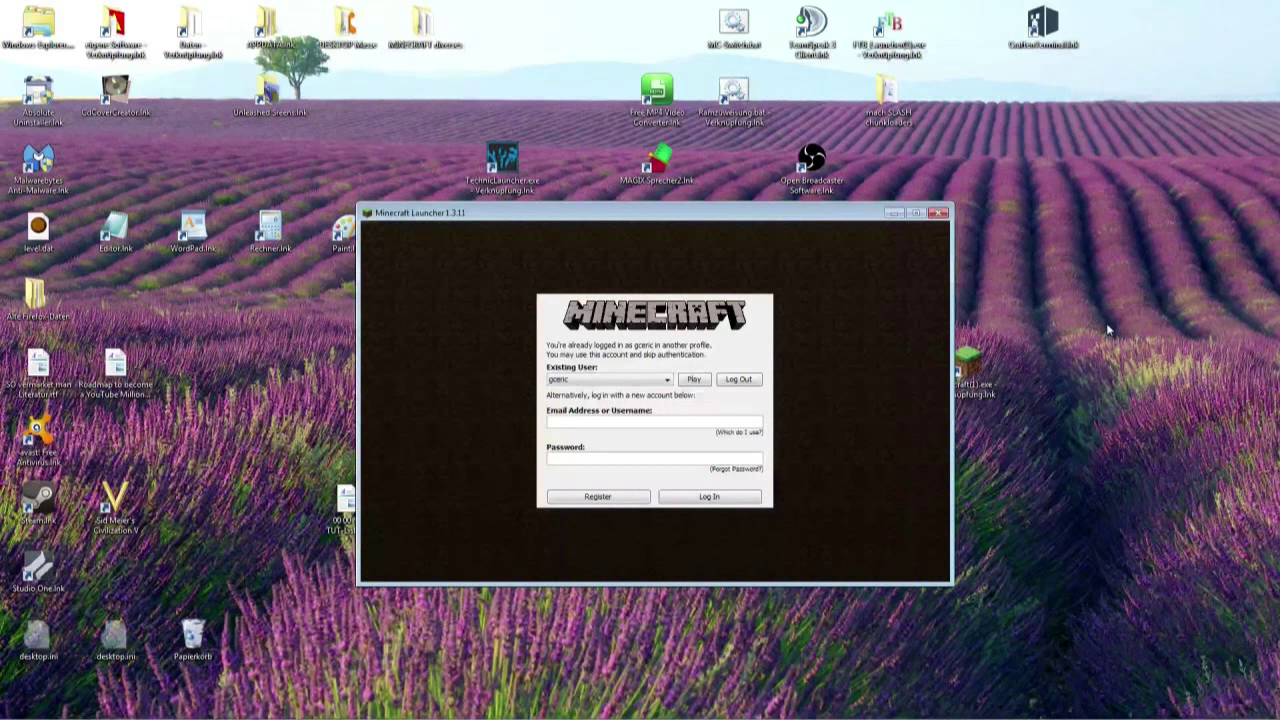
click(695, 382)
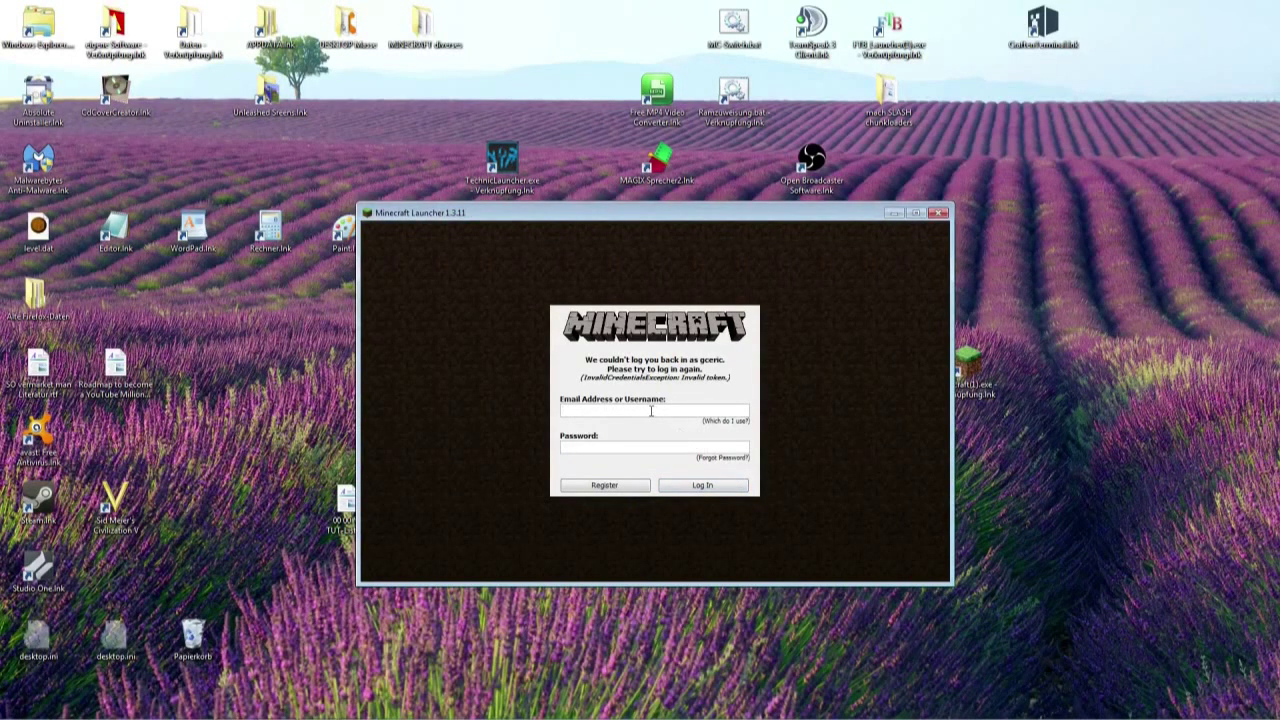
text(Pyramidaltst)
click(598, 447)
text(•••••••••••••••••)
click(687, 487)
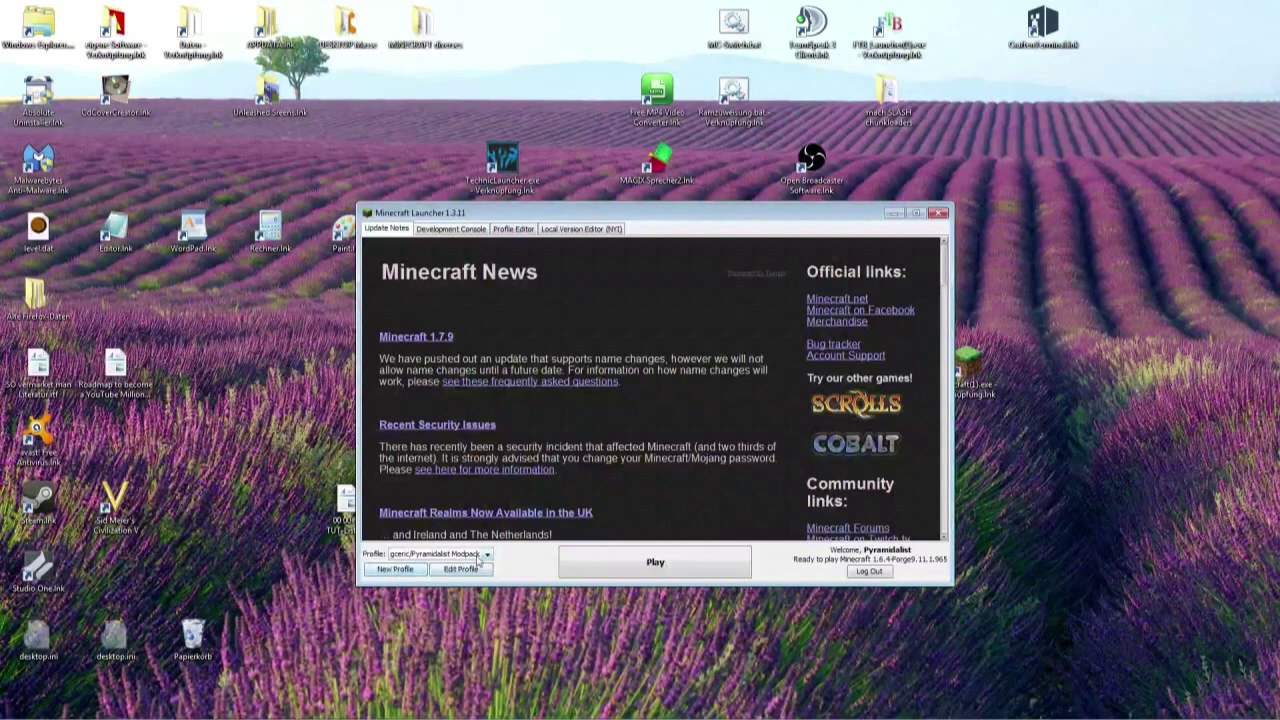
click(597, 566)
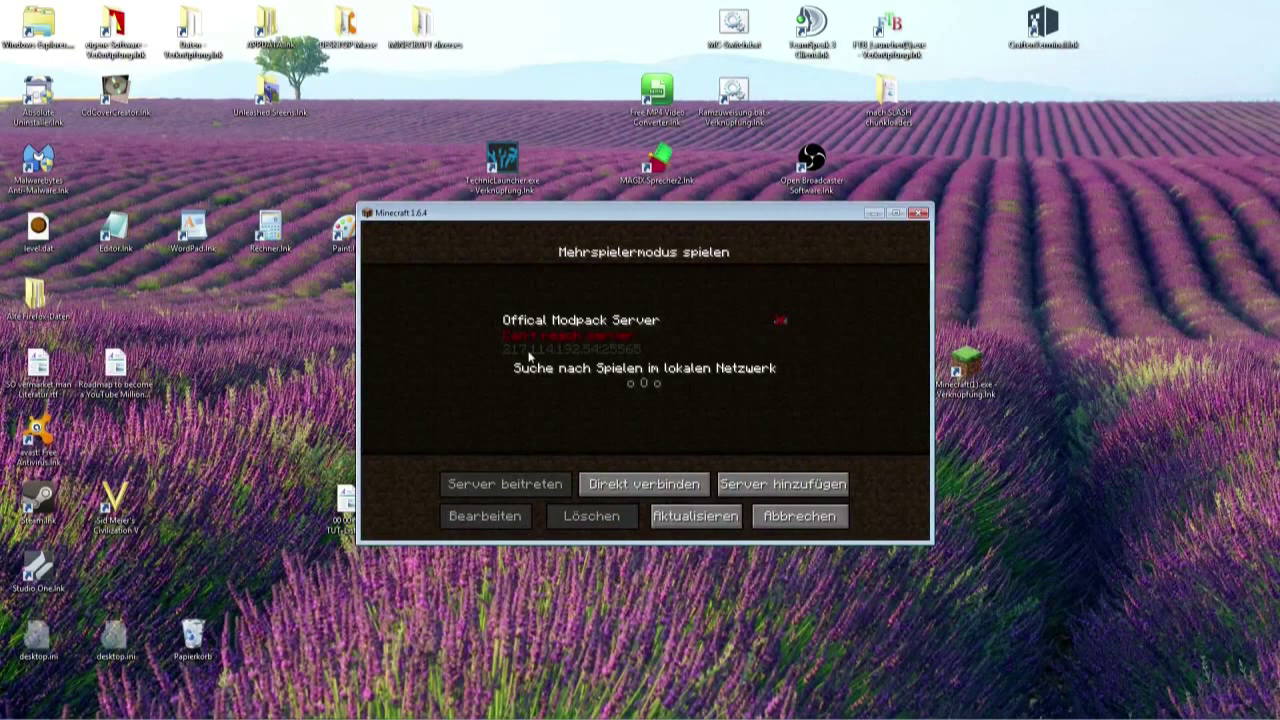
Refresh the multiplayer server list to check the Offical Modpack Server, and return to the main menu
click(716, 519)
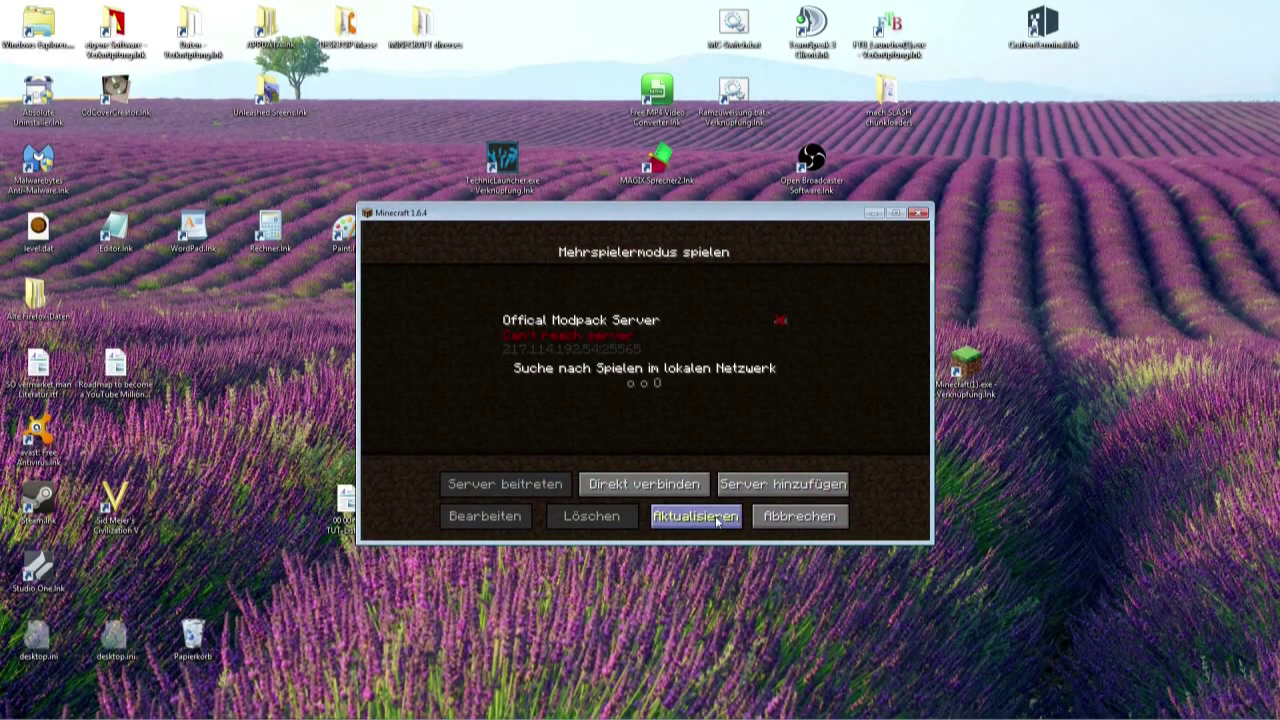
click(717, 521)
click(775, 515)
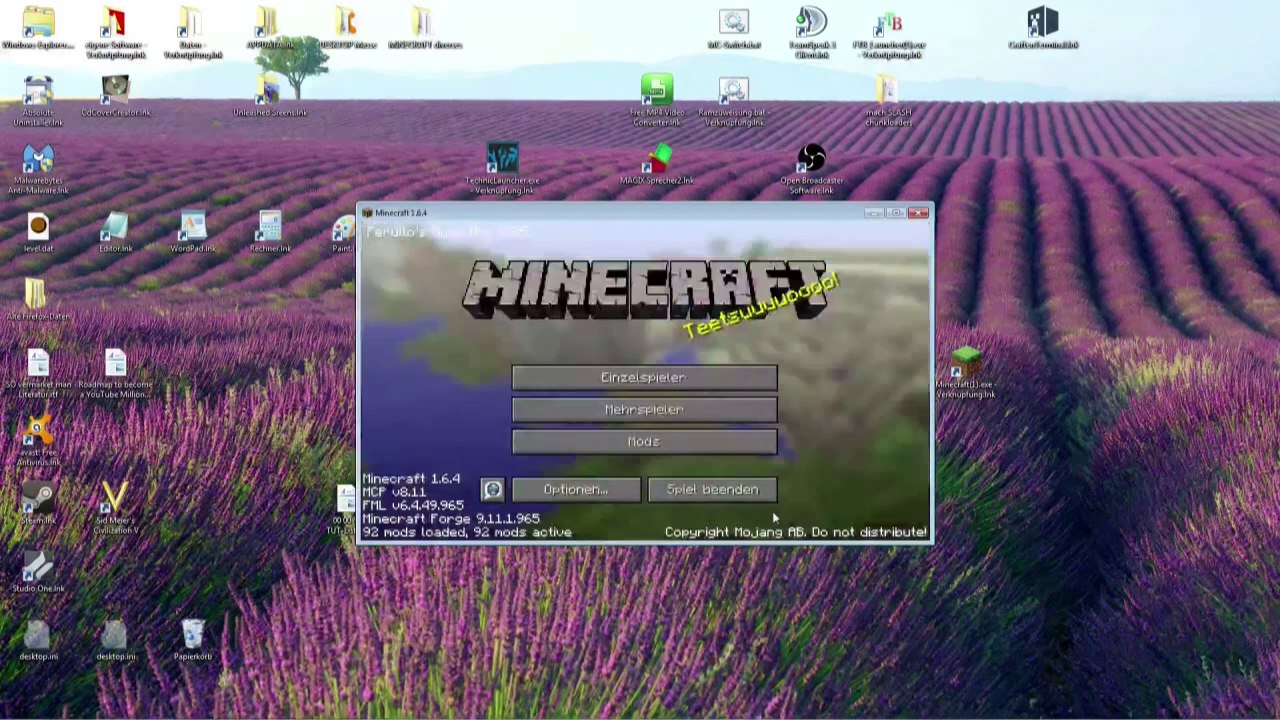
Create a new single-player world named Neue Welt in survival mode
click(631, 381)
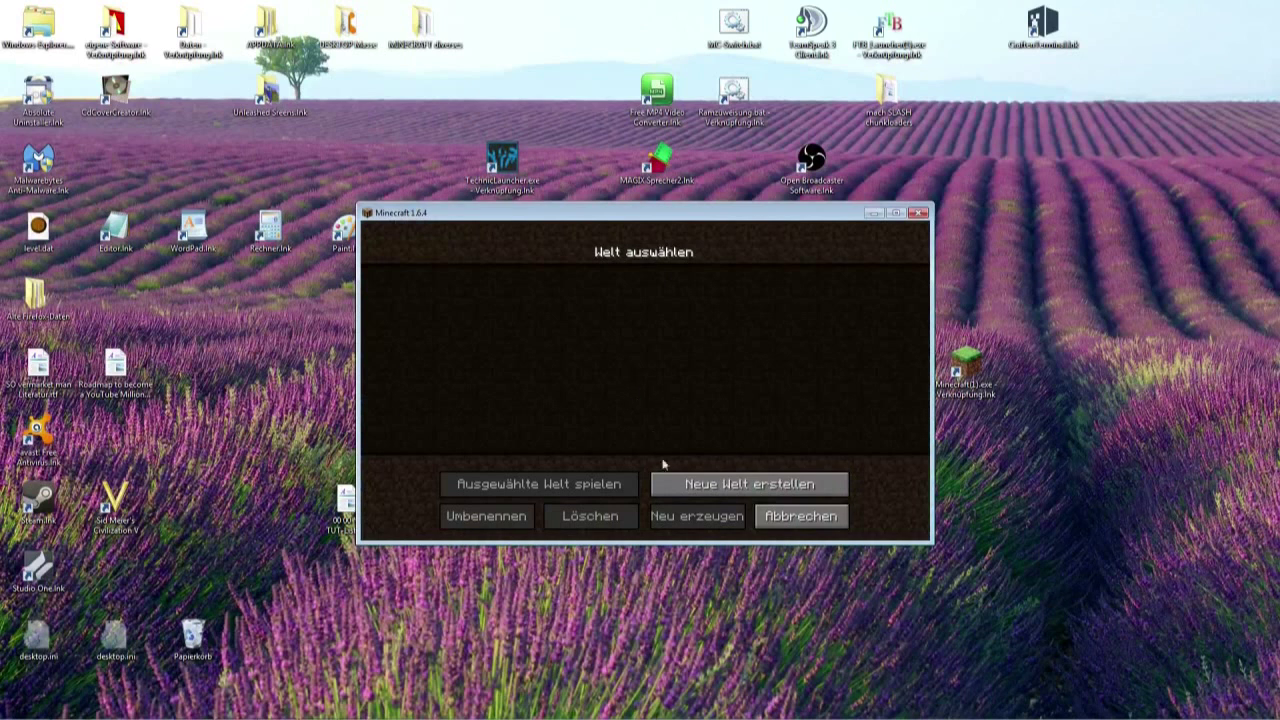
click(724, 488)
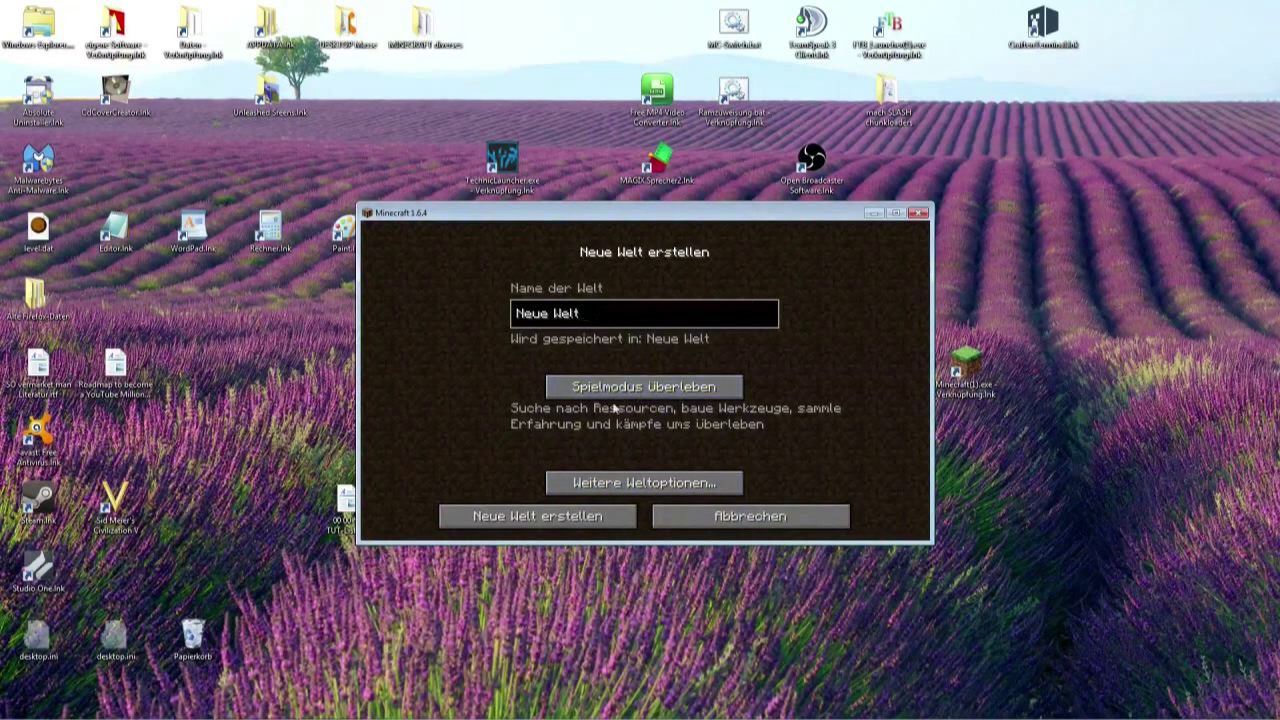
click(520, 516)
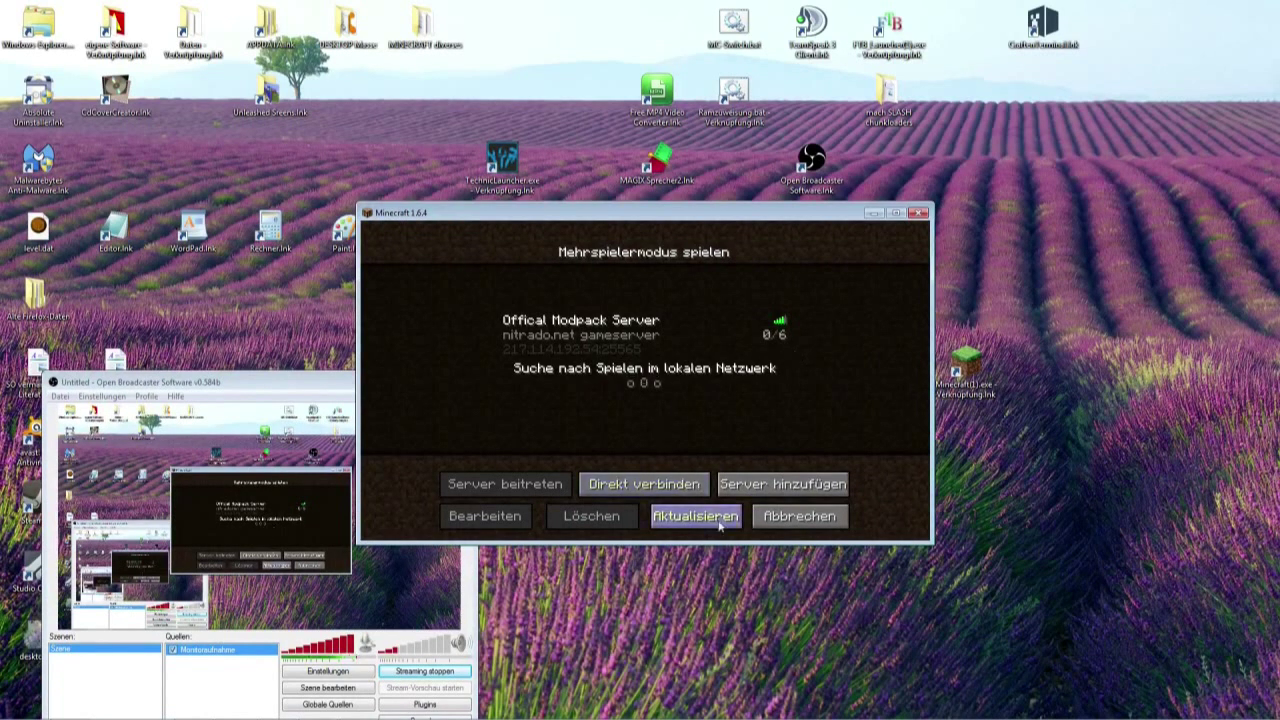
Join the Offical Modpack Server from the multiplayer list and maximize the game window
click(636, 346)
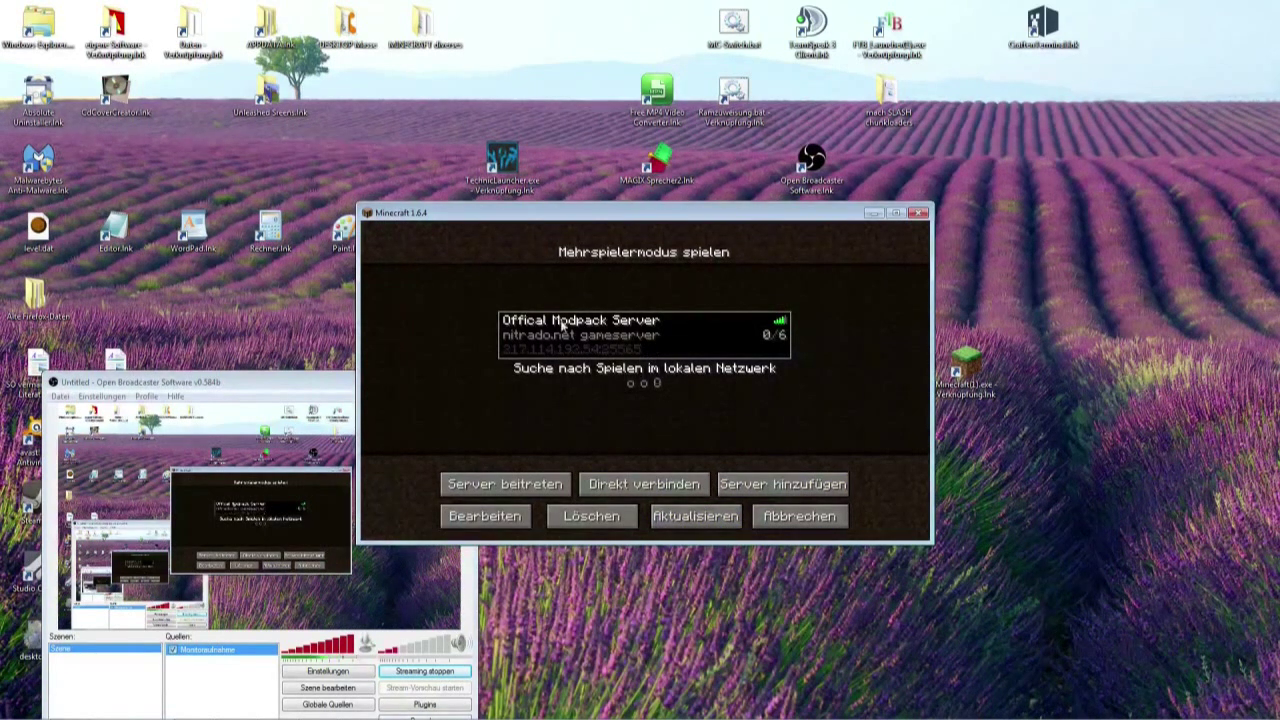
click(486, 485)
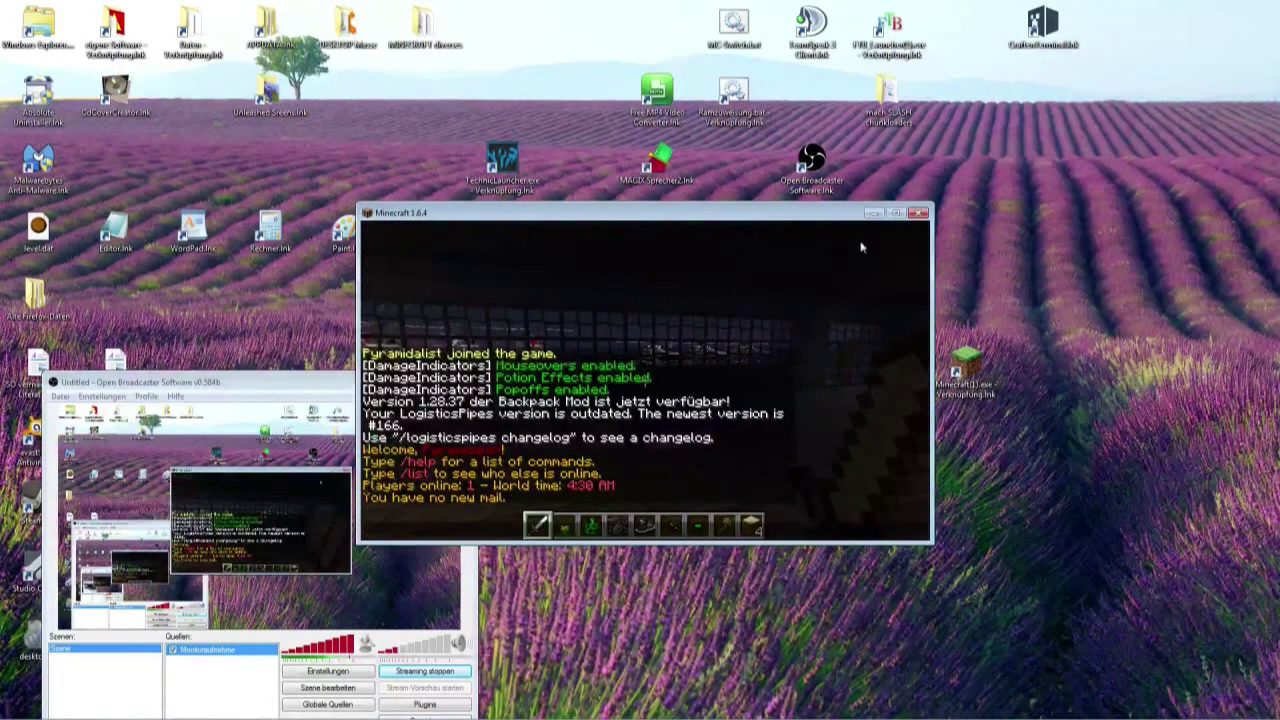
click(897, 214)
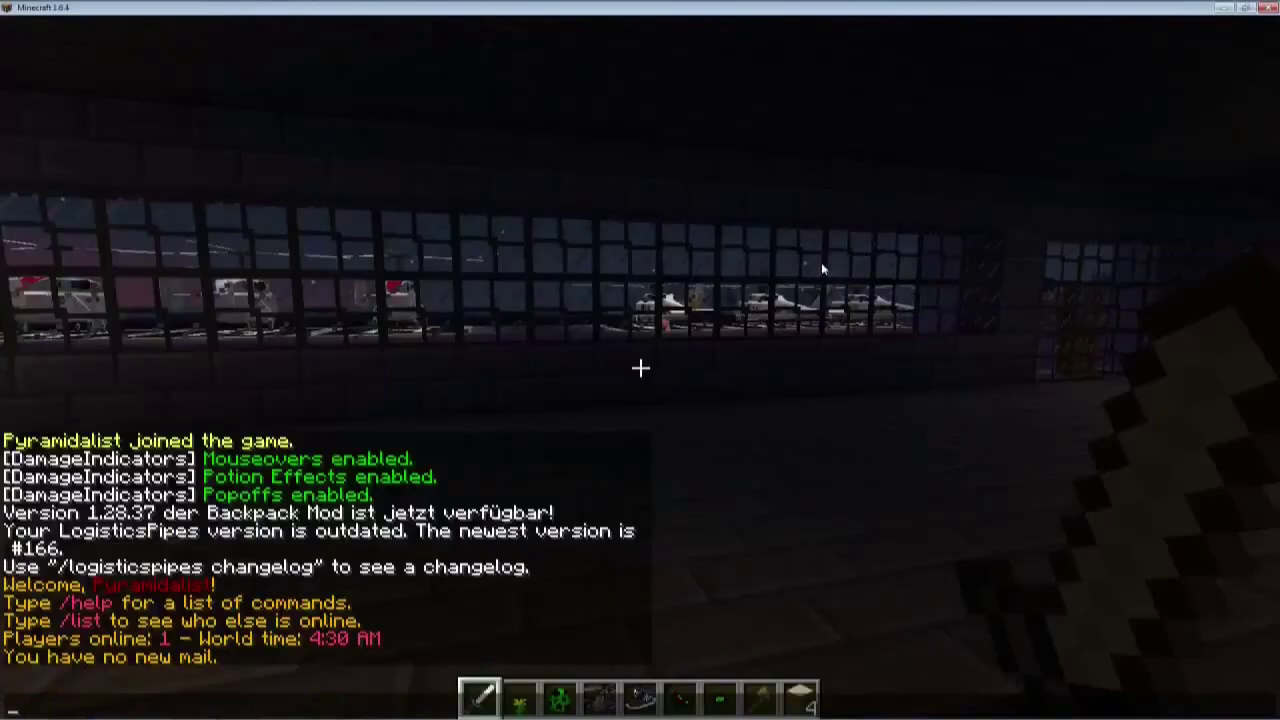
Resume control of the player and walk forward inside the building towards the barred windows
click(817, 260)
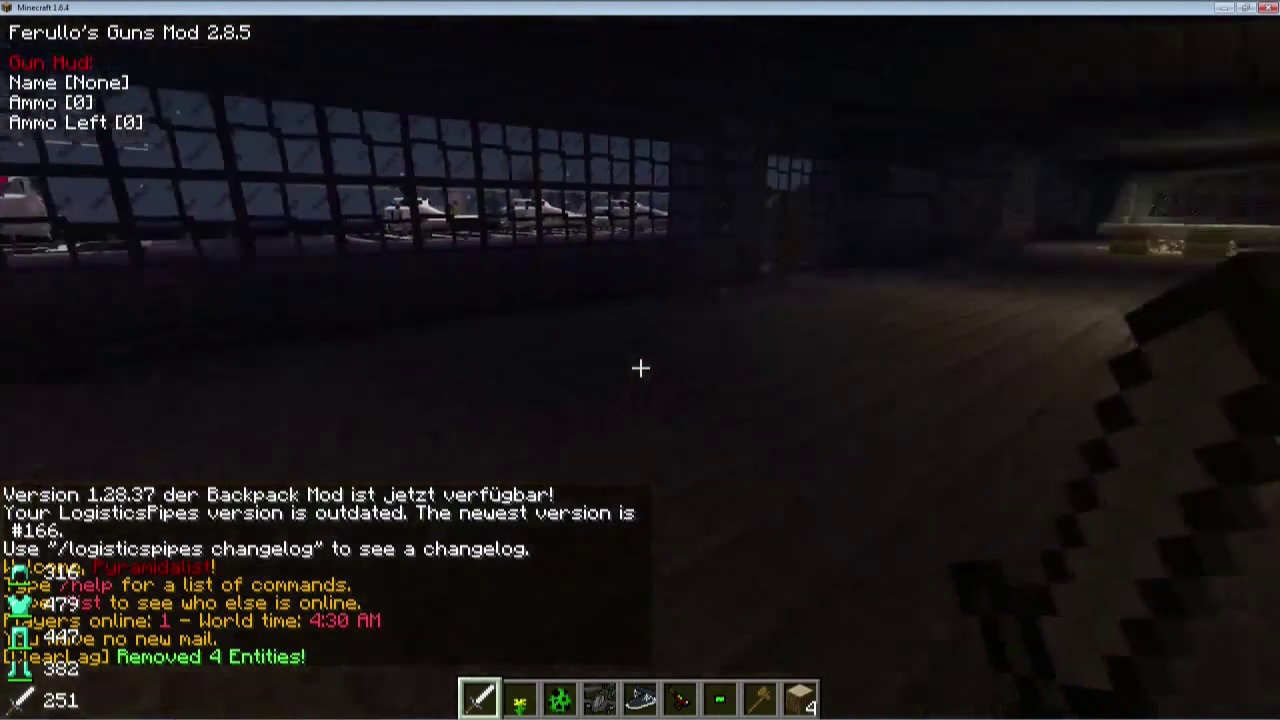
key(w)
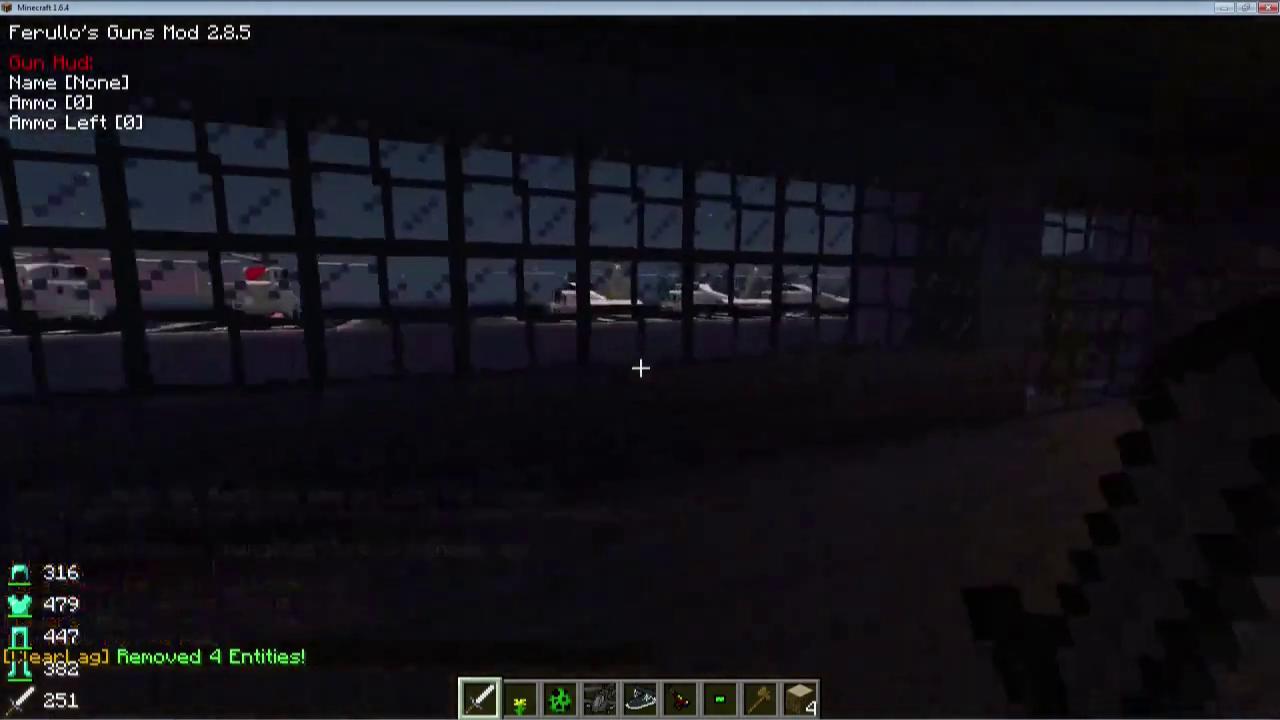
key(w)
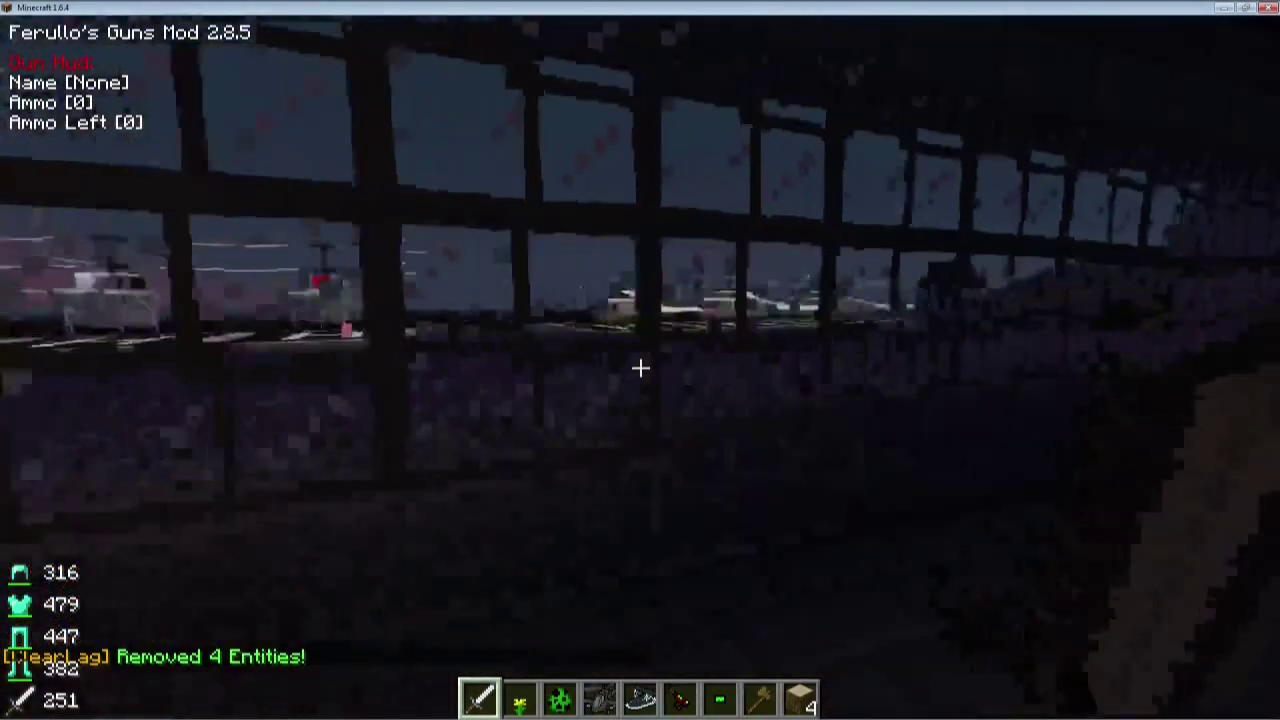
Leave the multiplayer server, quit the game and minimize the Open Broadcaster Software window
key(w)
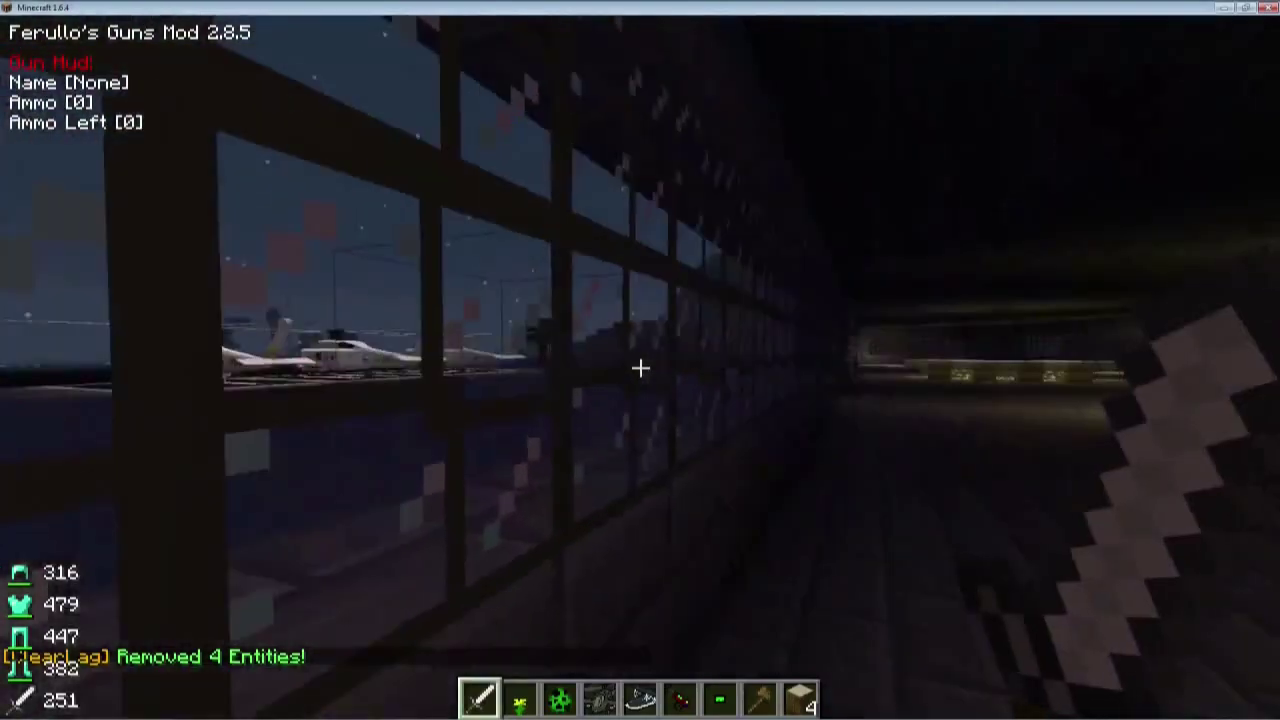
key(Escape)
click(628, 416)
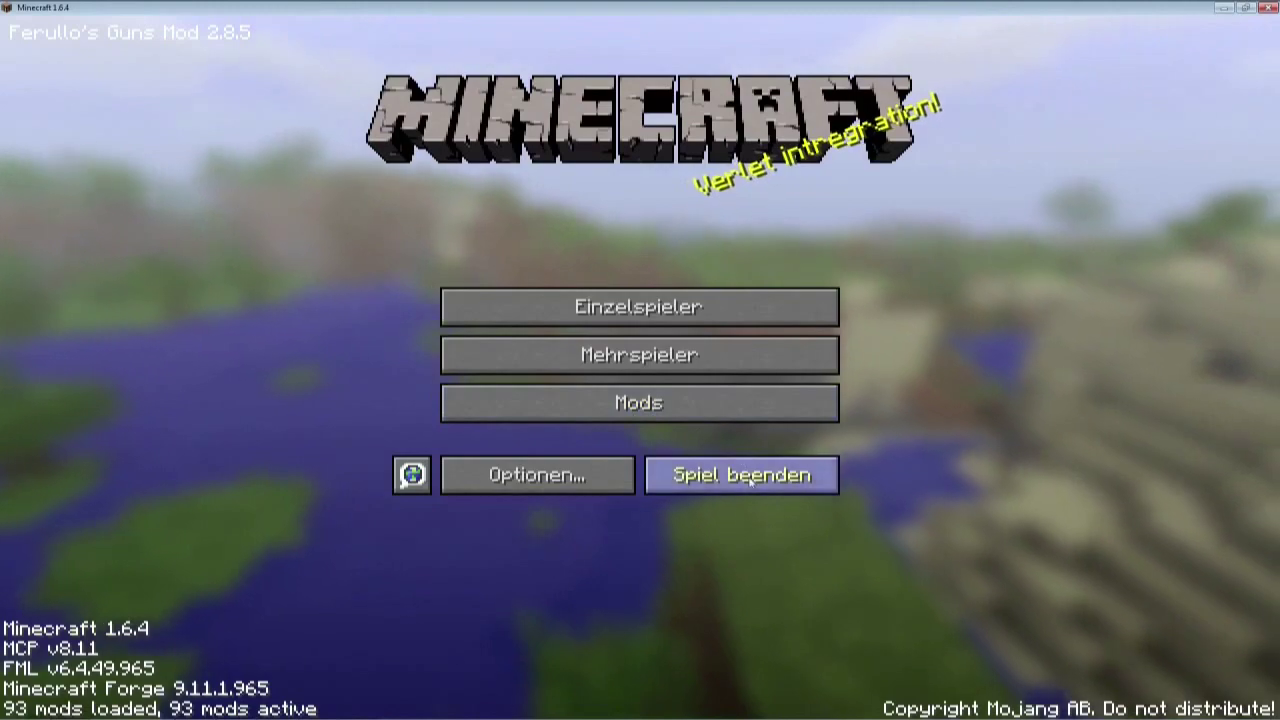
click(752, 478)
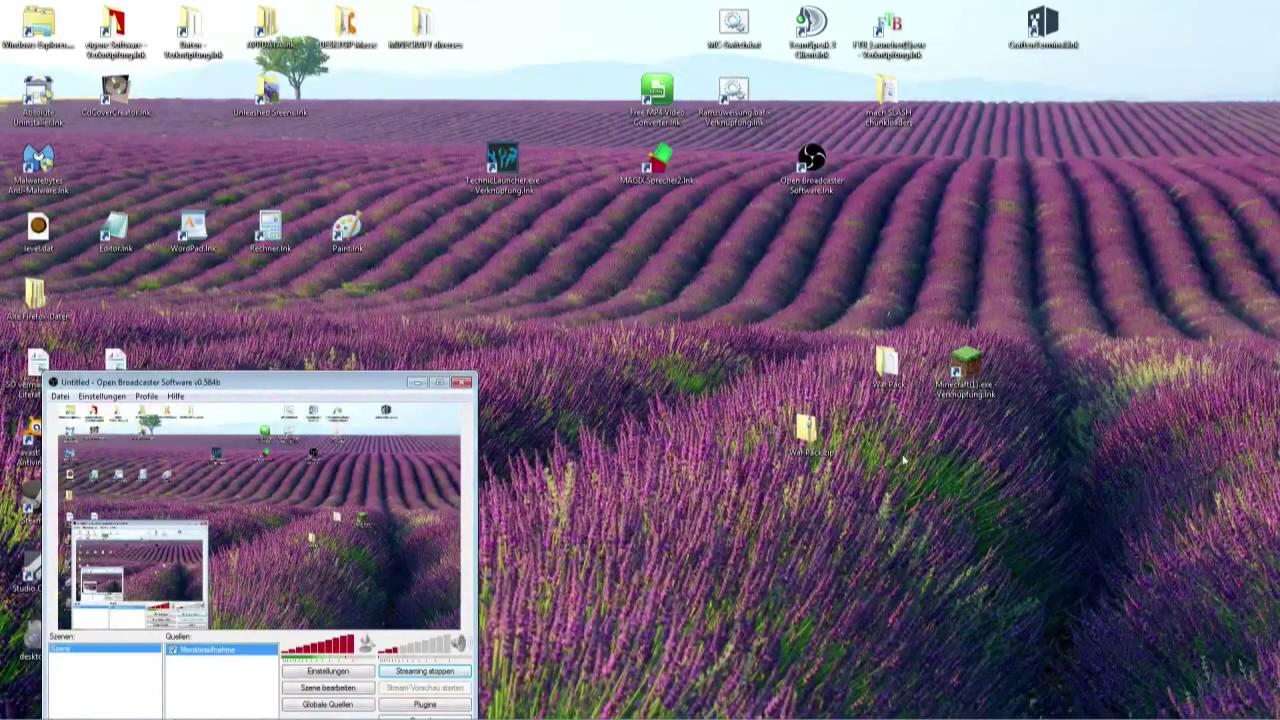
click(417, 384)
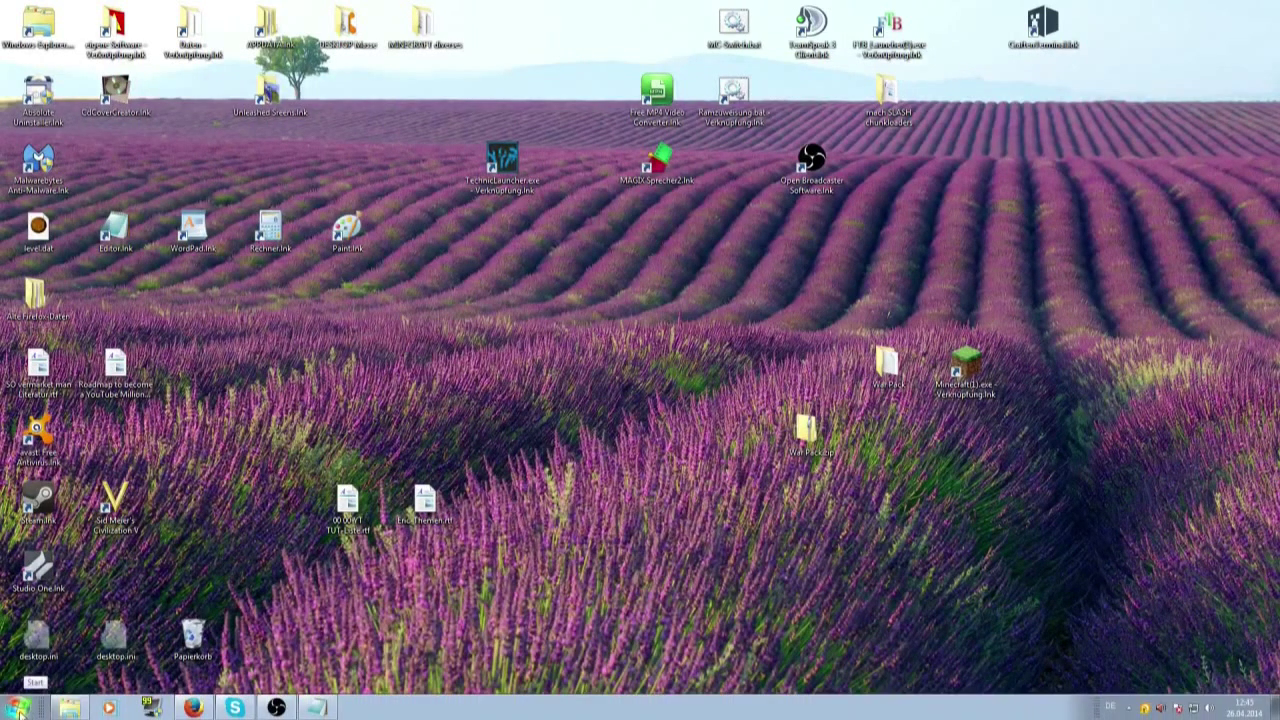
Search Windows for %appdata% and open the Roaming folder
click(18, 712)
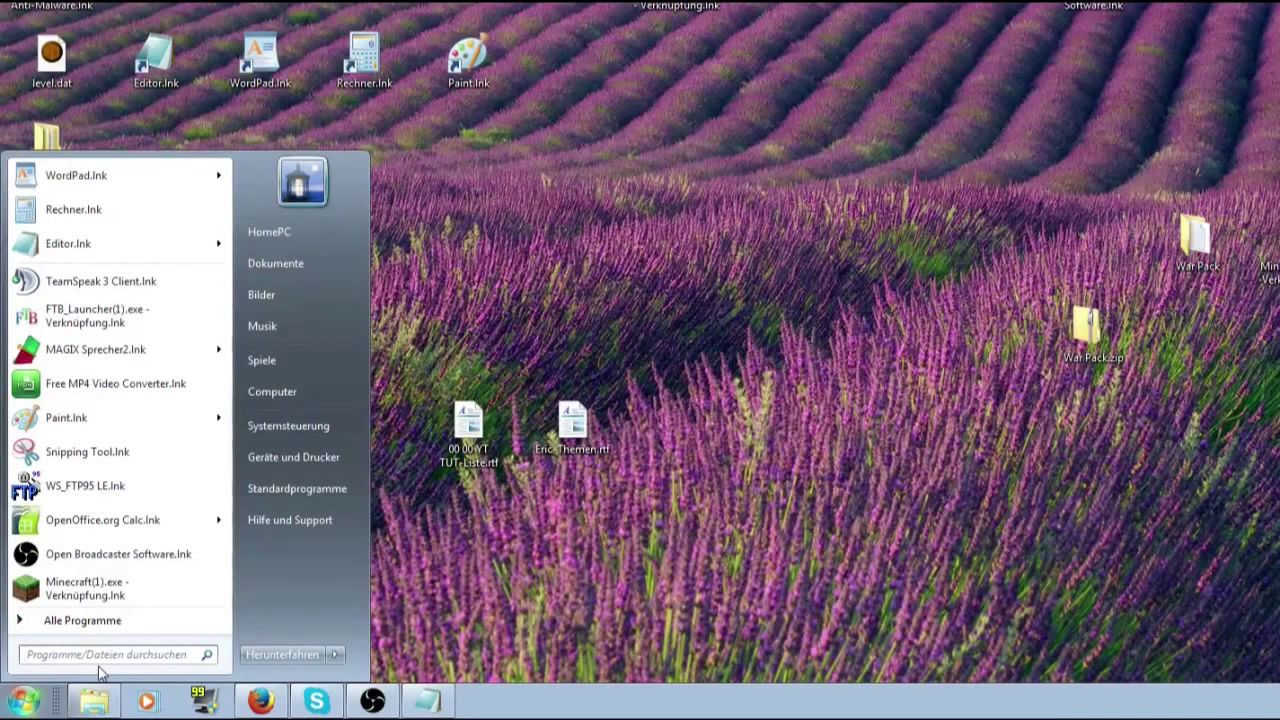
text(%)
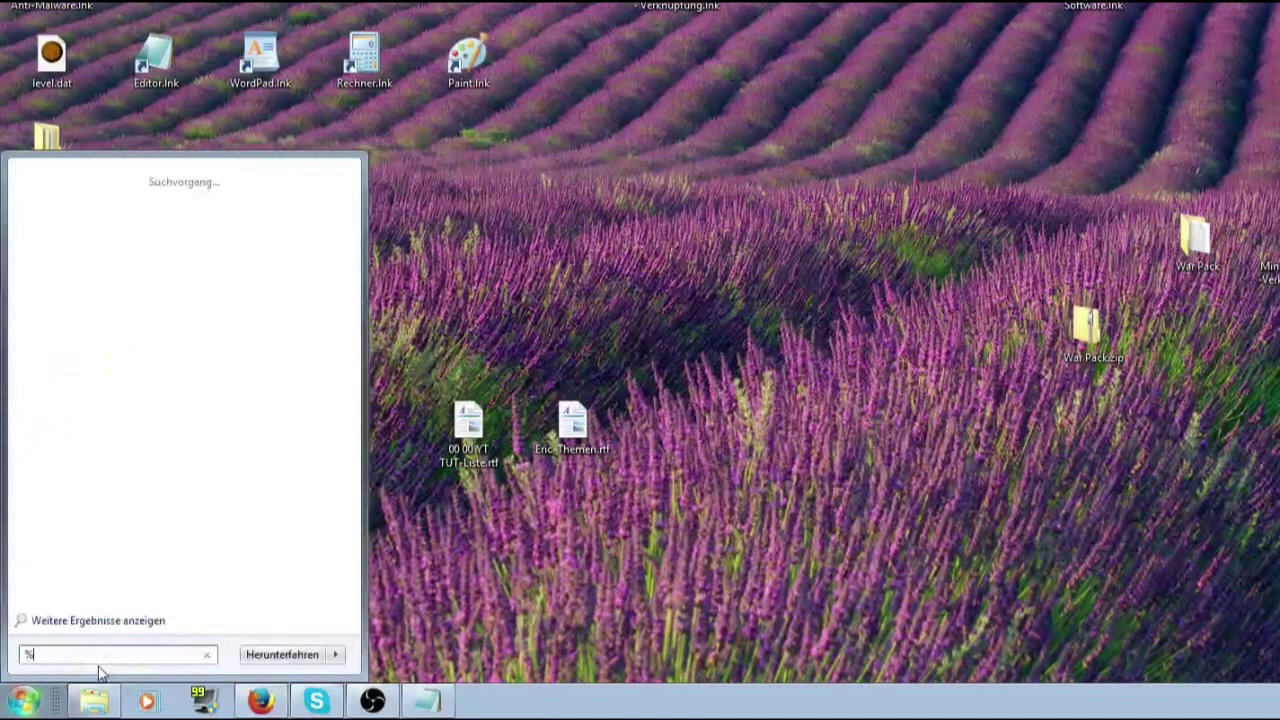
text(appdata)
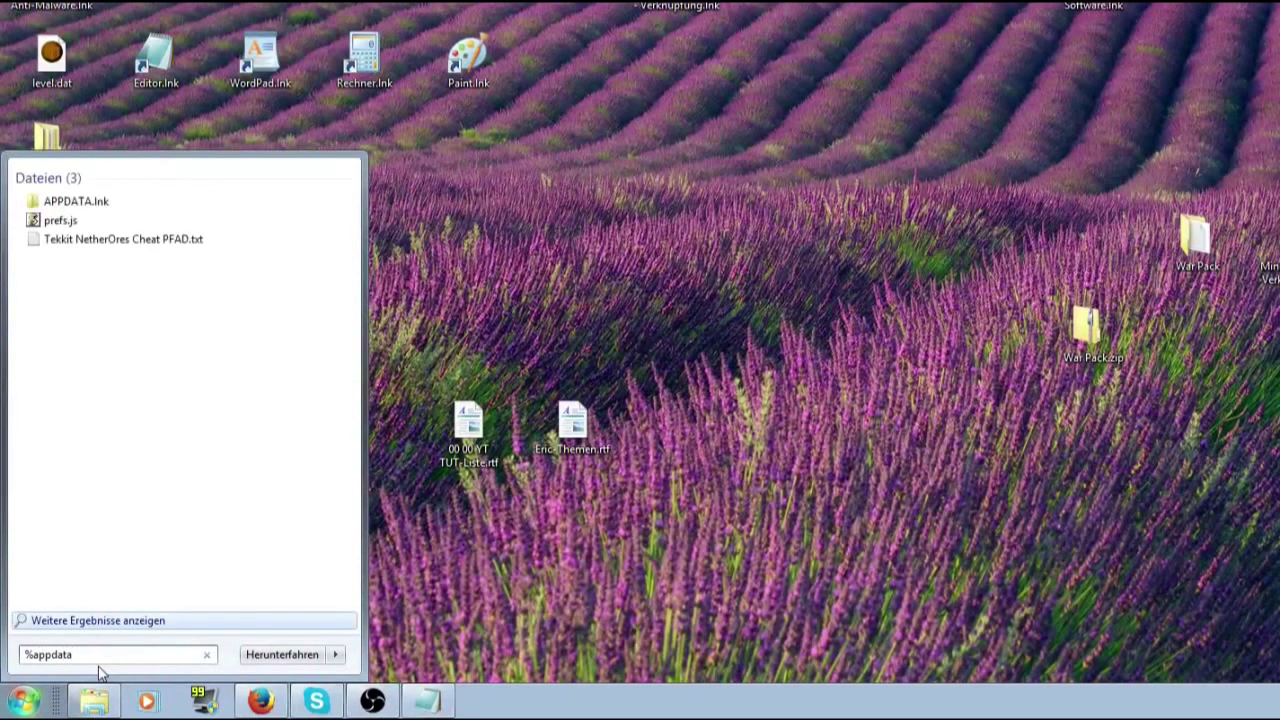
text(%)
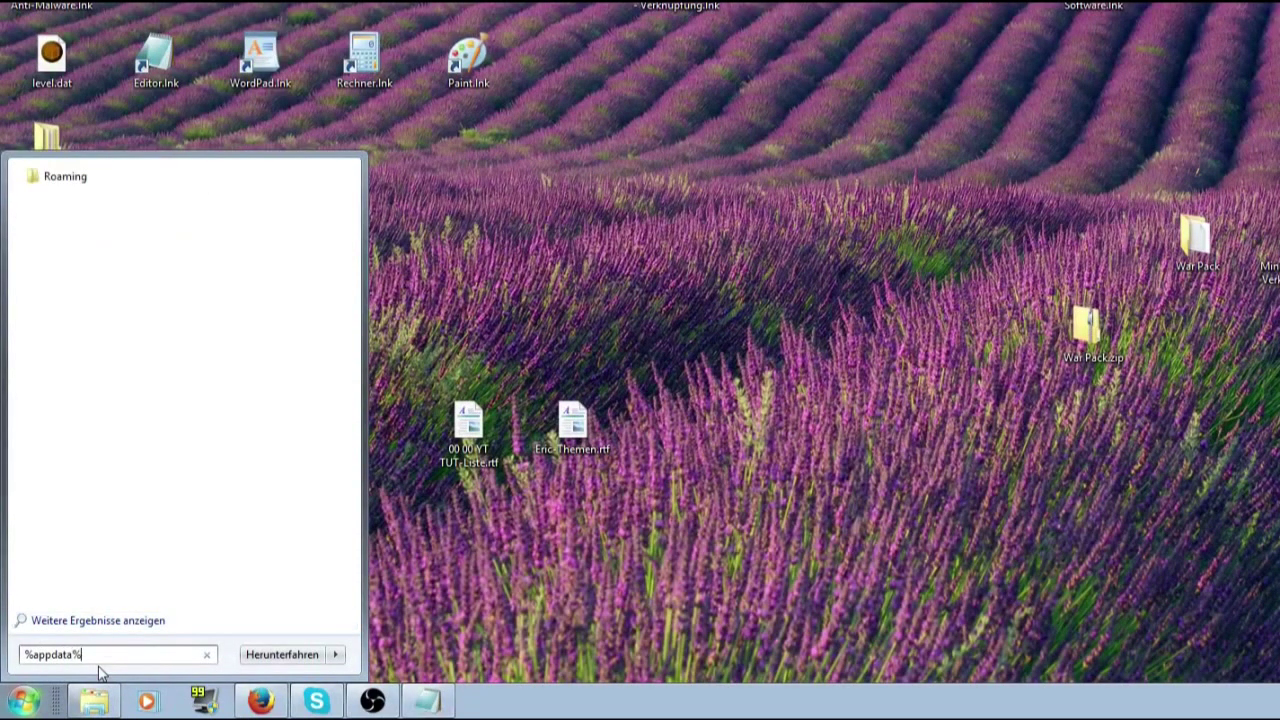
click(152, 183)
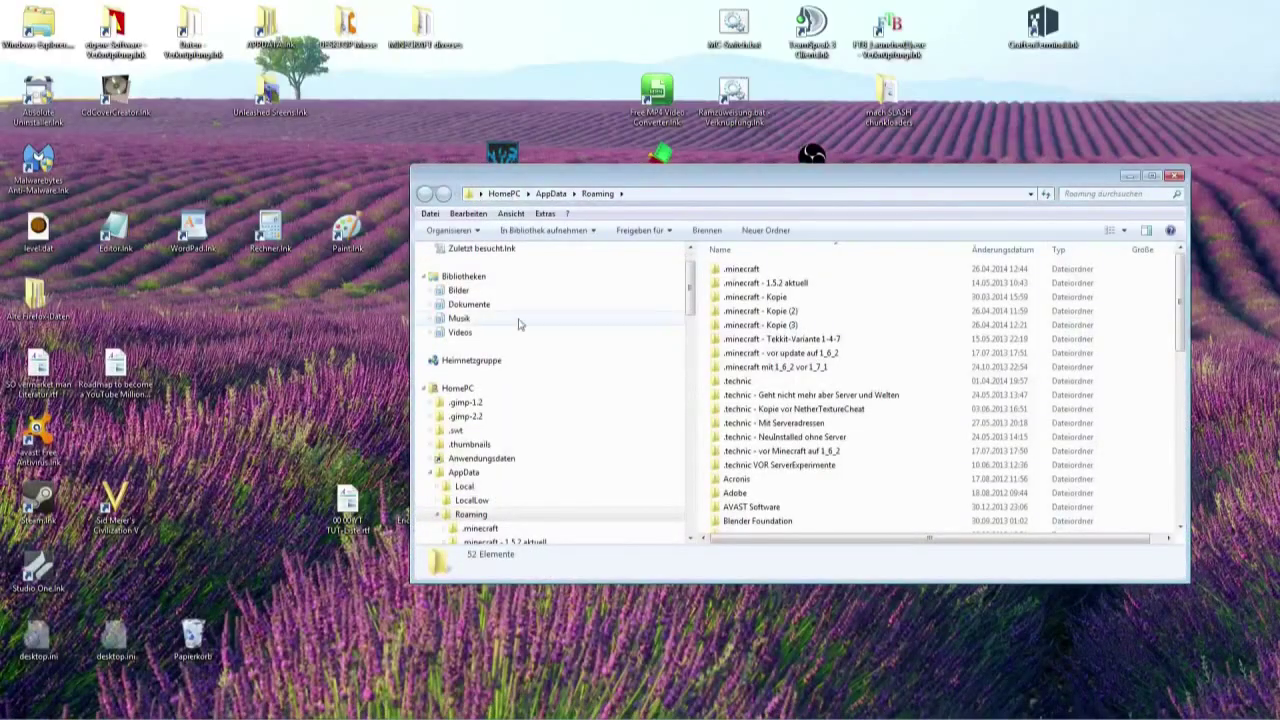
Duplicate the .minecraft folder inside the Roaming folder as a backup of the modded installation
right_click(741, 273)
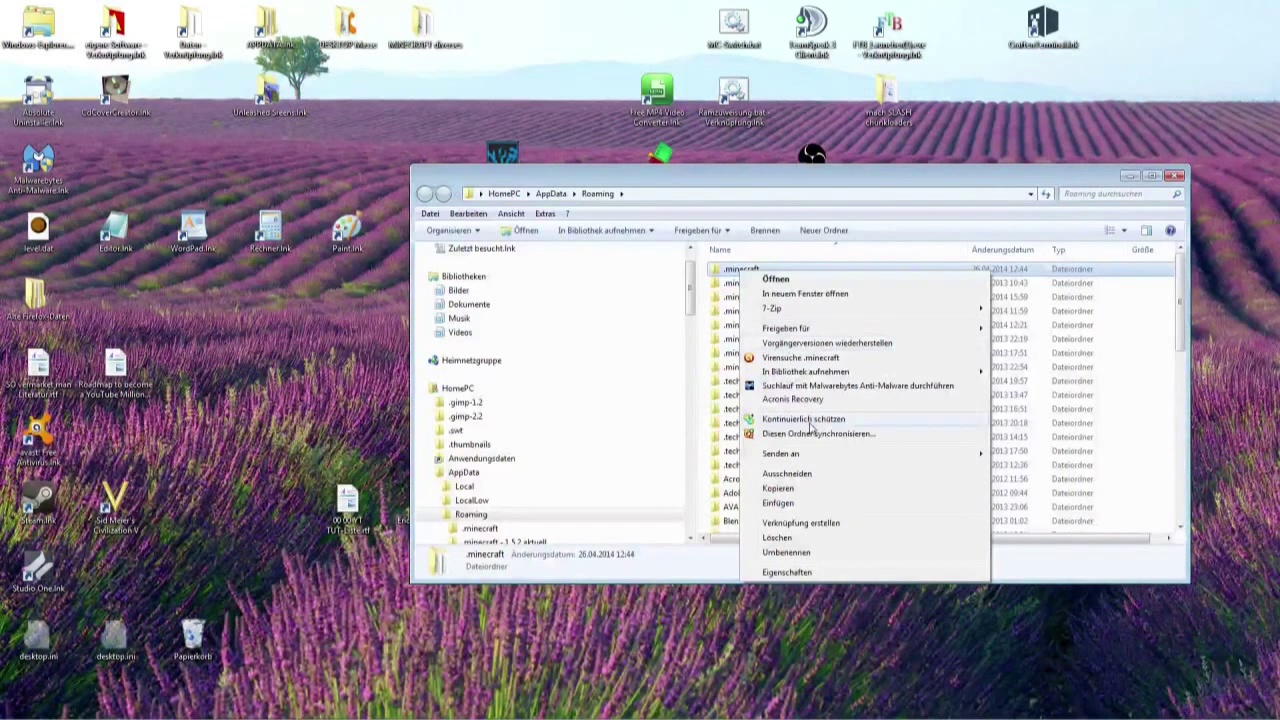
click(810, 490)
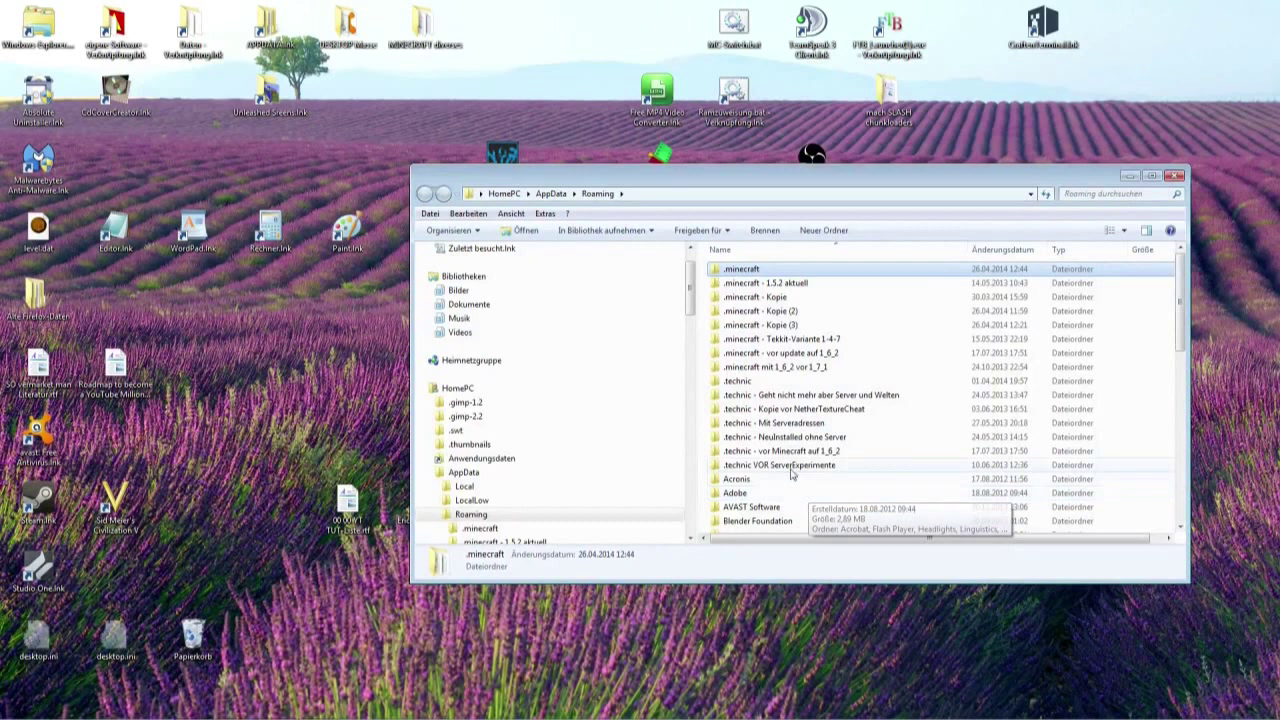
click(940, 355)
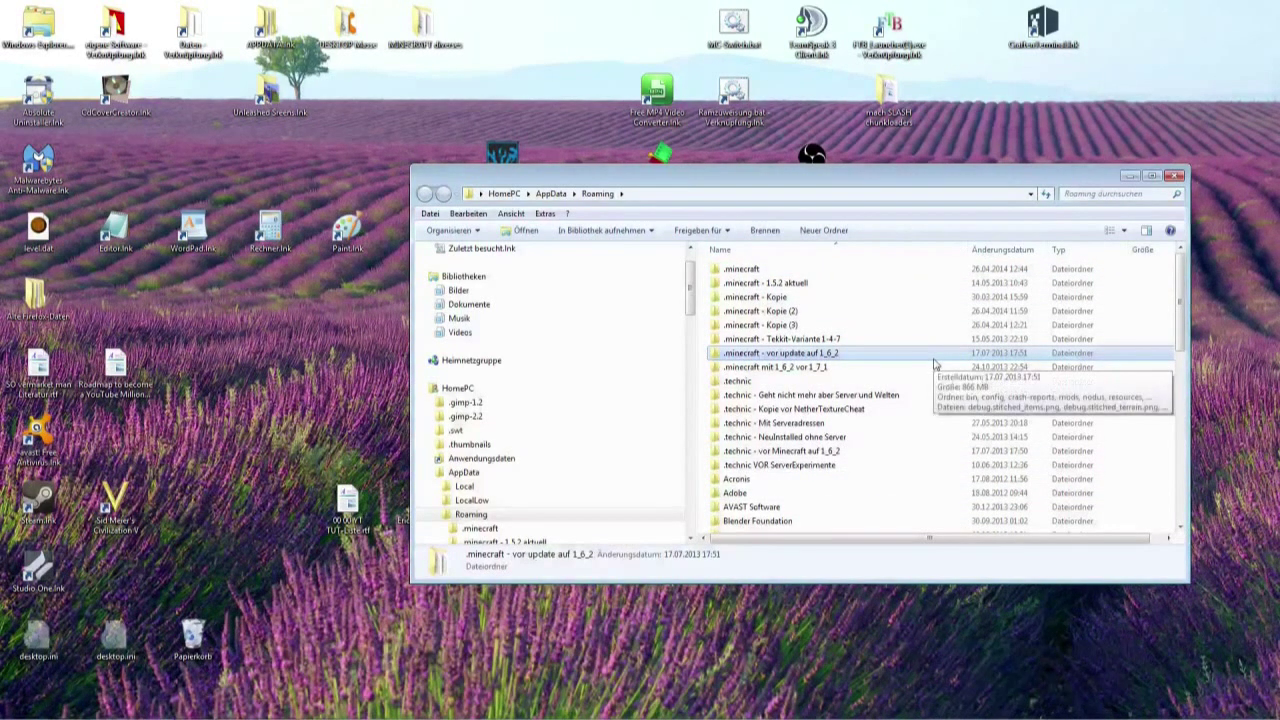
key(ctrl+c)
key(ctrl+v)
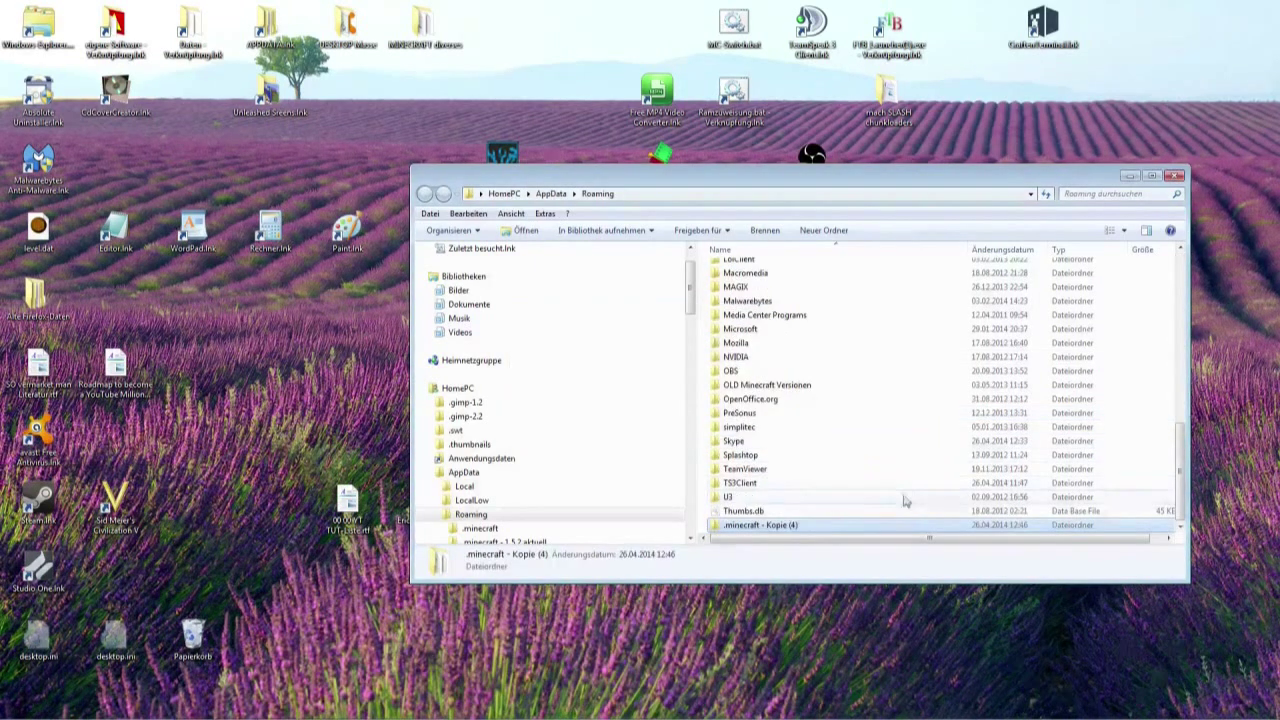
Rename the new copy of the .minecraft folder as ".minecraft - WarPack"
click(765, 528)
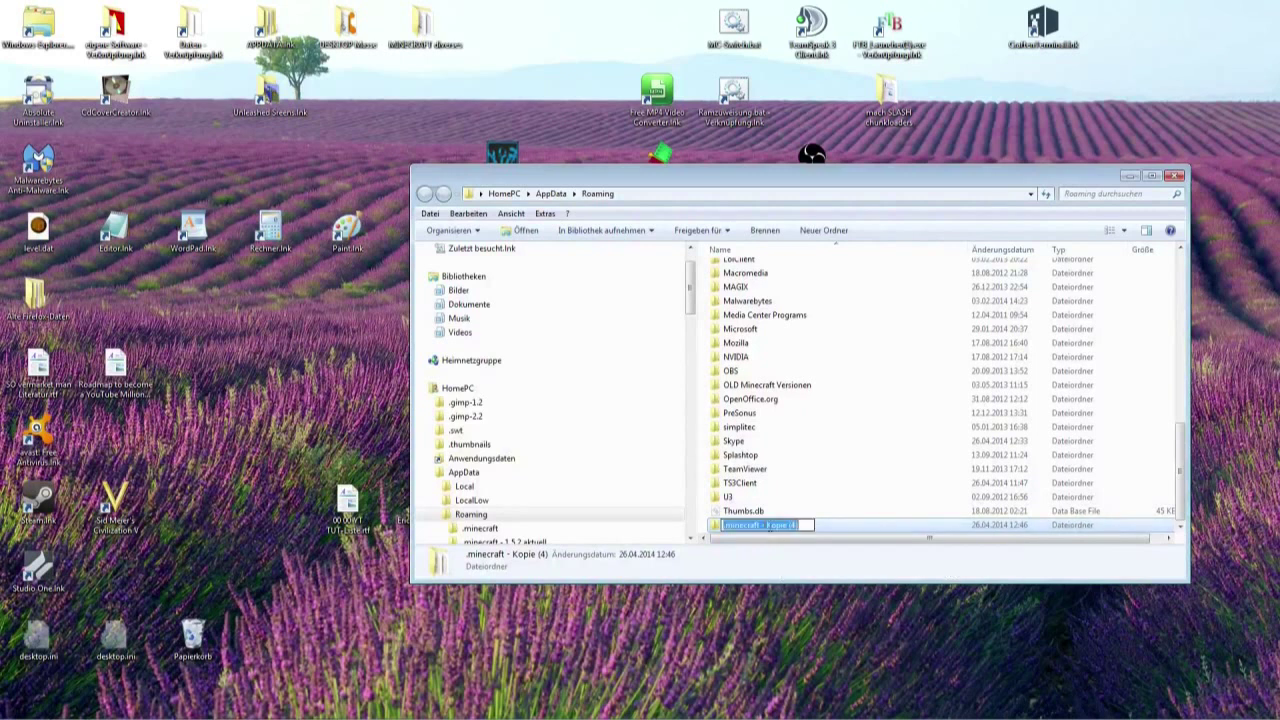
key(End)
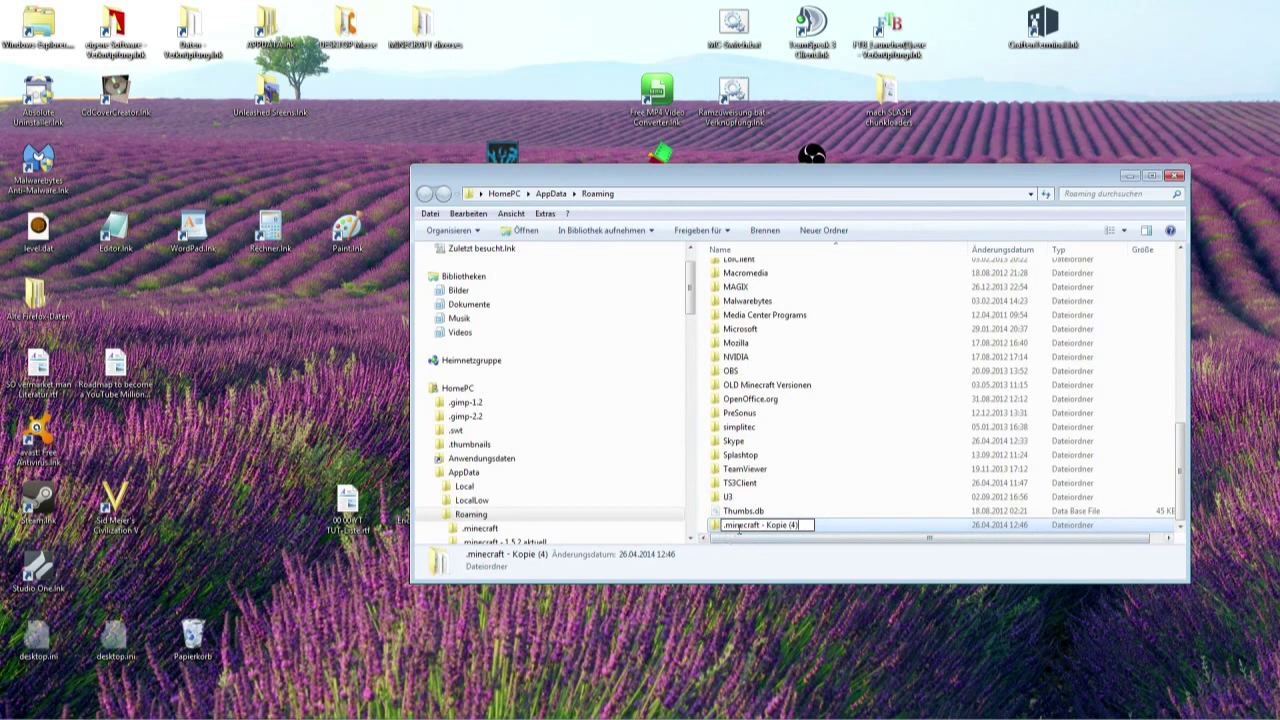
key(BackSpace)
key(BackSpace)
key(BackSpace)
key(BackSpace)
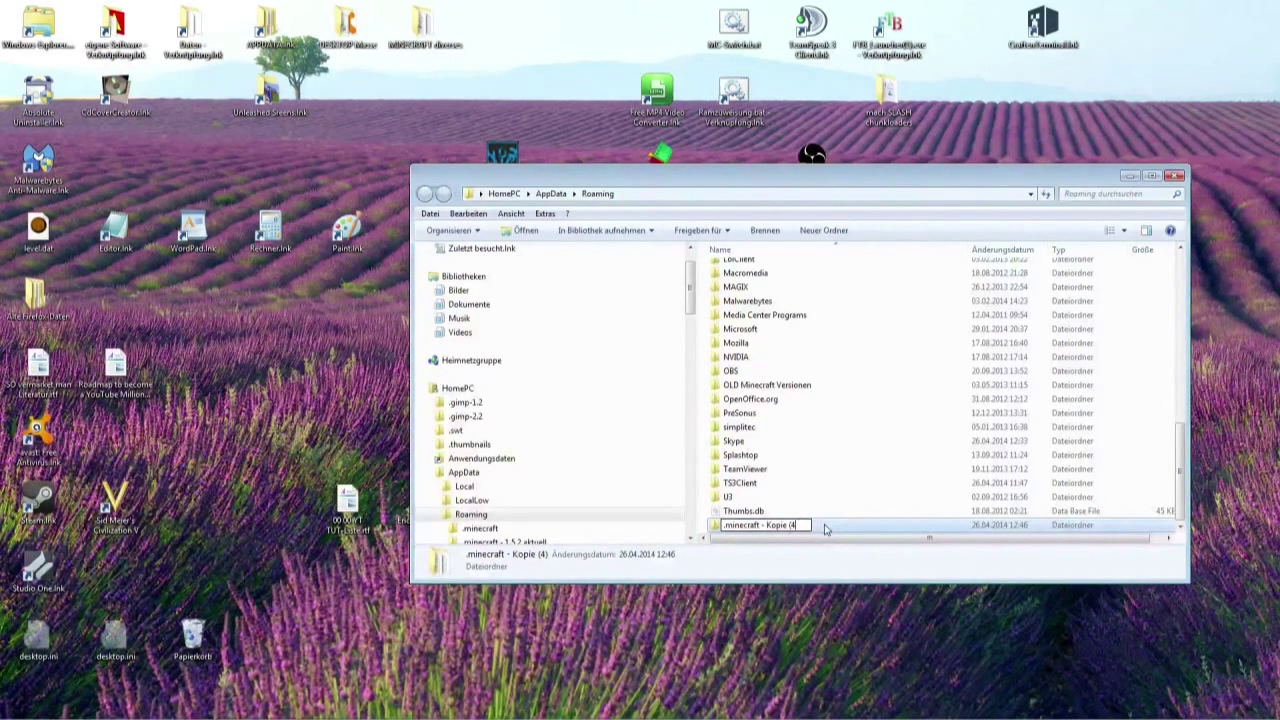
key(BackSpace)
key(BackSpace)
key(BackSpace)
key(BackSpace)
key(BackSpace)
text(WarPack)
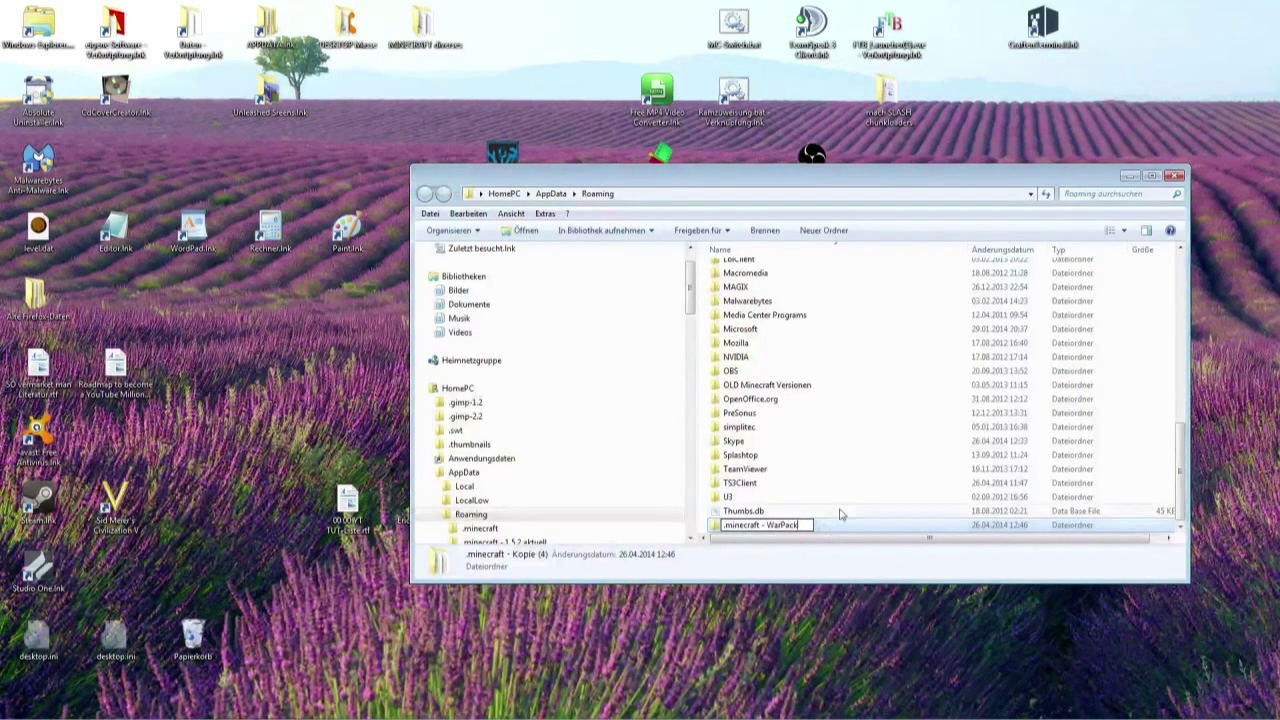
key(Return)
Permanently delete all files and folders inside the original .minecraft folder
scroll(830, 470, up, 12)
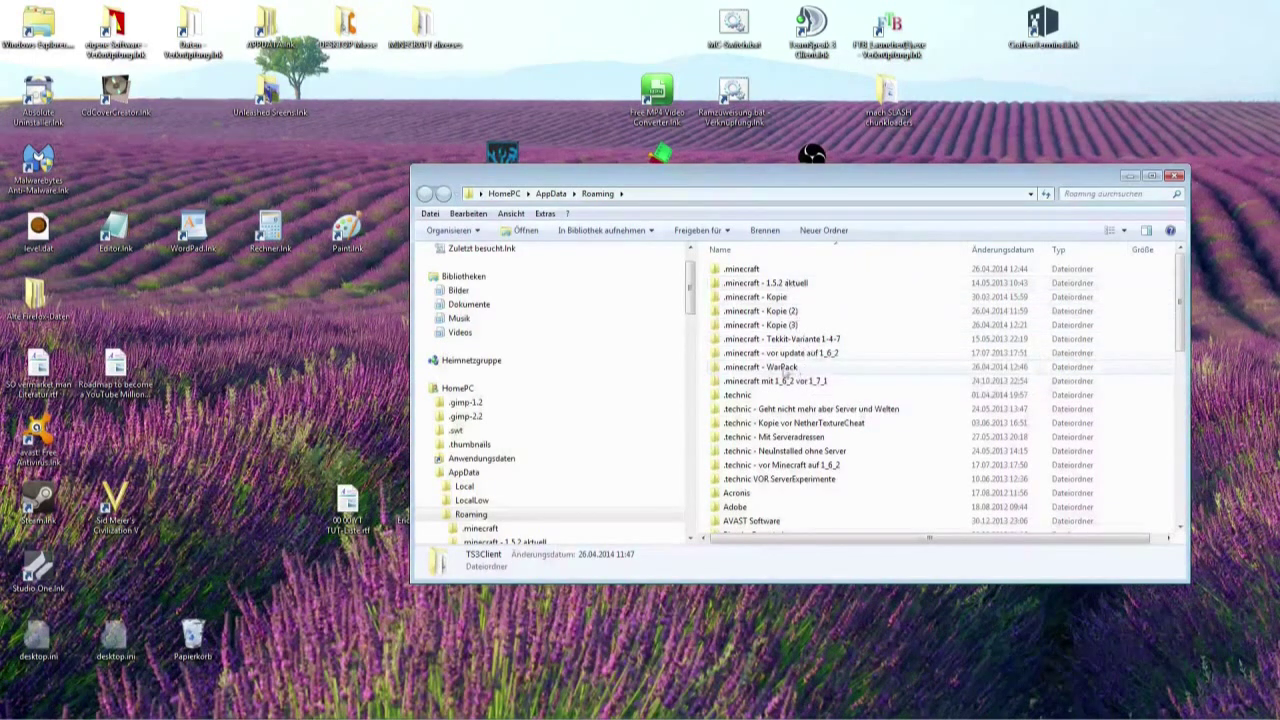
mouse_move(776, 370)
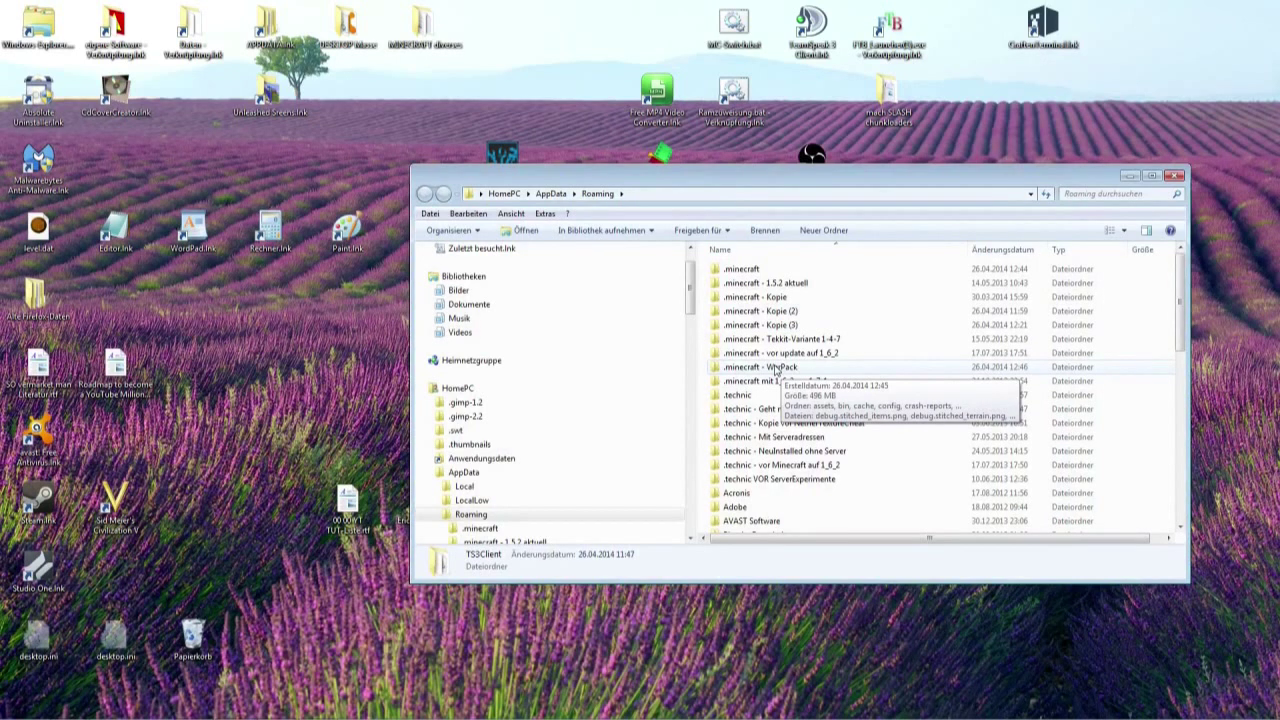
double_click(755, 273)
click(775, 277)
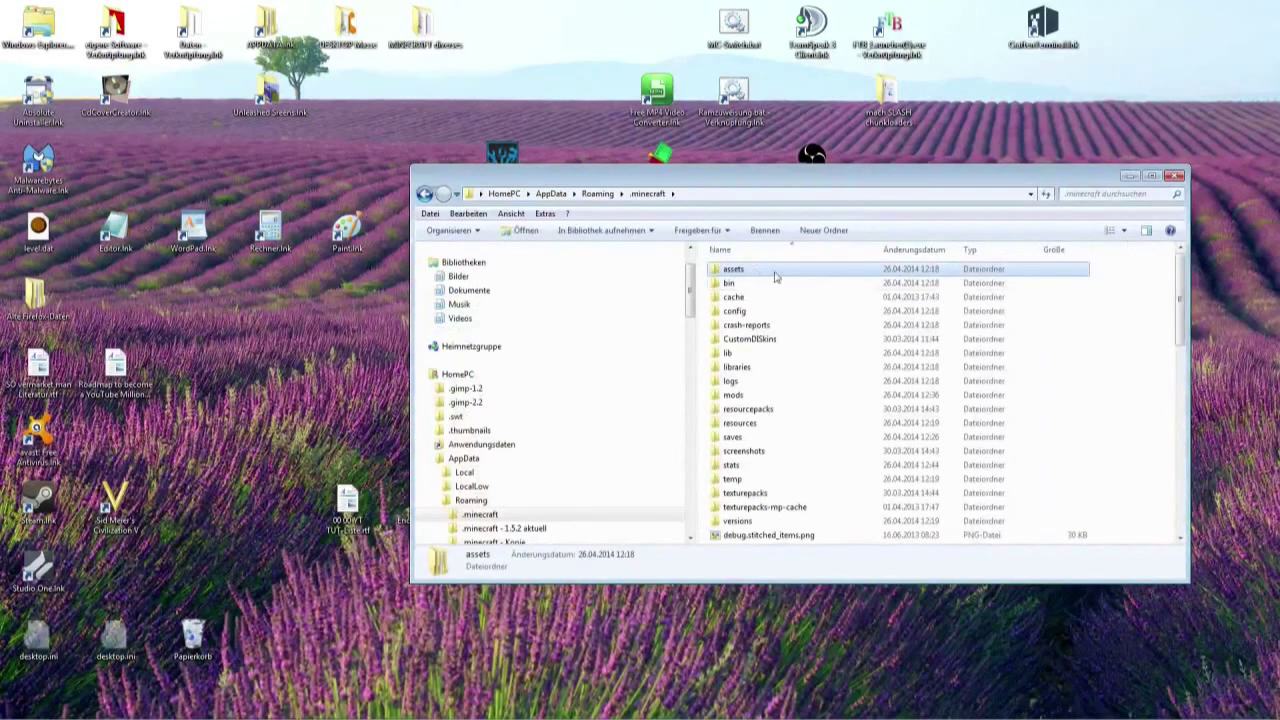
drag(1184, 290, 1189, 495)
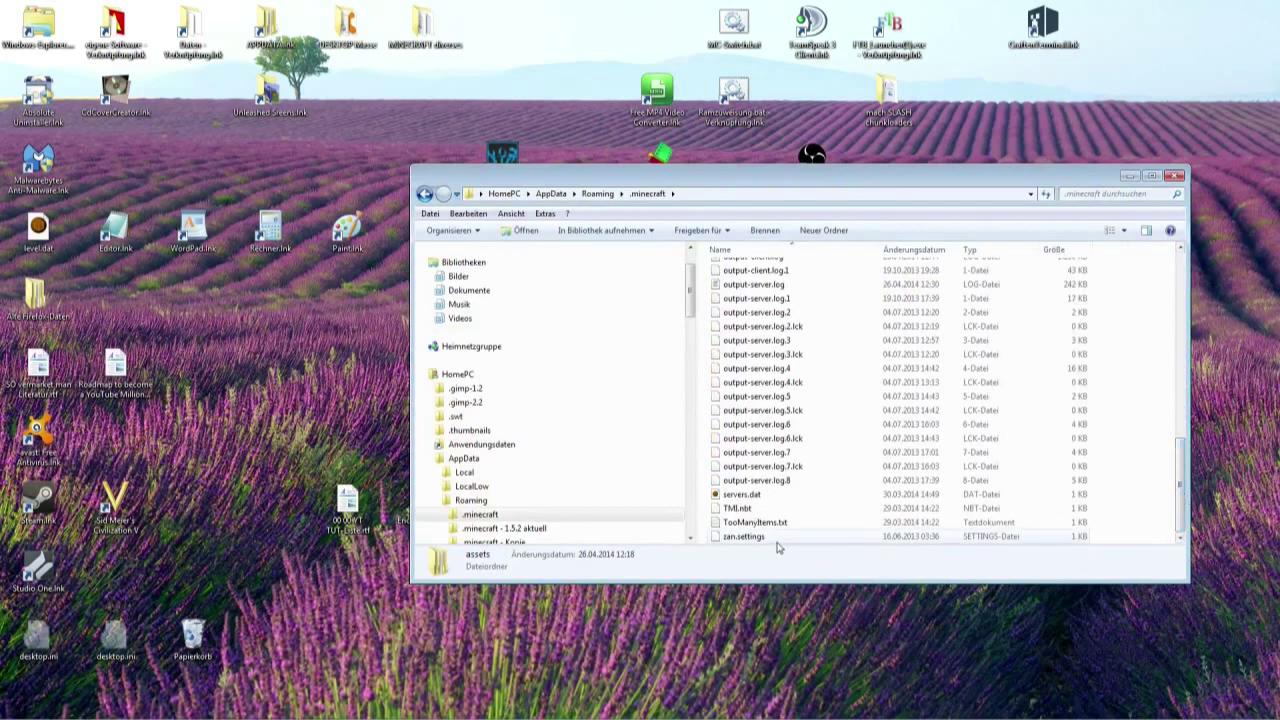
key(ctrl+a)
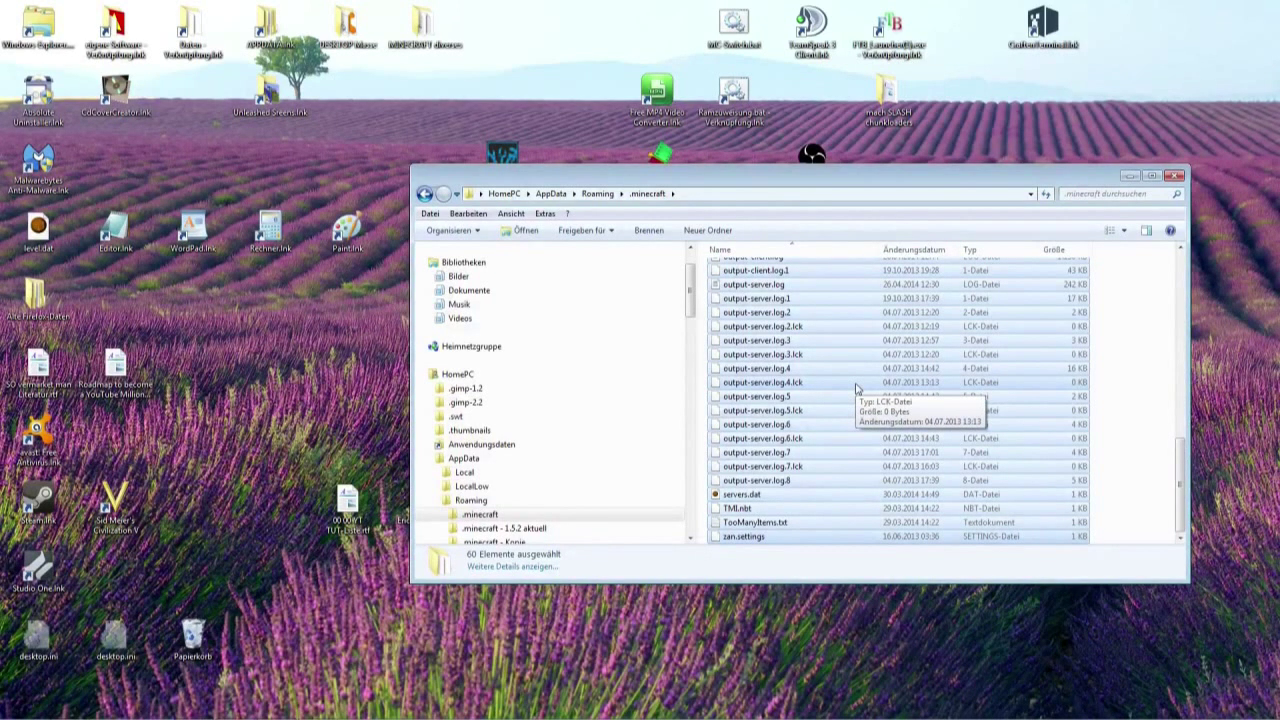
key(Delete)
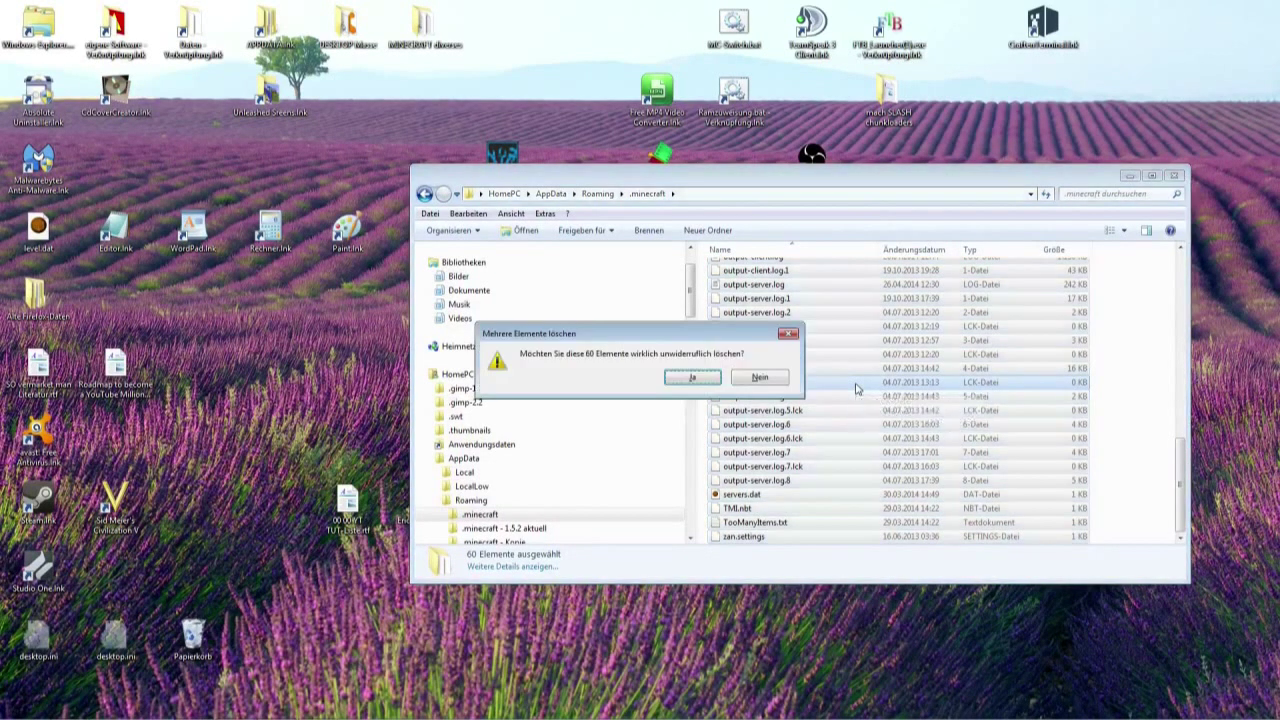
click(690, 378)
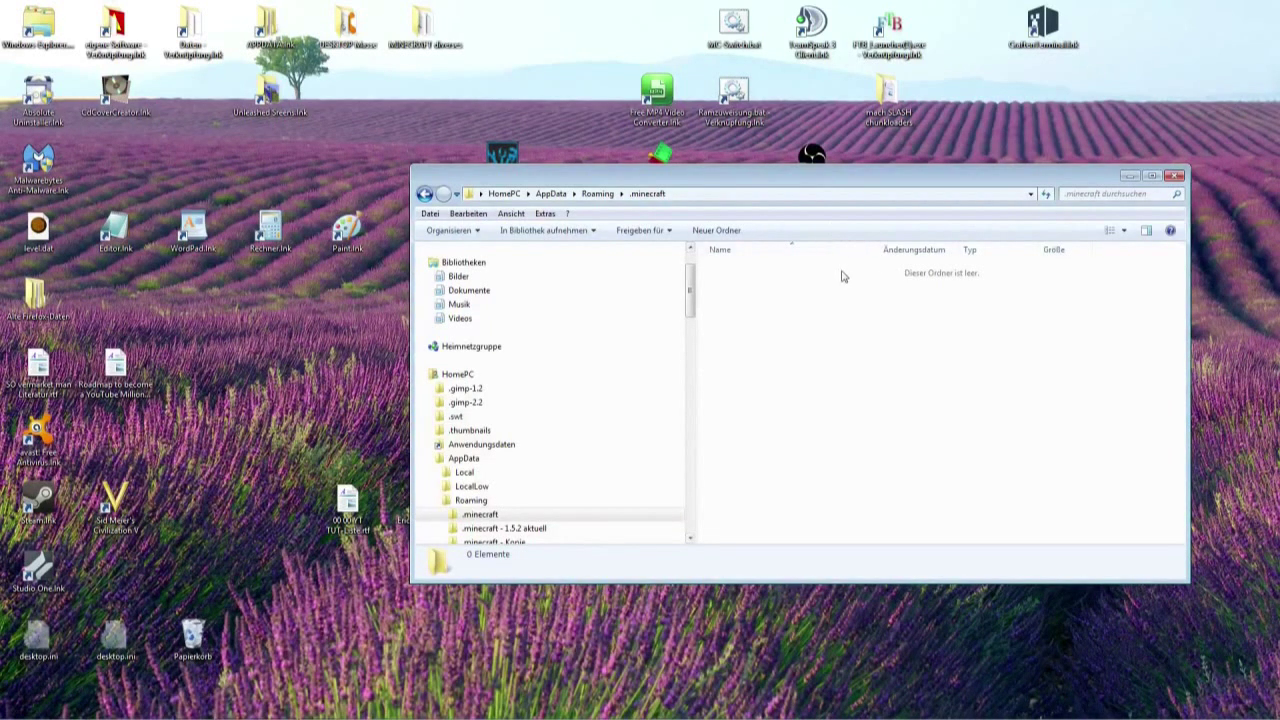
Copy all the contents of the ".minecraft - Kopie (2)" backup folder in Roaming
click(598, 195)
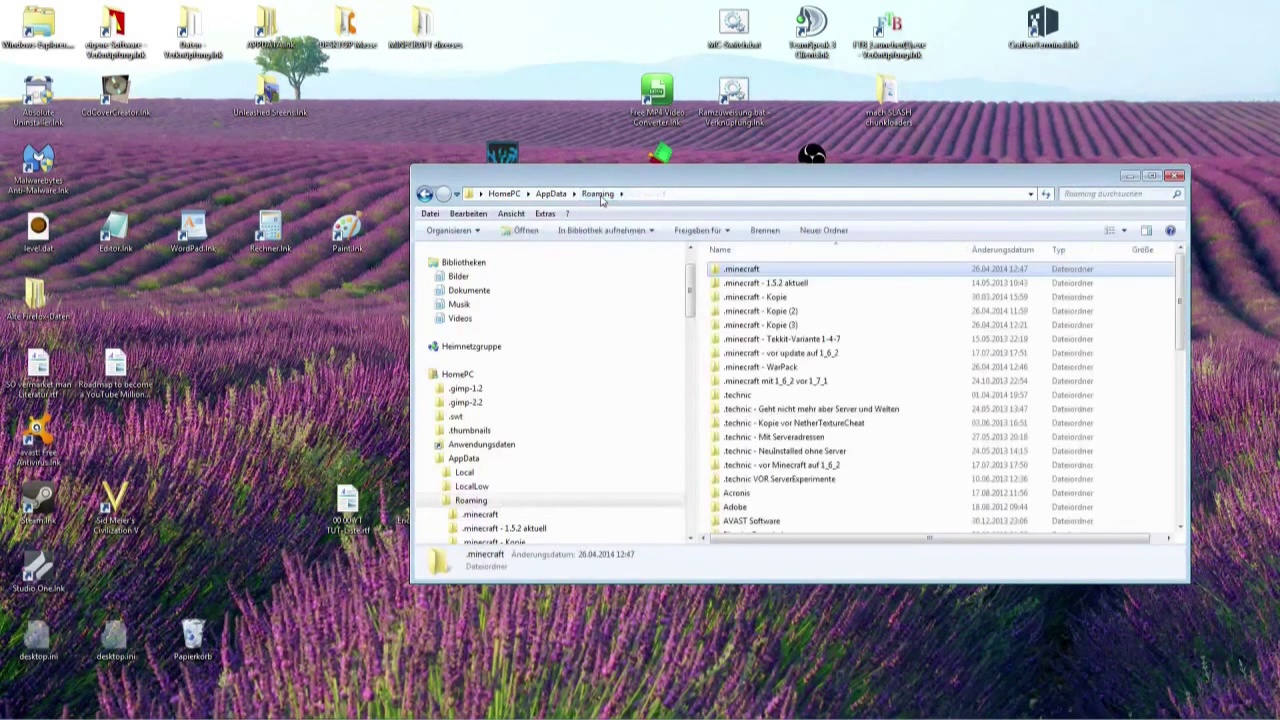
double_click(804, 315)
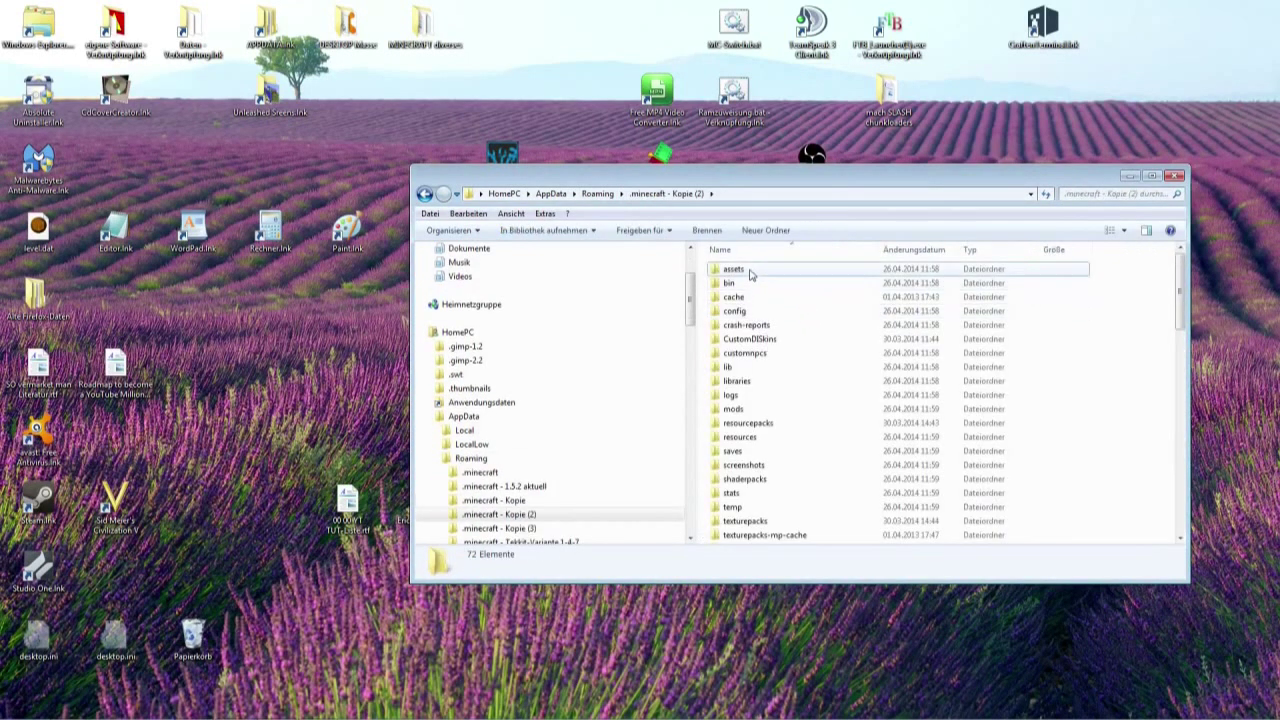
click(762, 270)
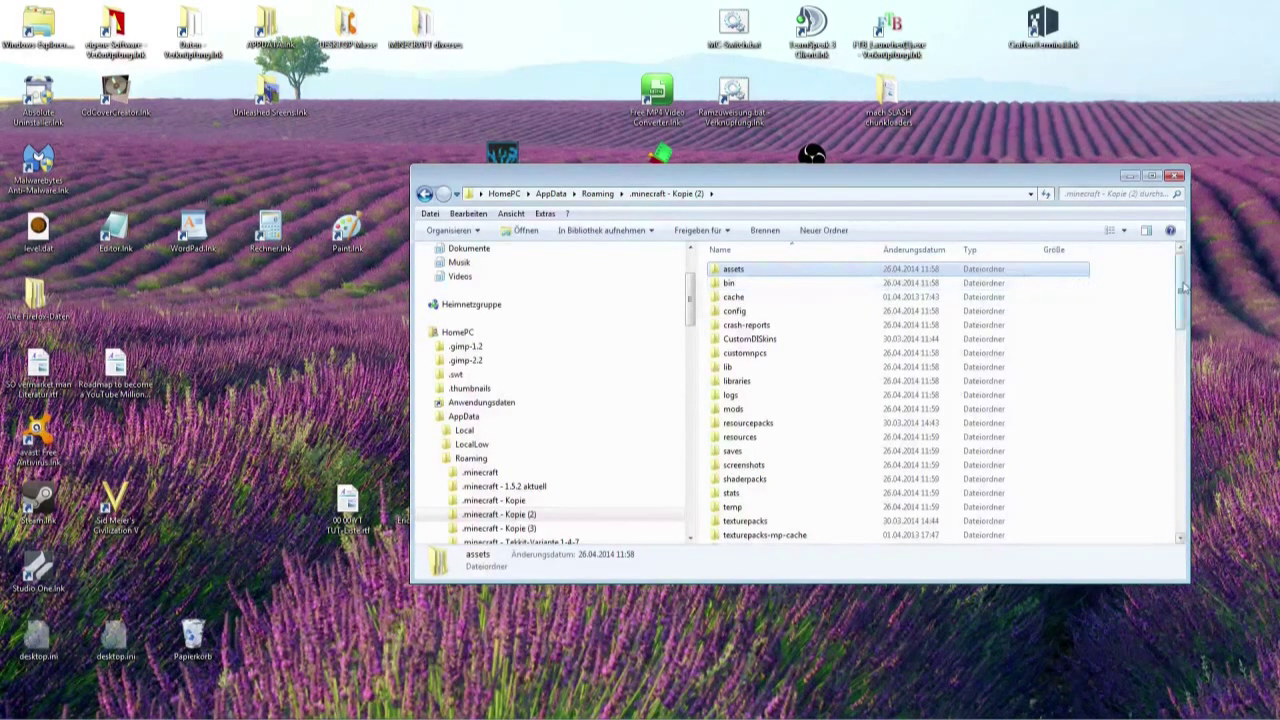
drag(1181, 290, 1182, 500)
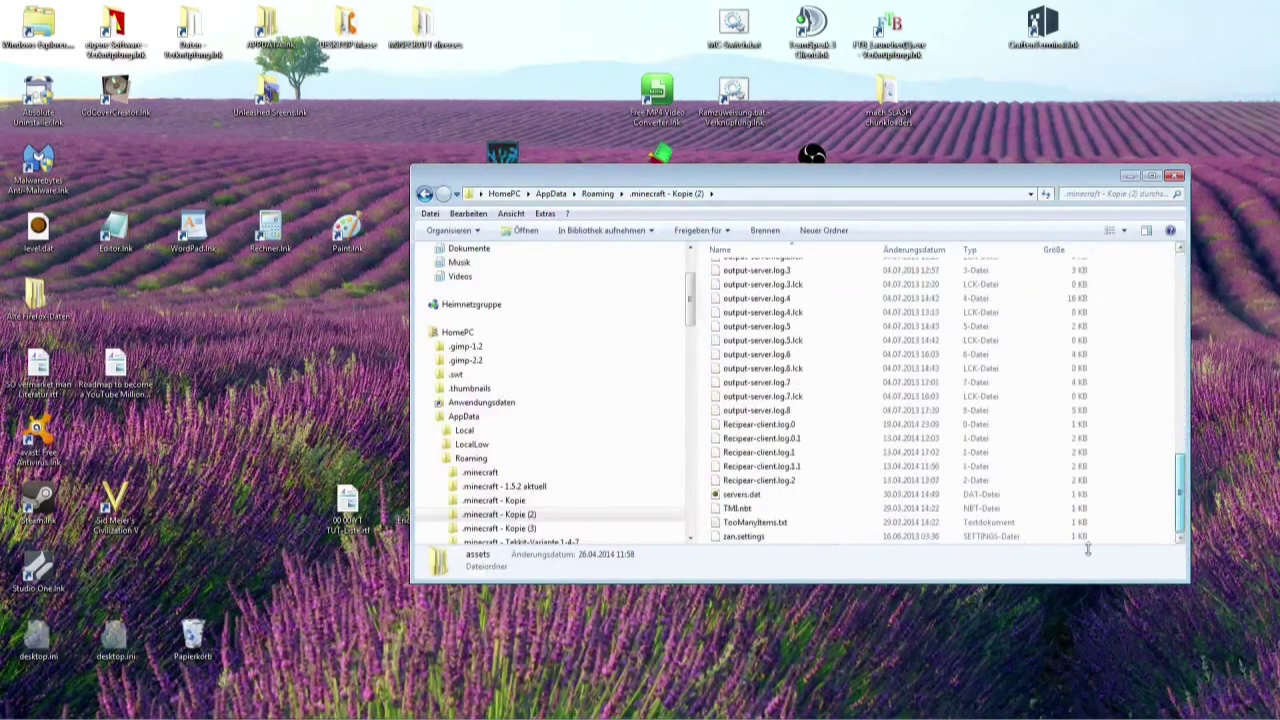
shift+click(762, 540)
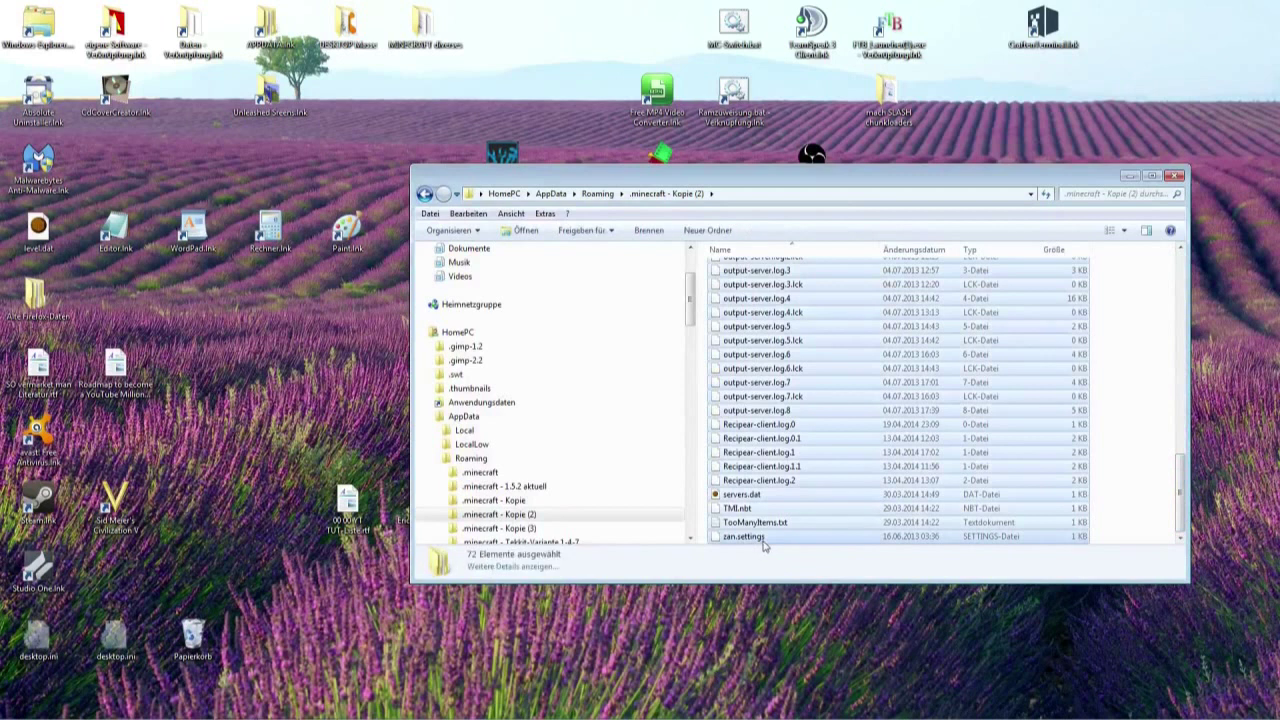
drag(1178, 485, 1131, 403)
click(1118, 404)
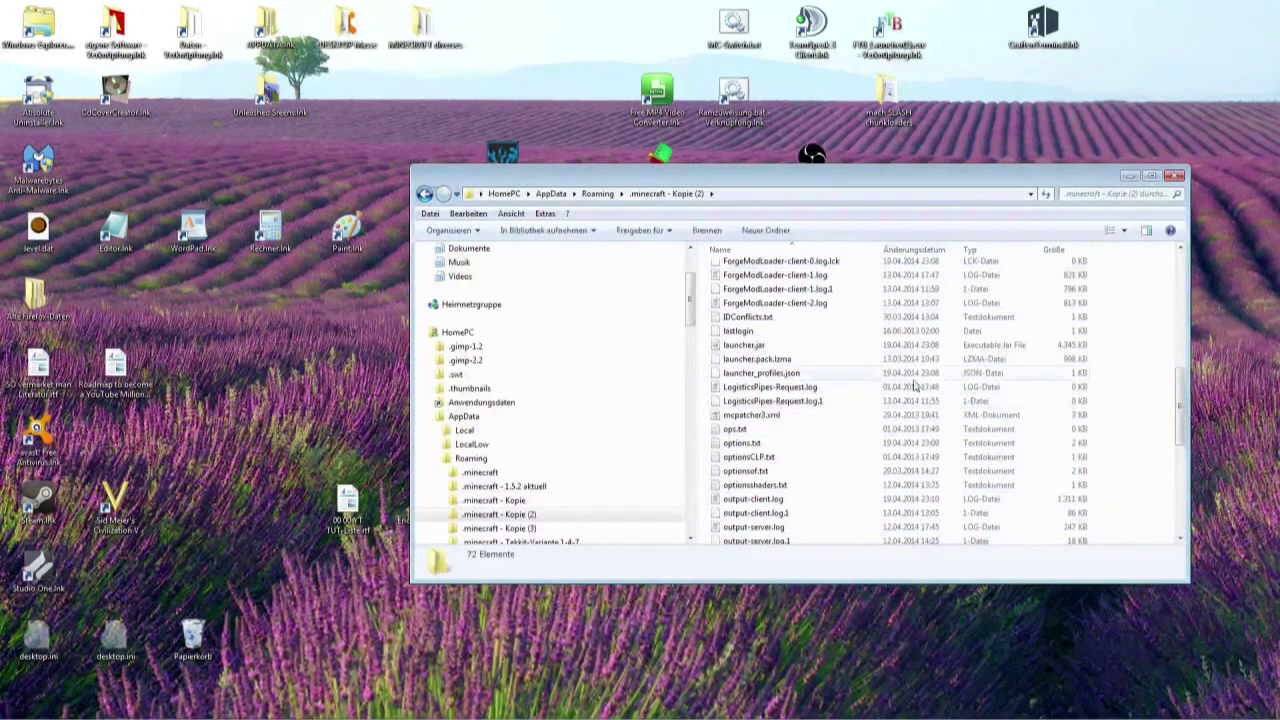
key(ctrl+a)
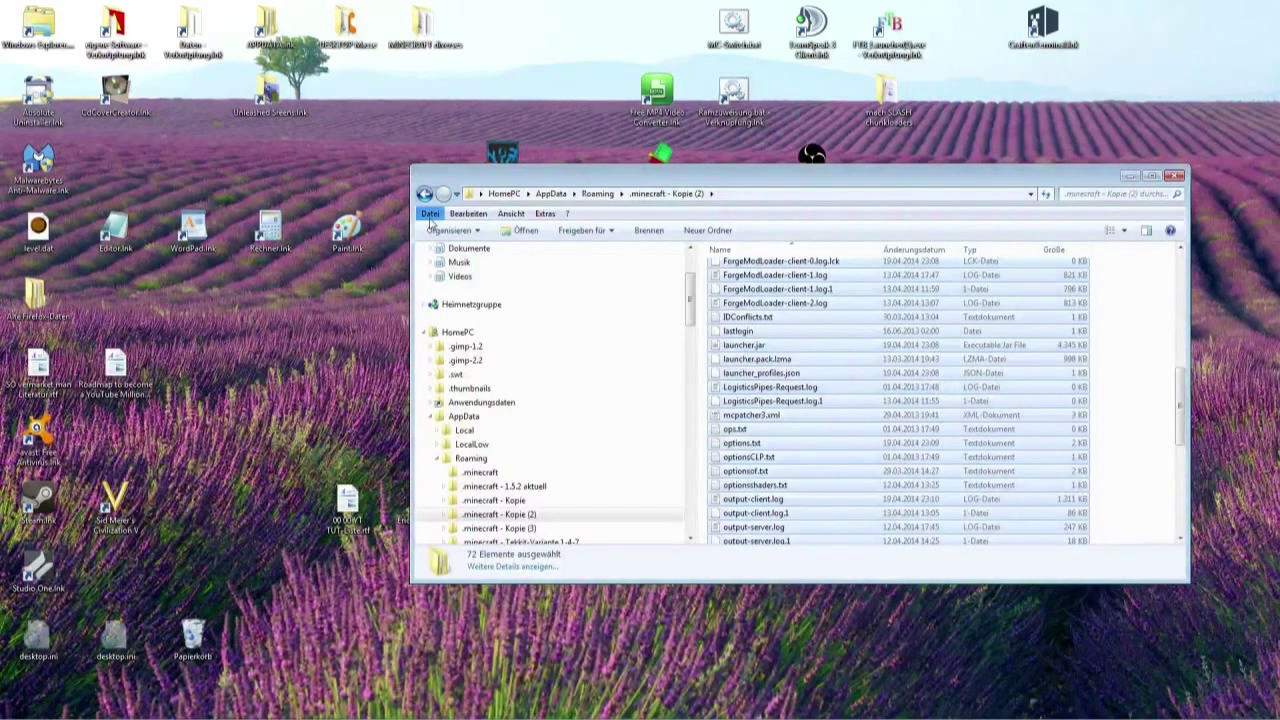
click(468, 214)
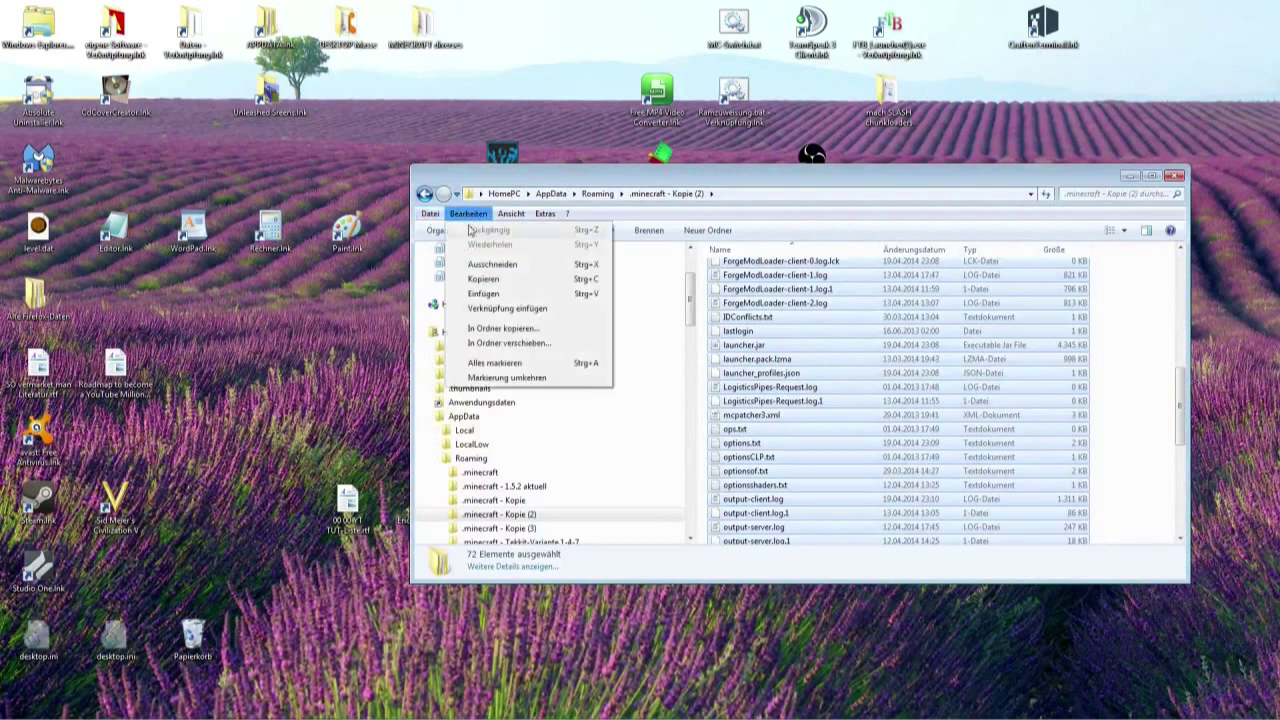
click(485, 293)
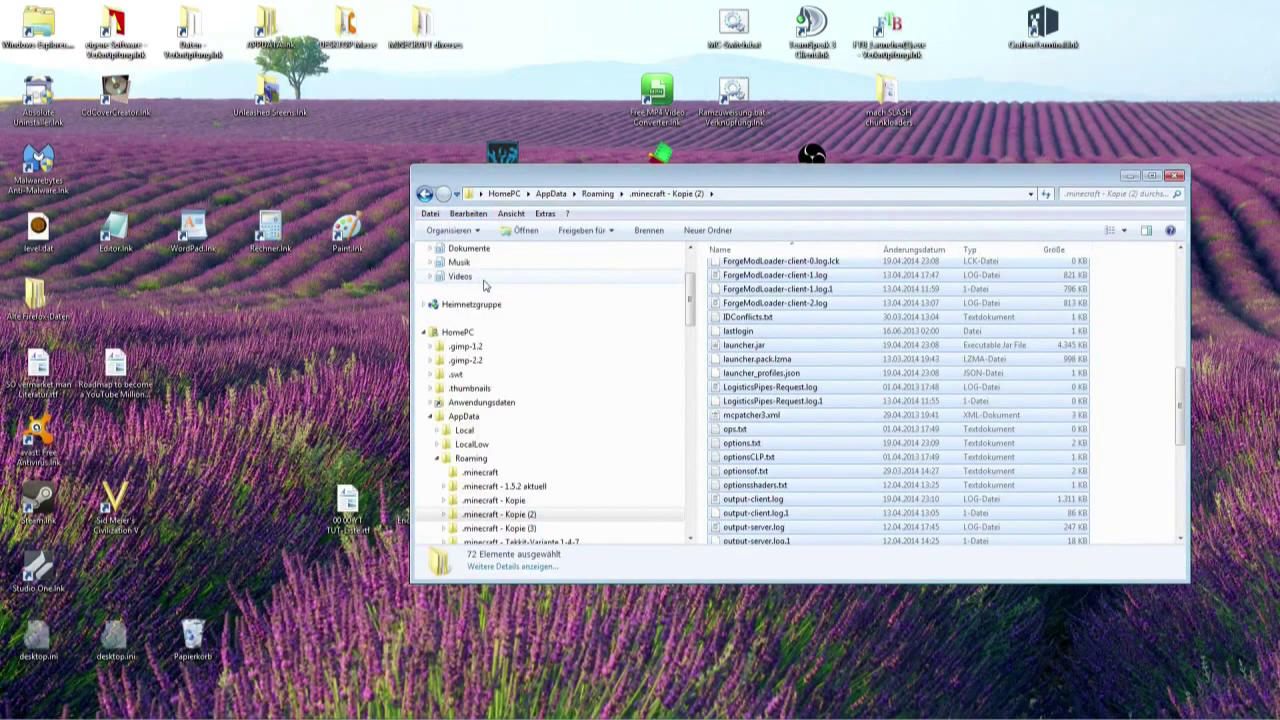
Paste the copied backup contents into the empty .minecraft folder in Roaming
click(600, 198)
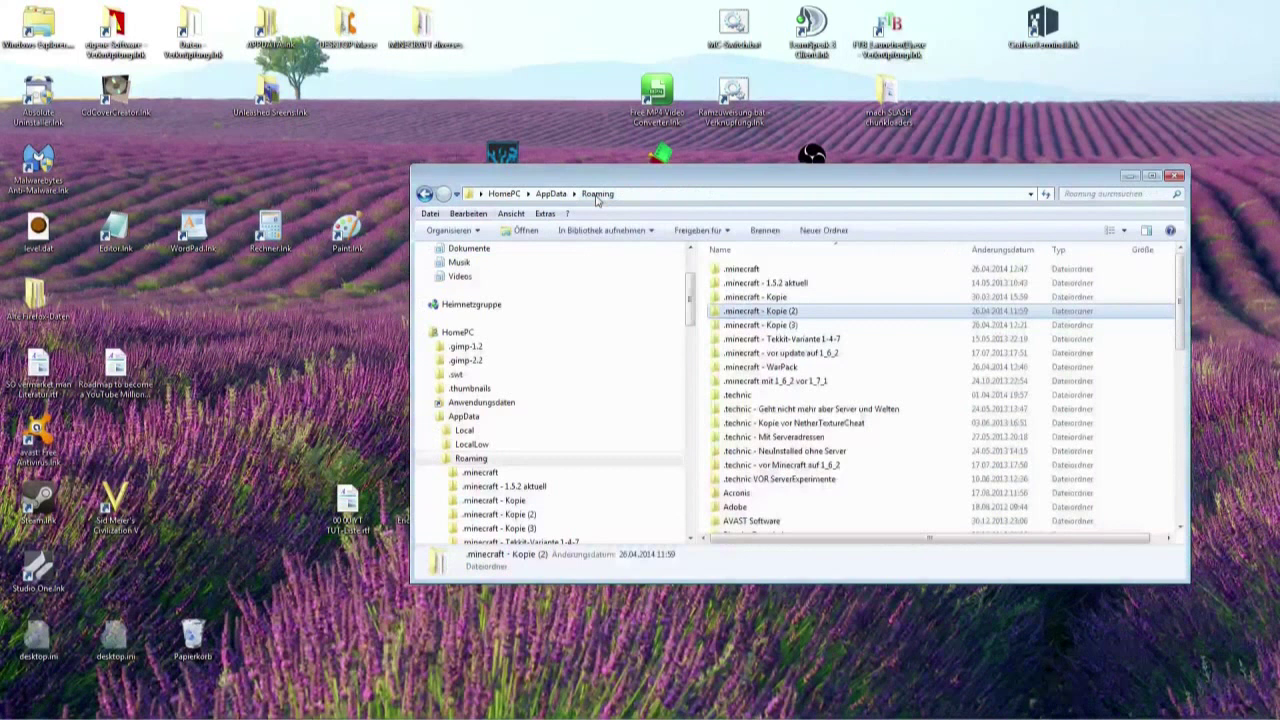
double_click(740, 269)
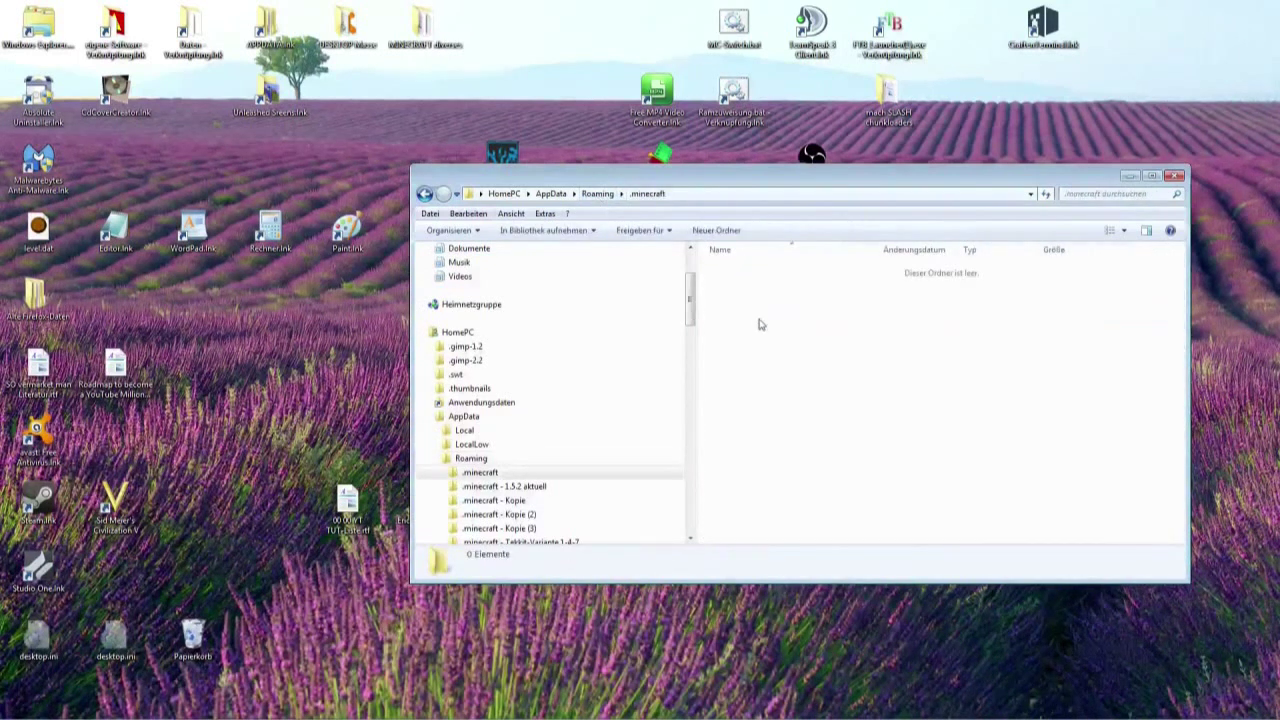
click(430, 213)
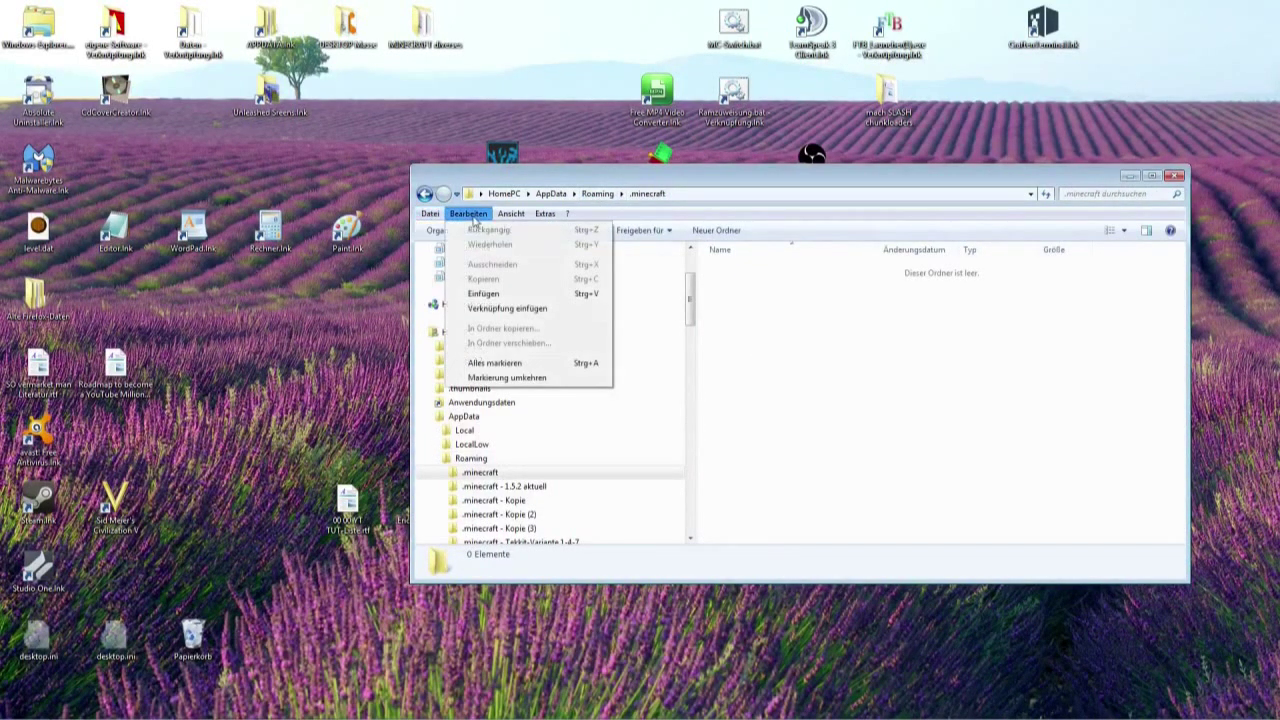
click(485, 296)
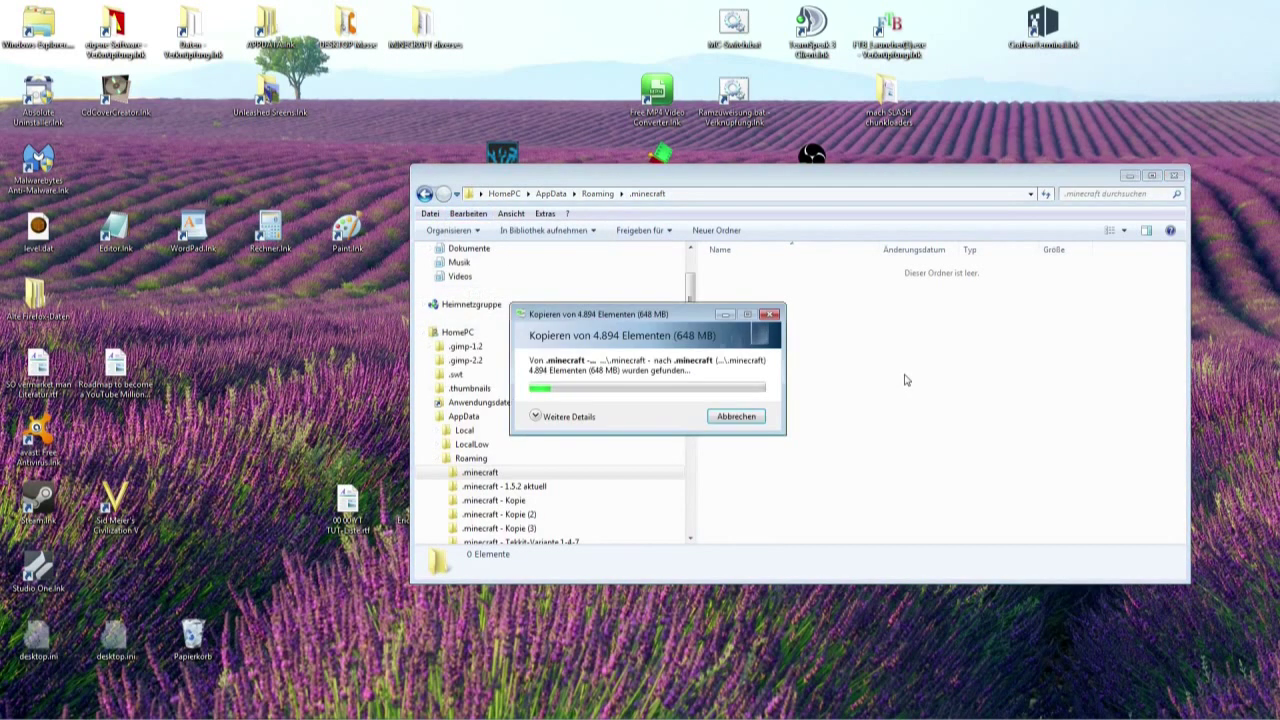